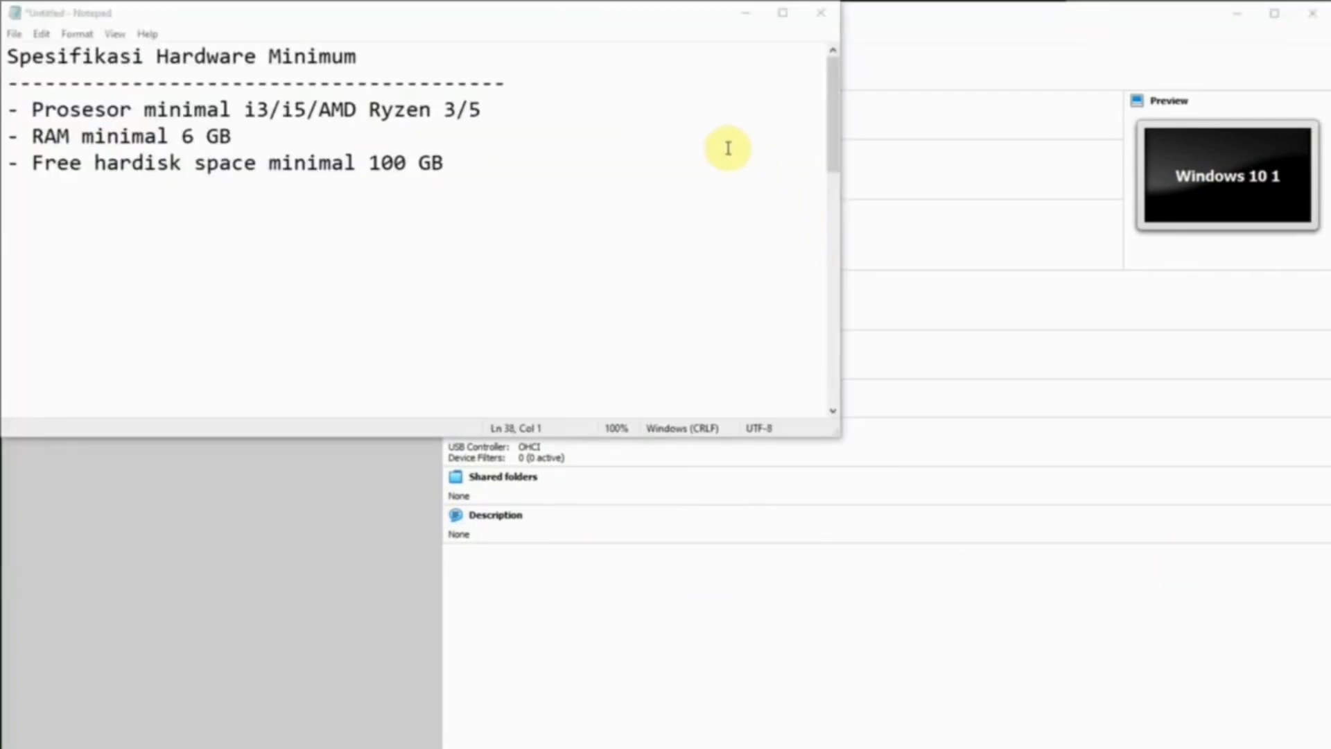
Highlight the Intel i5 and AMD Ryzen 3 and 5 processor requirements in the notes.
{"action": "left_click", "coordinate": [695, 161]}
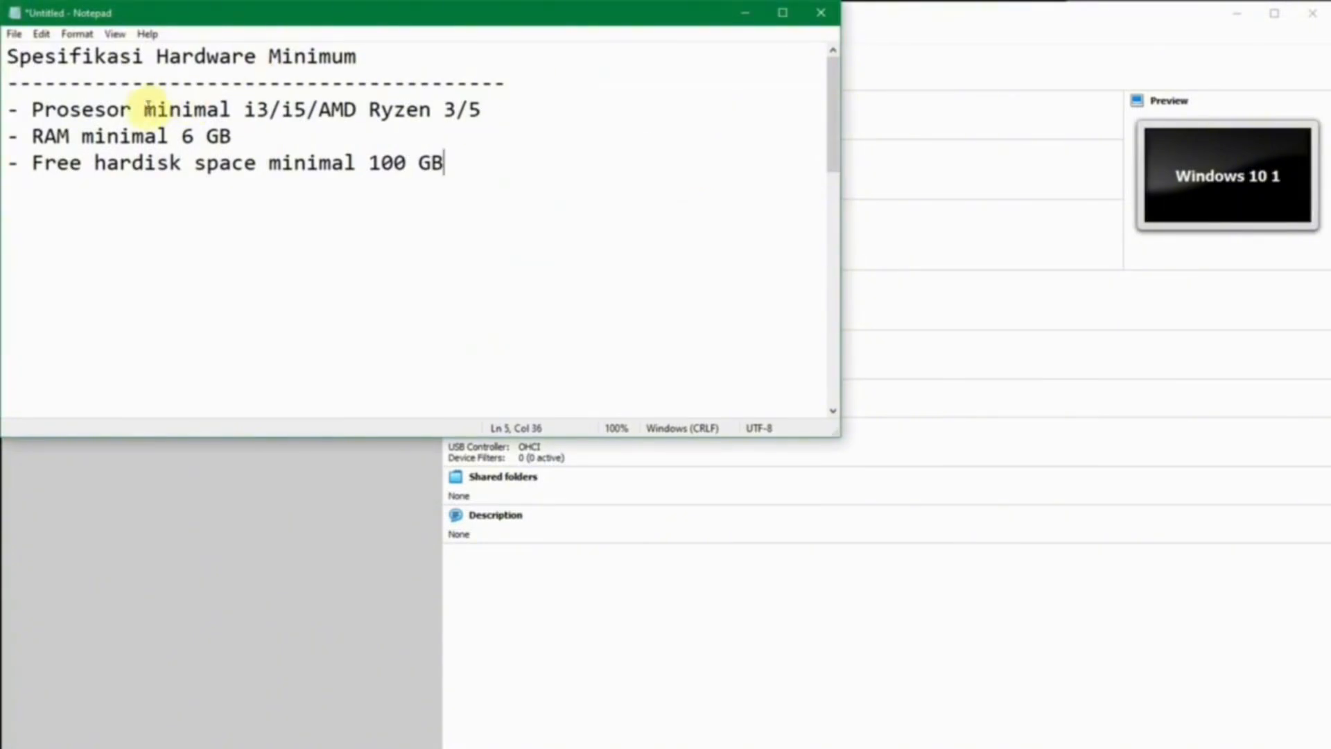
{"action": "left_click_drag", "start_coordinate": [244, 110], "coordinate": [308, 109]}
{"action": "left_click", "coordinate": [319, 110]}
{"action": "left_click_drag", "start_coordinate": [443, 110], "coordinate": [482, 110]}
{"action": "left_click", "coordinate": [487, 110]}
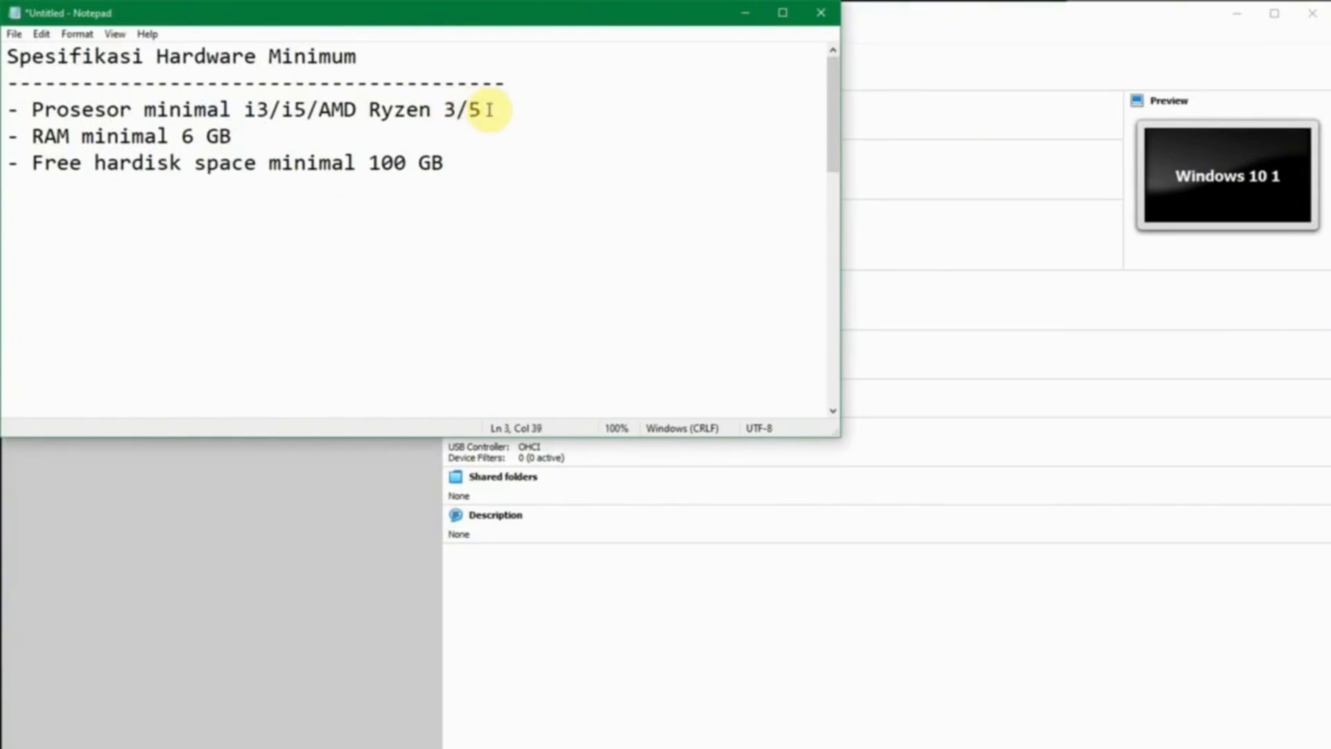
Highlight the 6 GB RAM minimum in the hardware requirements.
{"action": "left_click", "coordinate": [192, 136]}
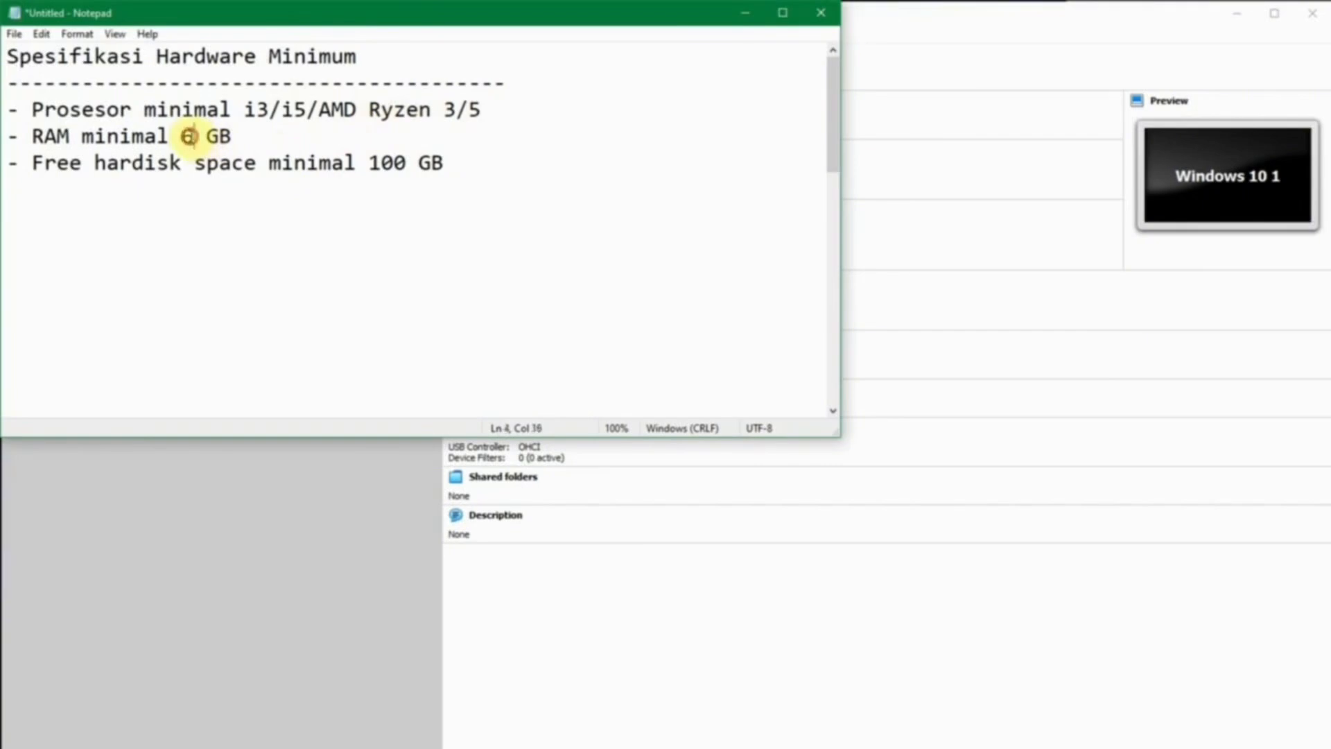
{"action": "left_click_drag", "start_coordinate": [182, 136], "coordinate": [198, 136]}
{"action": "left_click", "coordinate": [229, 136]}
{"action": "left_click", "coordinate": [182, 136]}
{"action": "left_click", "coordinate": [242, 136]}
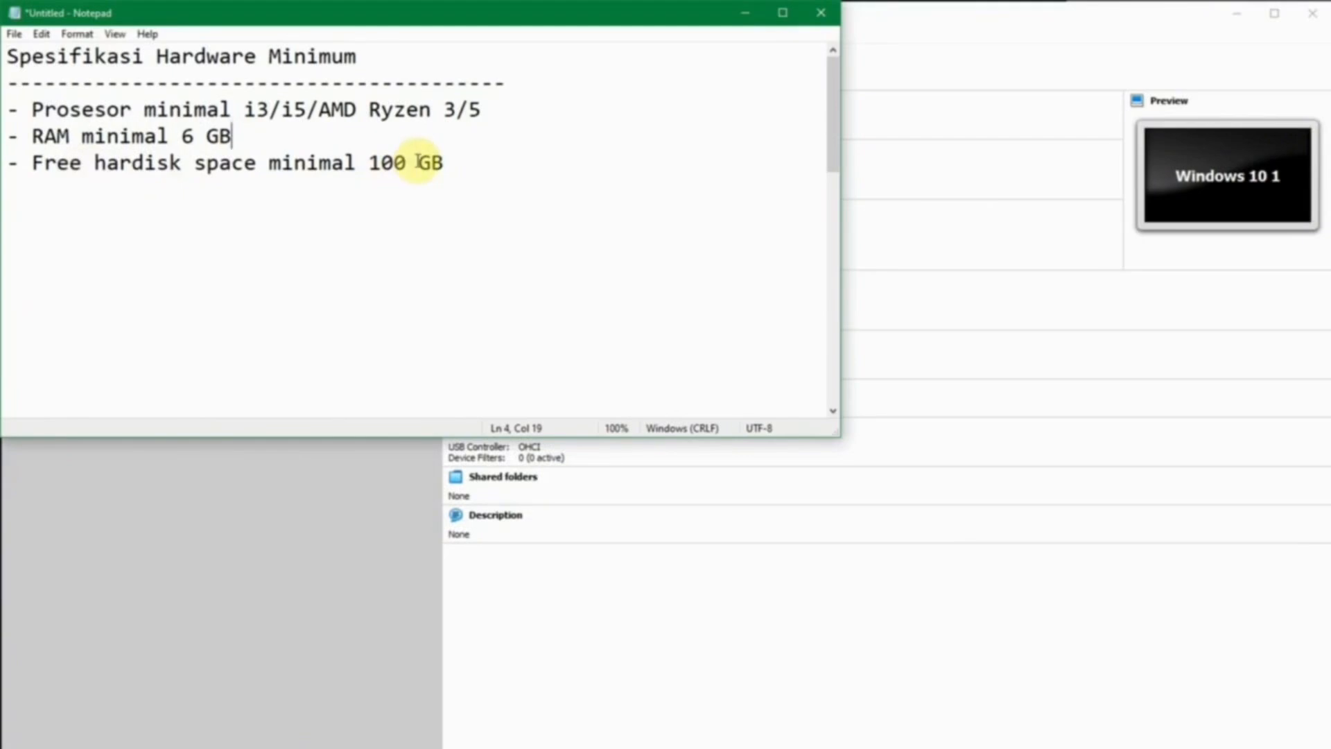
In the Sistem Operasi section, highlight the 64 bit requirement, then move to Pengetahuan Dasar.
{"action": "scroll", "coordinate": [764, 246], "scroll_direction": "down", "scroll_amount": 5}
{"action": "left_click", "coordinate": [763, 246]}
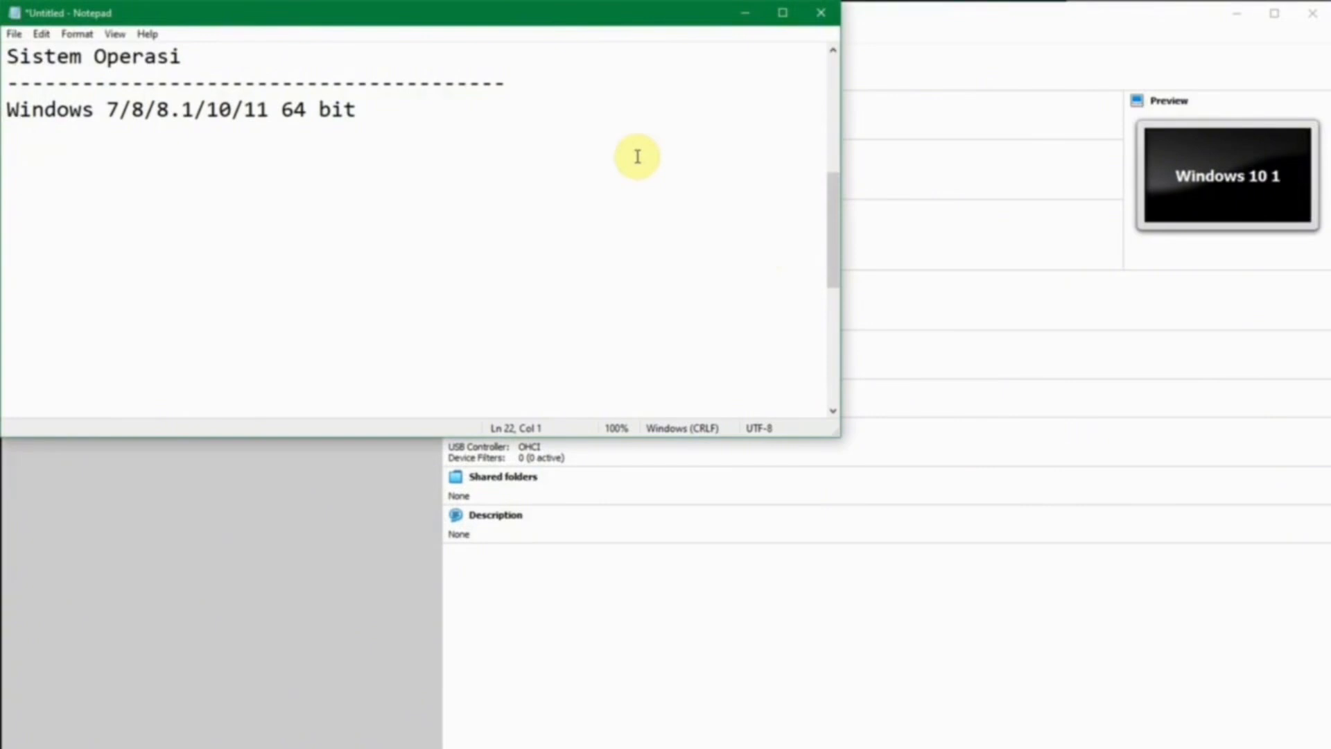
{"action": "left_click_drag", "start_coordinate": [280, 109], "coordinate": [395, 104]}
{"action": "left_click", "coordinate": [108, 109]}
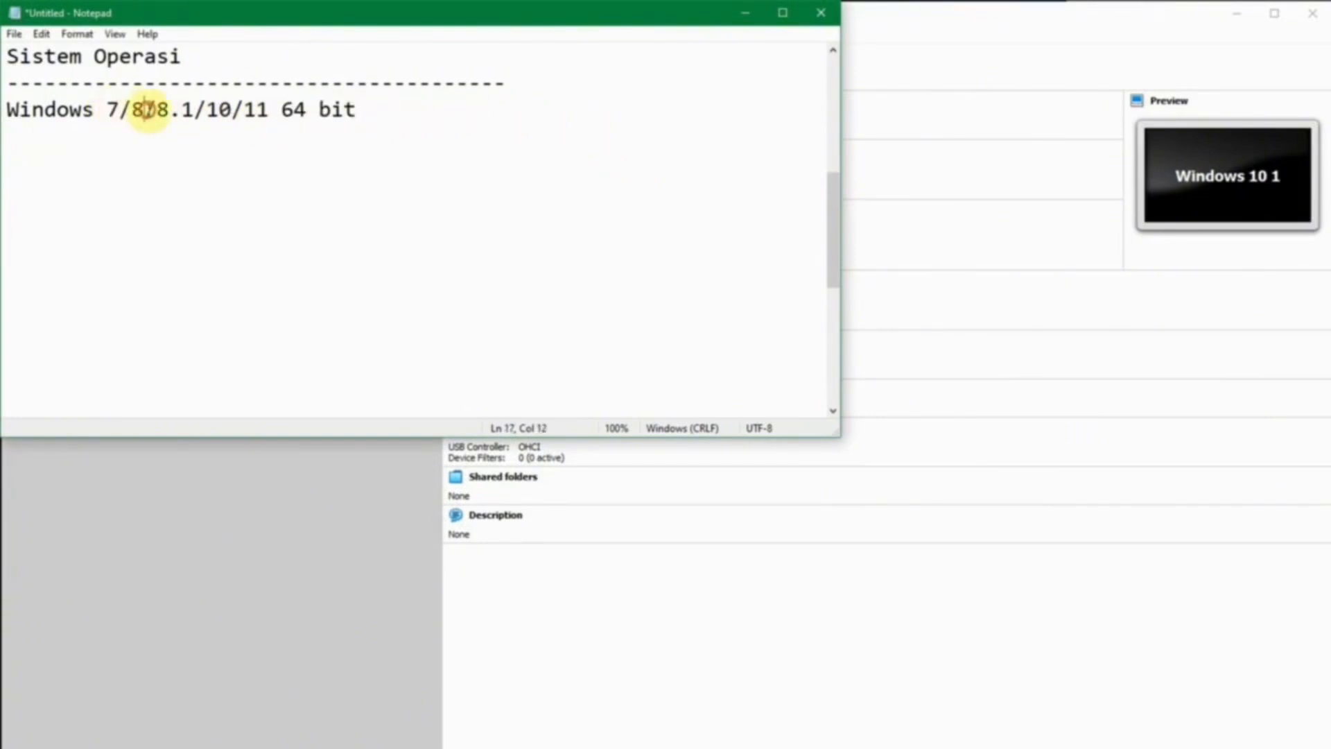
{"action": "left_click", "coordinate": [245, 109]}
{"action": "left_click_drag", "start_coordinate": [280, 109], "coordinate": [368, 110]}
{"action": "left_click", "coordinate": [368, 109]}
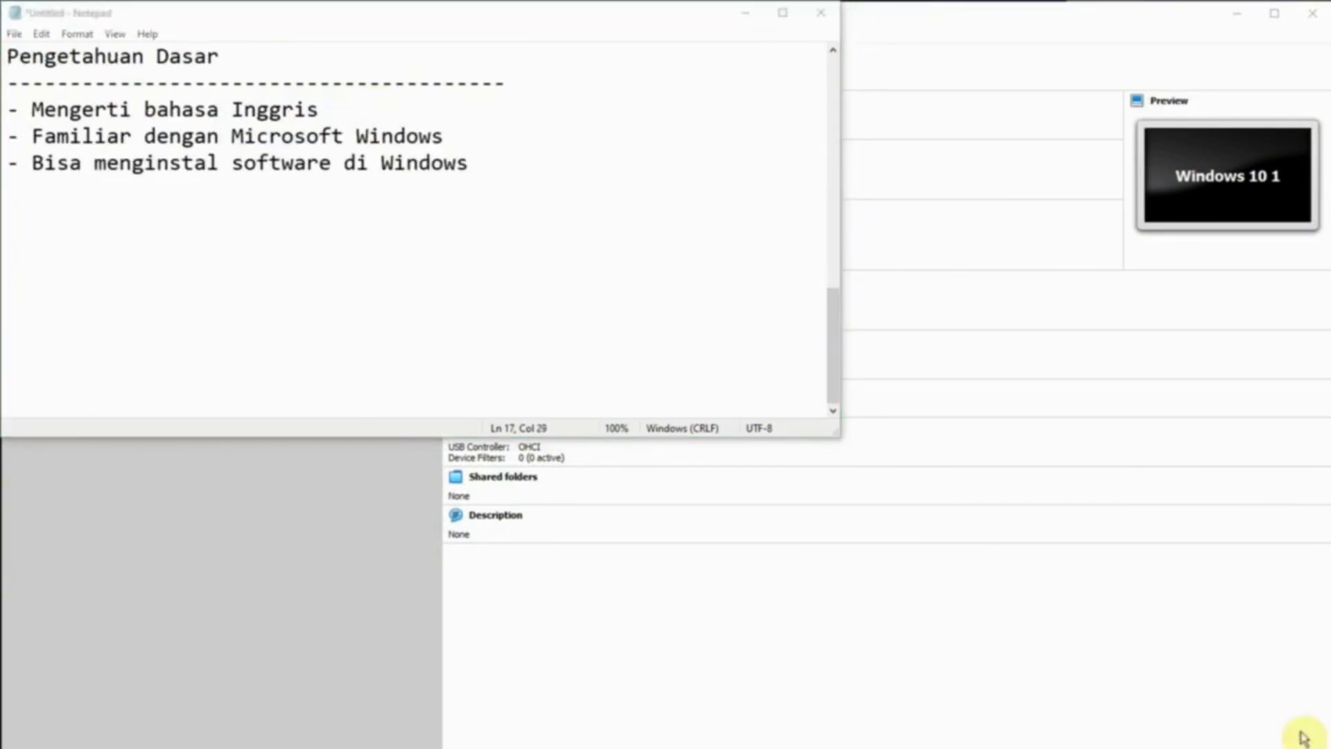
{"action": "left_click", "coordinate": [515, 269]}
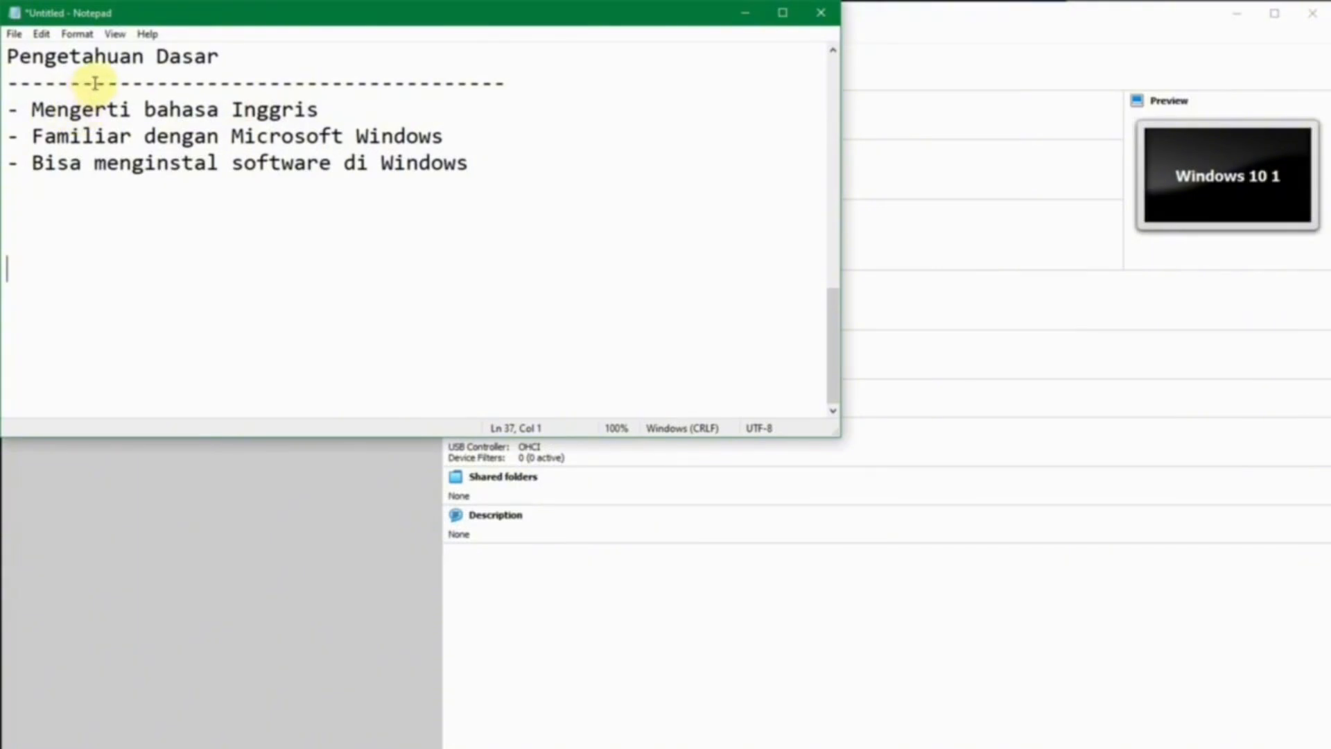
Highlight the English, Windows familiarity and software-installation lines, then minimize Notepad.
{"action": "left_click", "coordinate": [326, 109]}
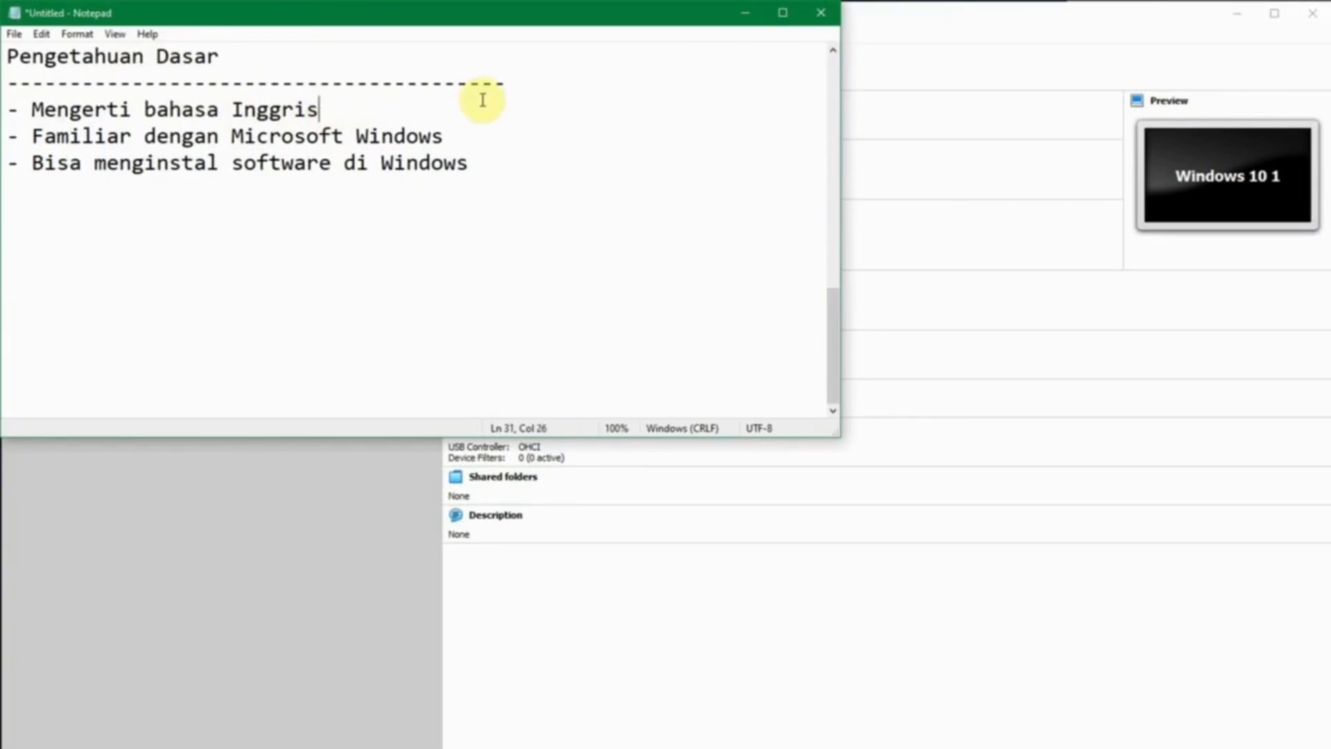
{"action": "left_click_drag", "start_coordinate": [33, 137], "coordinate": [446, 134]}
{"action": "left_click", "coordinate": [443, 137]}
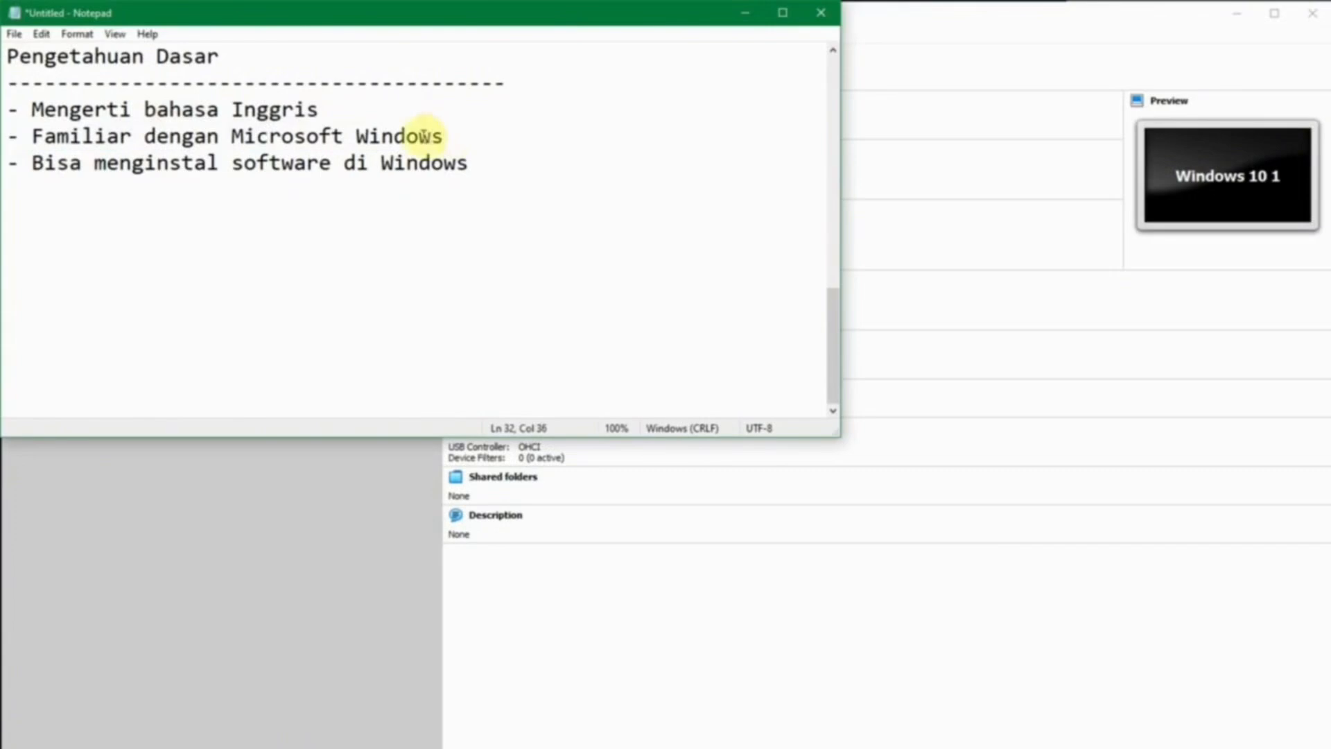
{"action": "left_click_drag", "start_coordinate": [33, 136], "coordinate": [447, 145]}
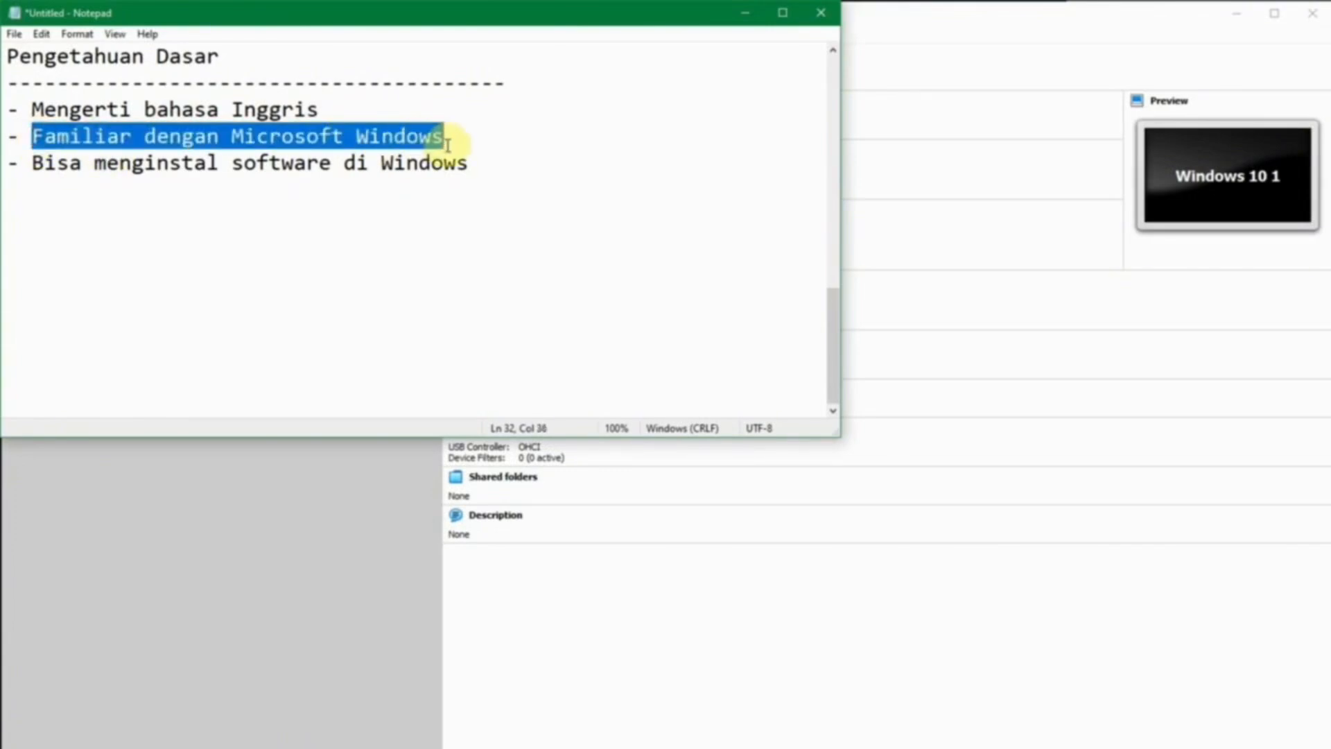
{"action": "left_click", "coordinate": [447, 144]}
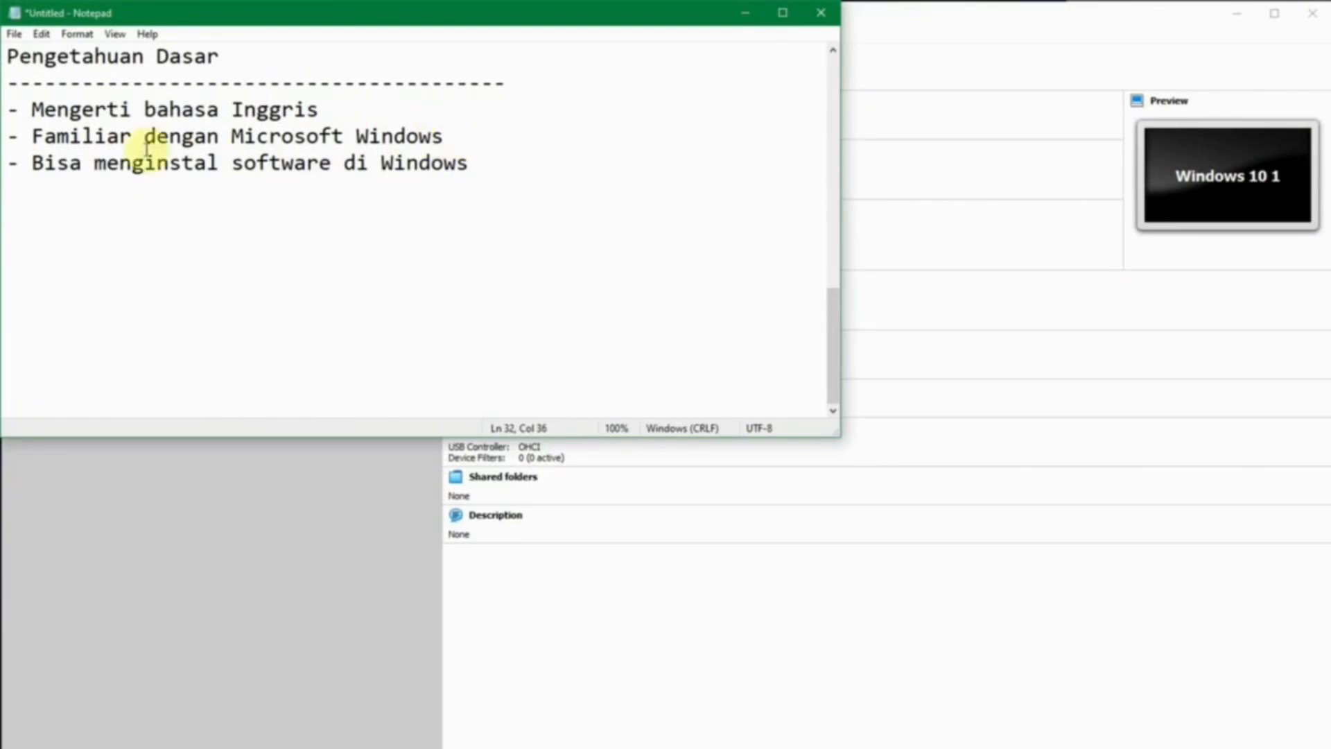
{"action": "left_click_drag", "start_coordinate": [33, 164], "coordinate": [511, 167]}
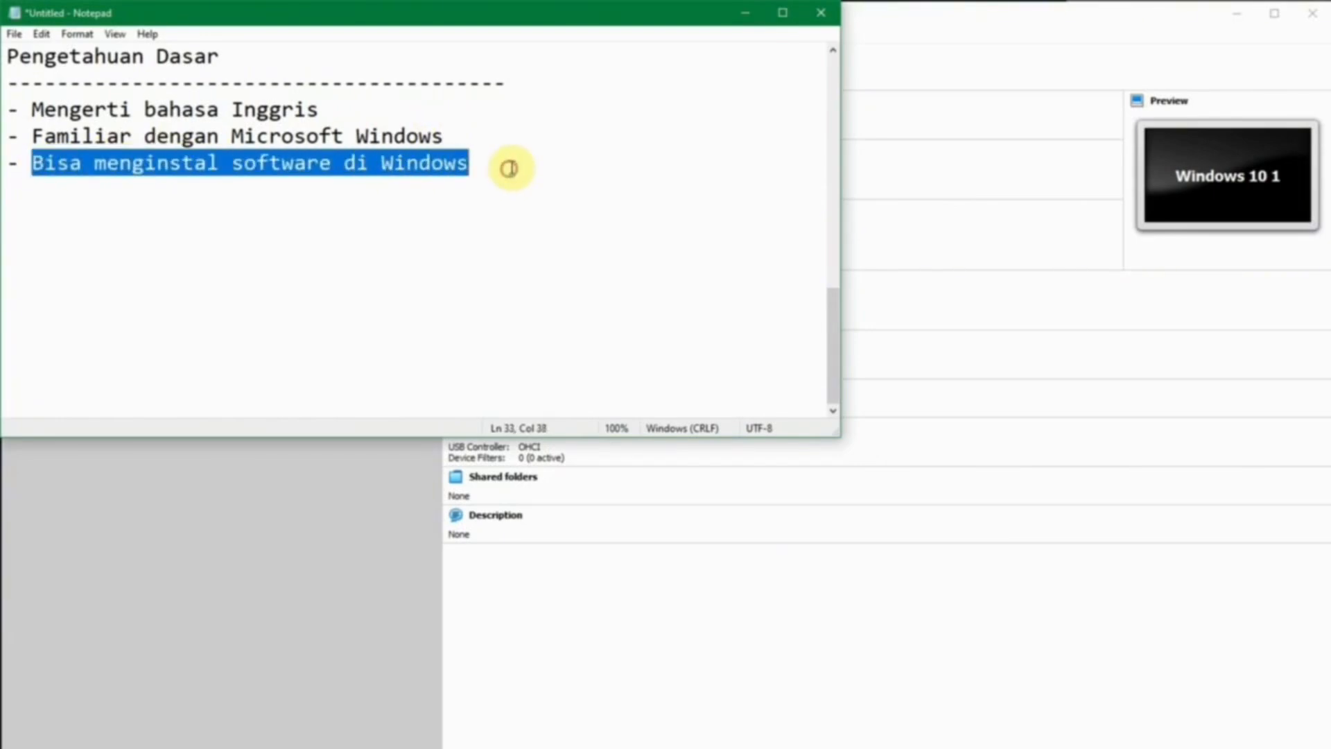
{"action": "left_click", "coordinate": [511, 167]}
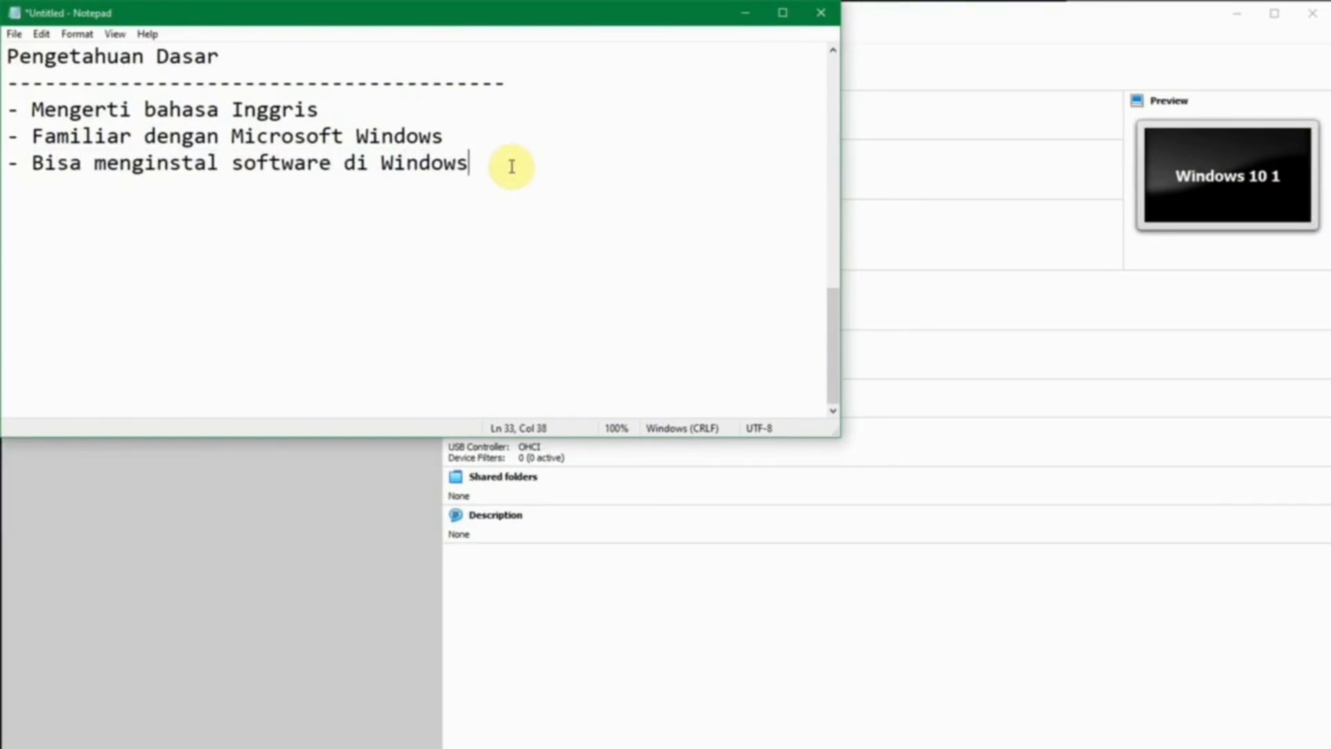
{"action": "left_click", "coordinate": [1161, 746]}
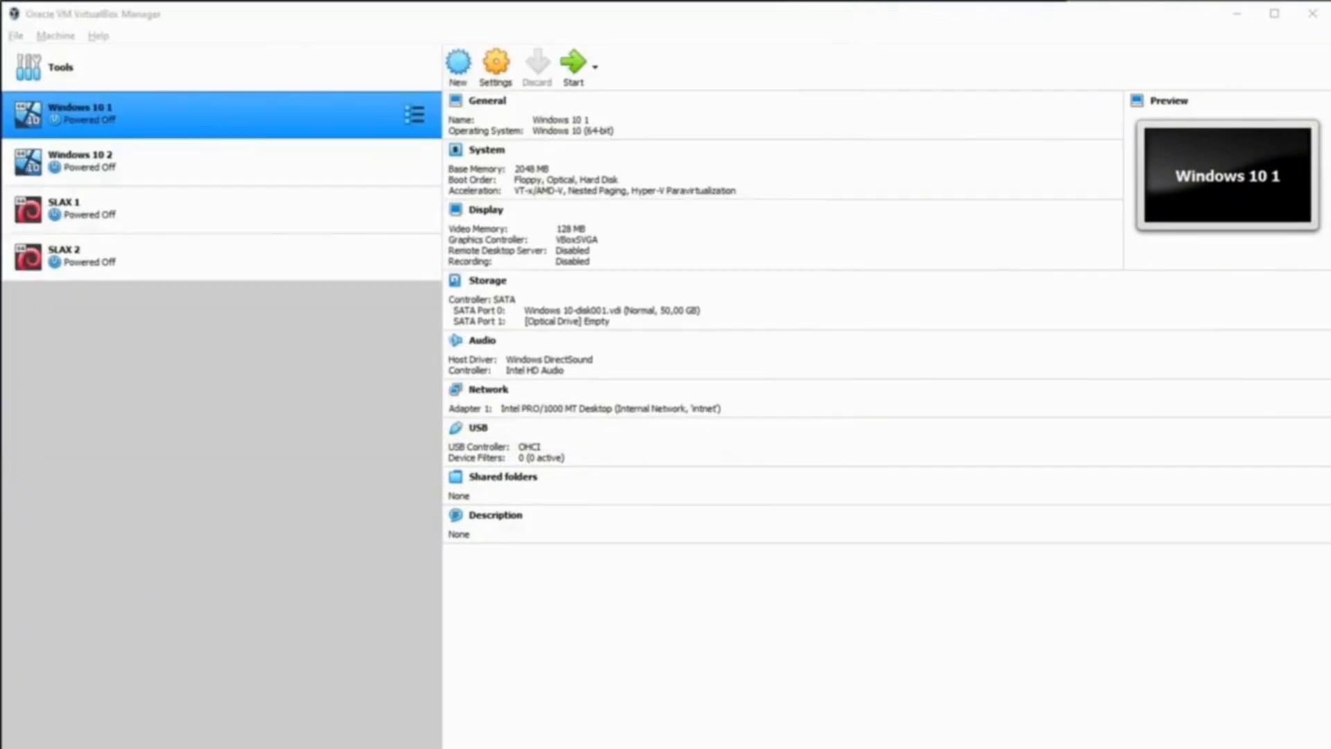
Return Firefox to the Google home page through the Back button's history.
{"action": "left_click", "coordinate": [1022, 685]}
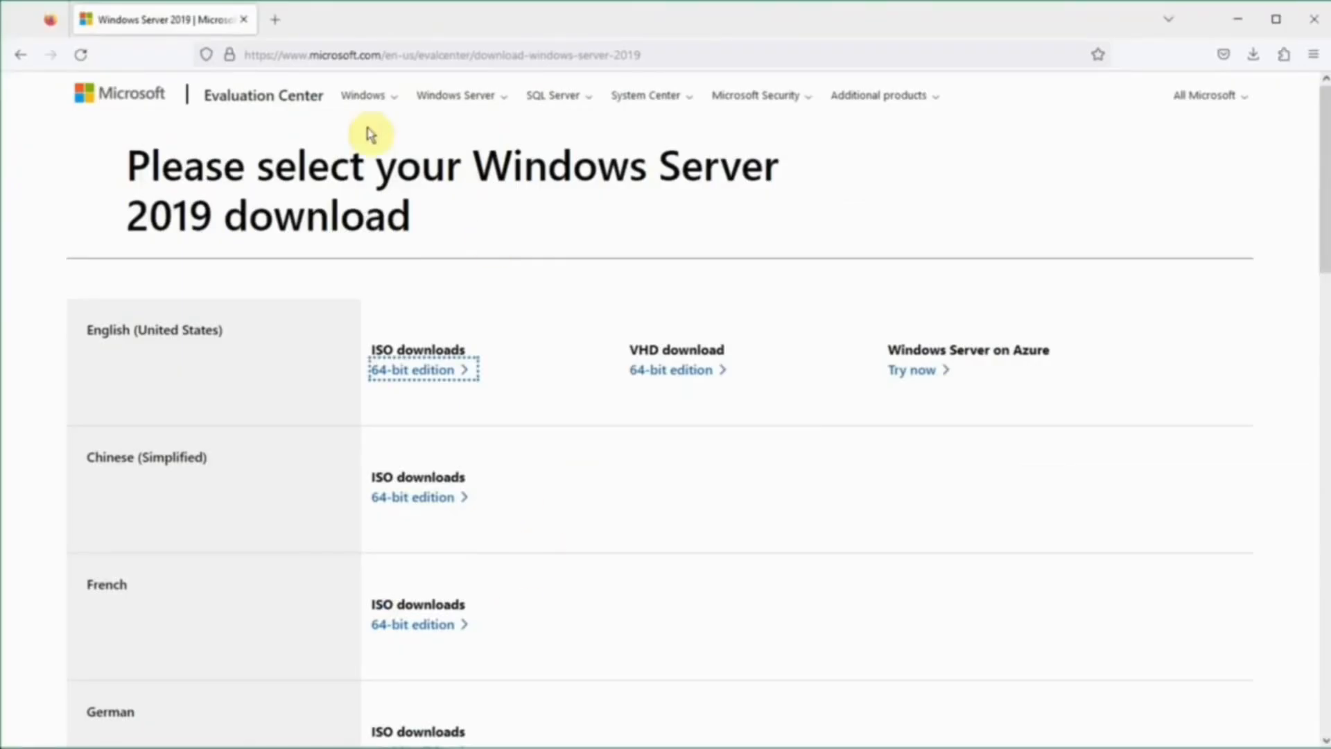
{"action": "right_click", "coordinate": [22, 60]}
{"action": "left_click", "coordinate": [65, 127]}
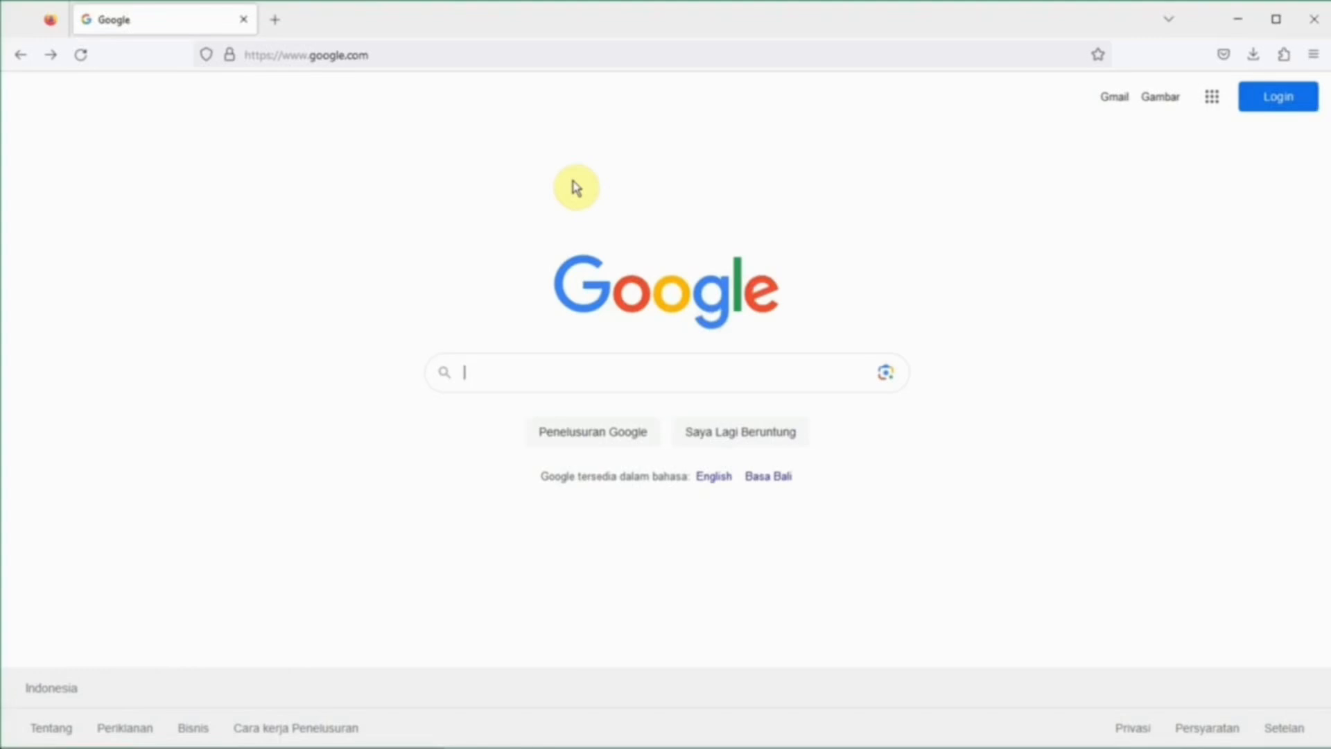
Search Google for the recent query 'windows server 2019 download iso 64-bit'.
{"action": "left_click", "coordinate": [540, 379]}
{"action": "left_click", "coordinate": [497, 290]}
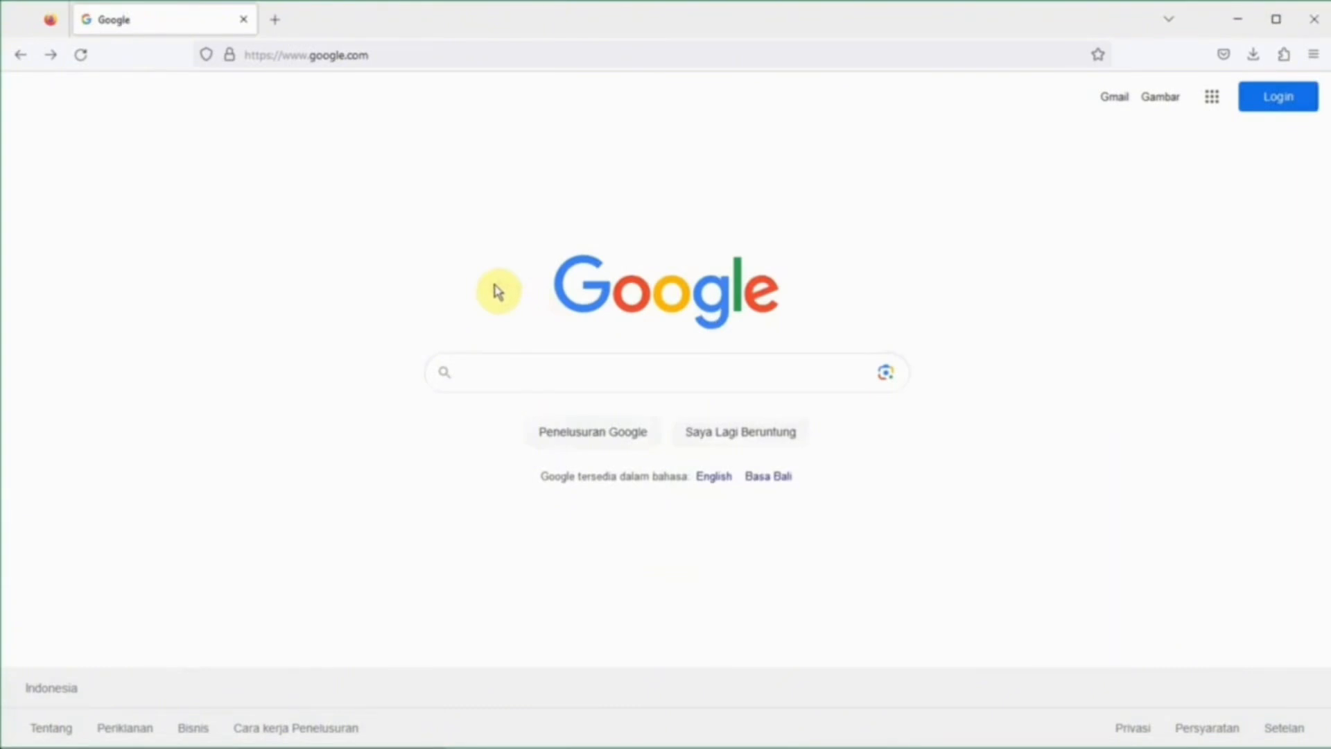
{"action": "left_click", "coordinate": [518, 371]}
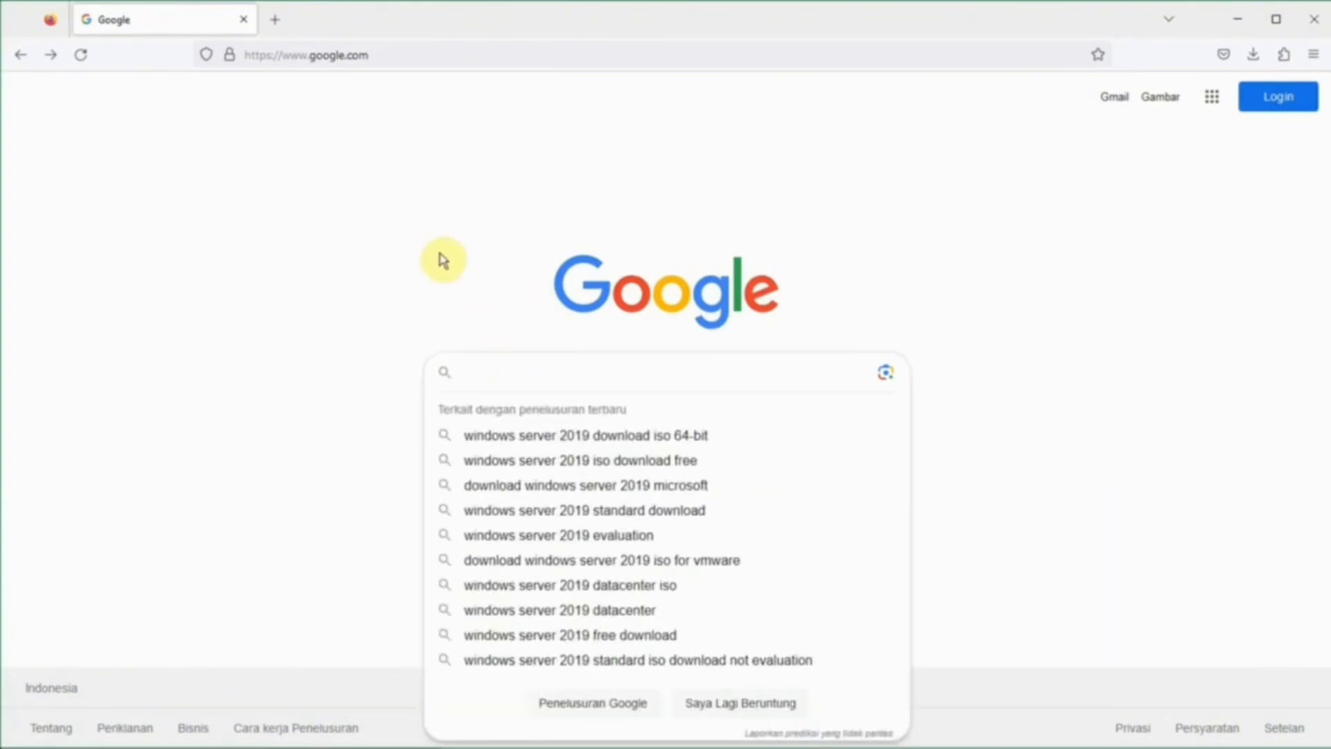
{"action": "left_click", "coordinate": [442, 261]}
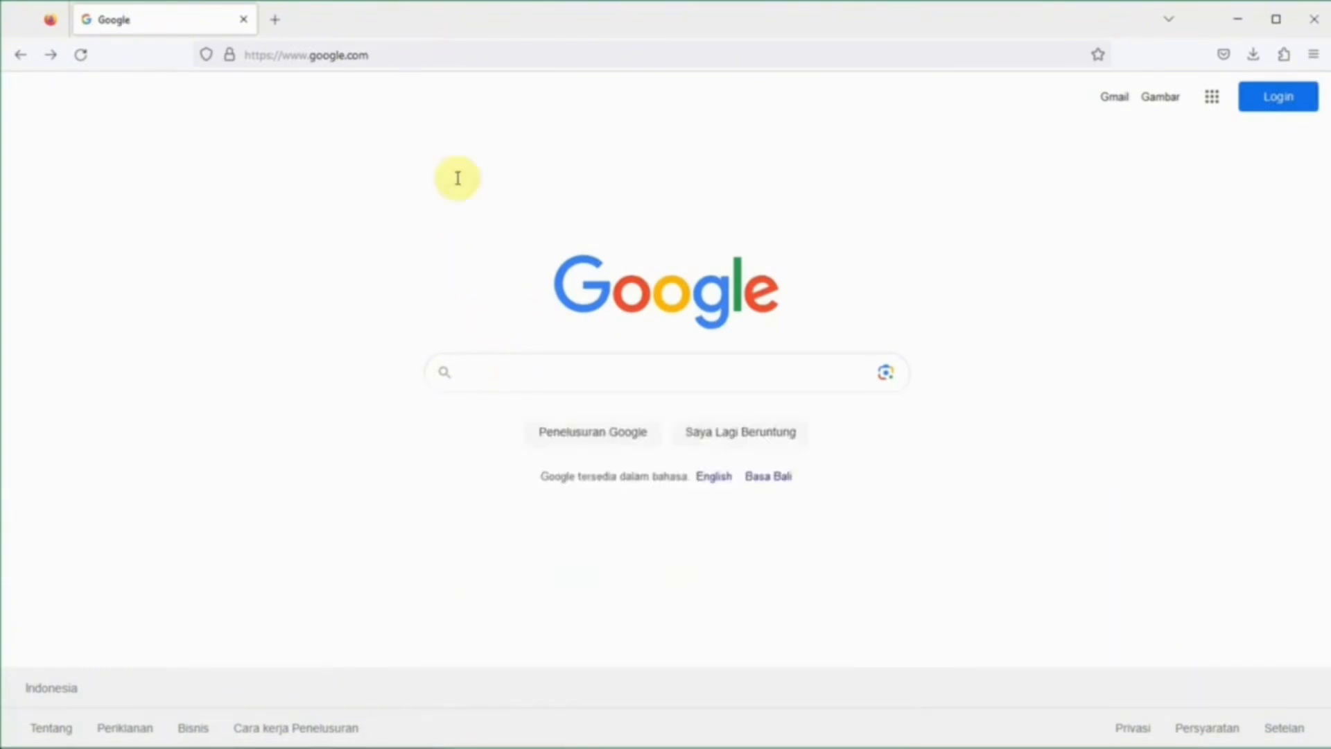
{"action": "left_click", "coordinate": [502, 364]}
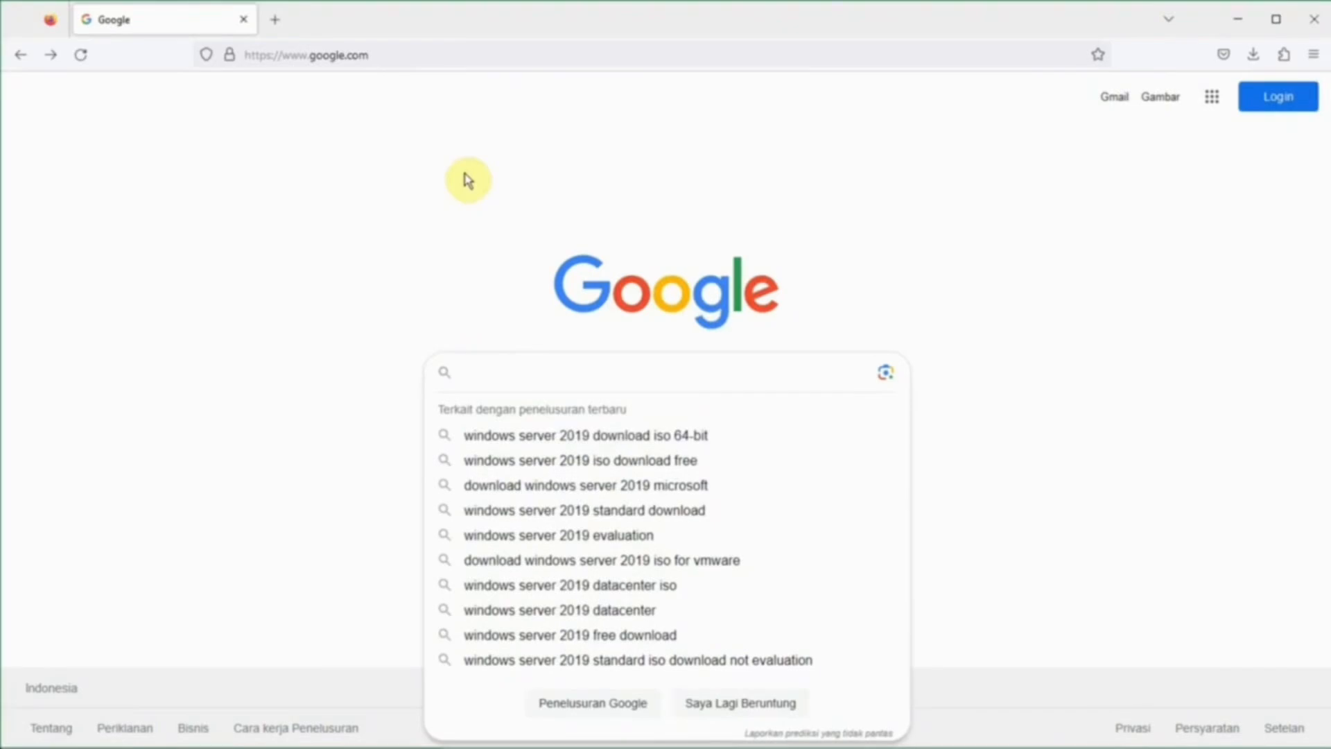
{"action": "key", "text": "Down"}
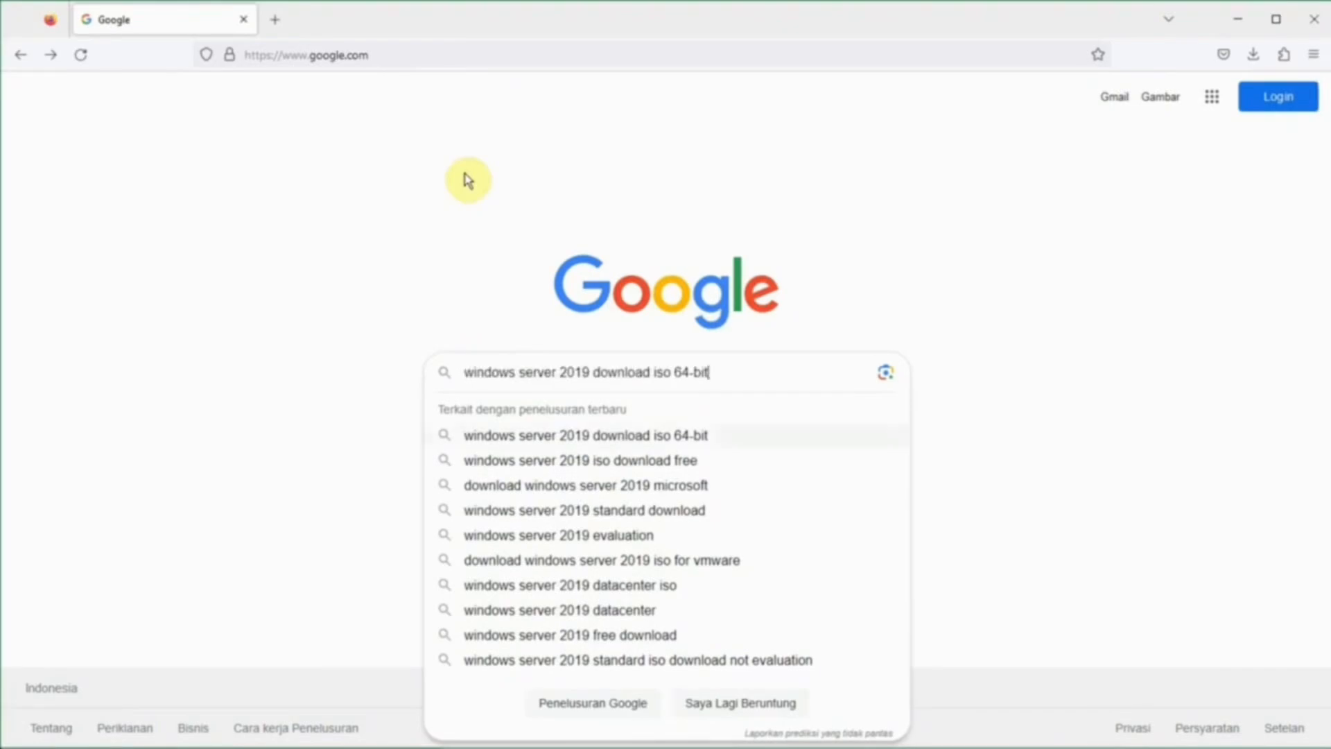
{"action": "left_click", "coordinate": [746, 376]}
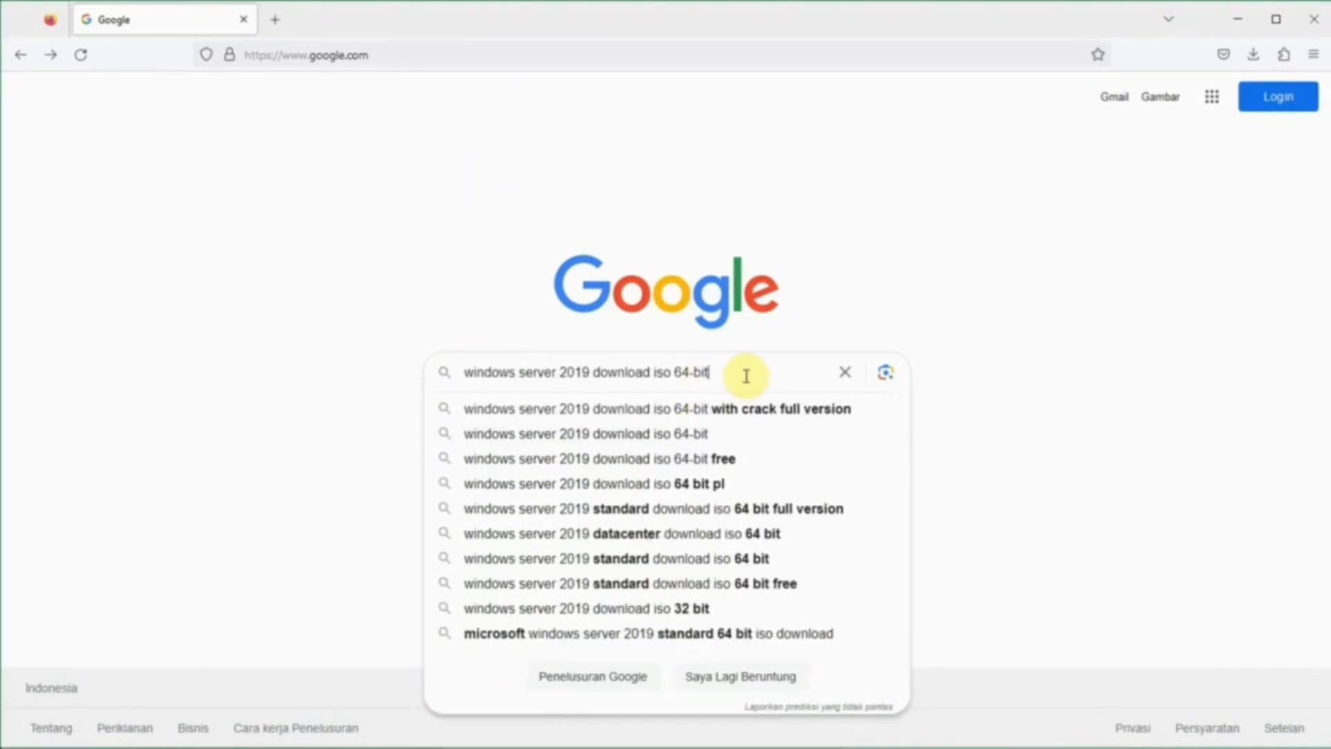
{"action": "key", "text": "Return"}
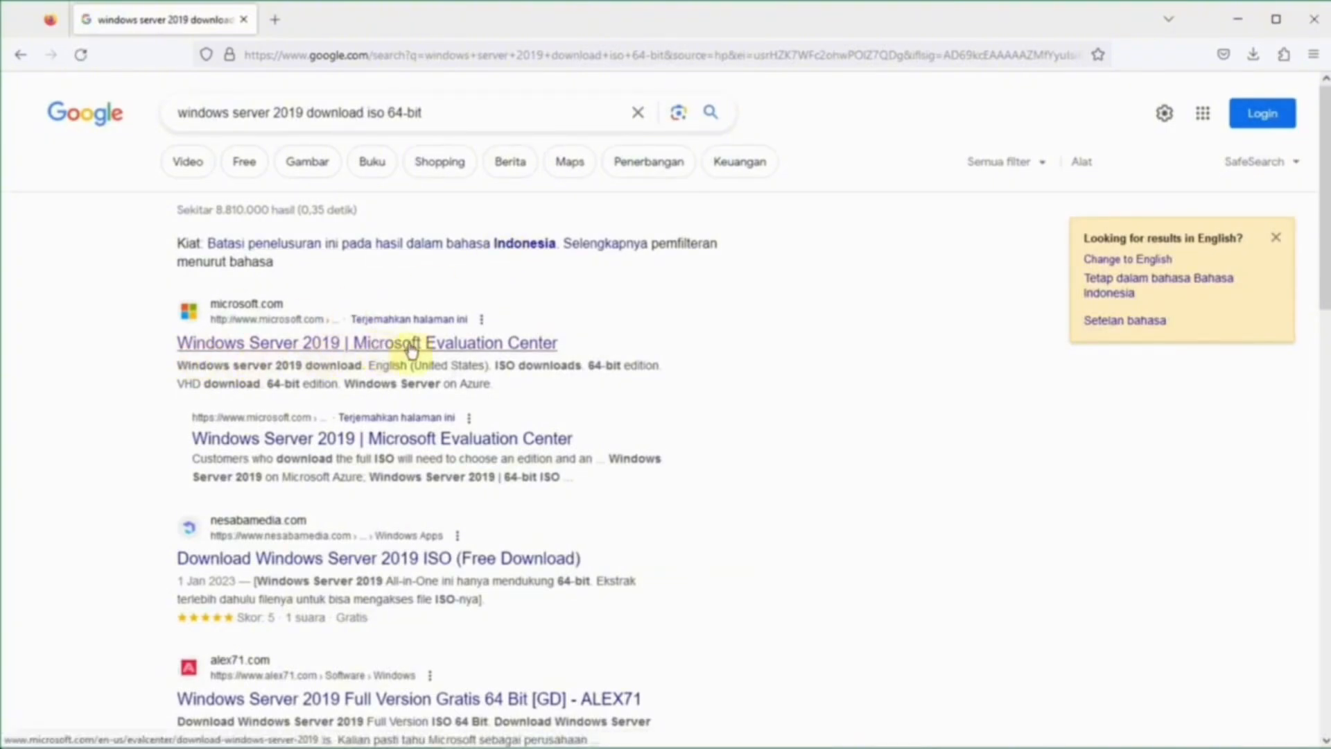
Start the English 64-bit ISO download from Evaluation Center, then cancel it and minimize Firefox.
{"action": "left_click", "coordinate": [461, 347]}
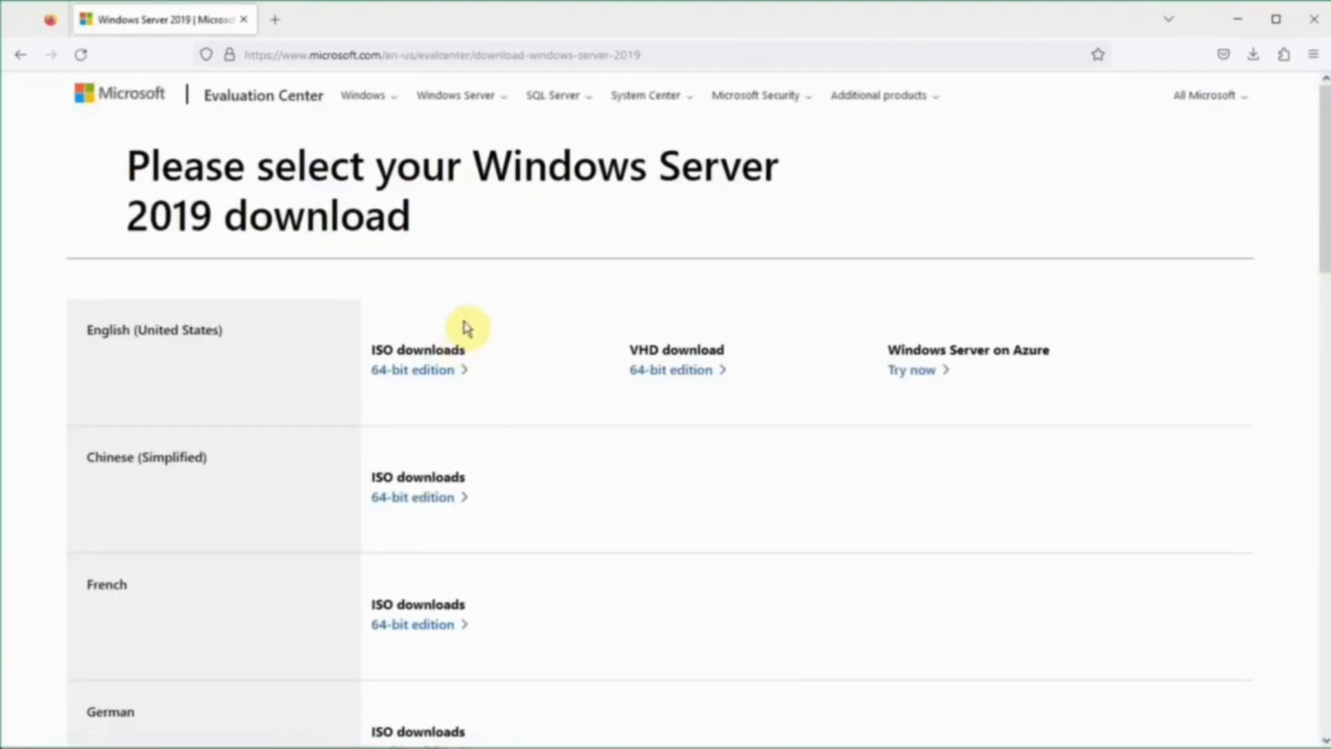
{"action": "scroll", "coordinate": [160, 338], "scroll_direction": "down", "scroll_amount": 2}
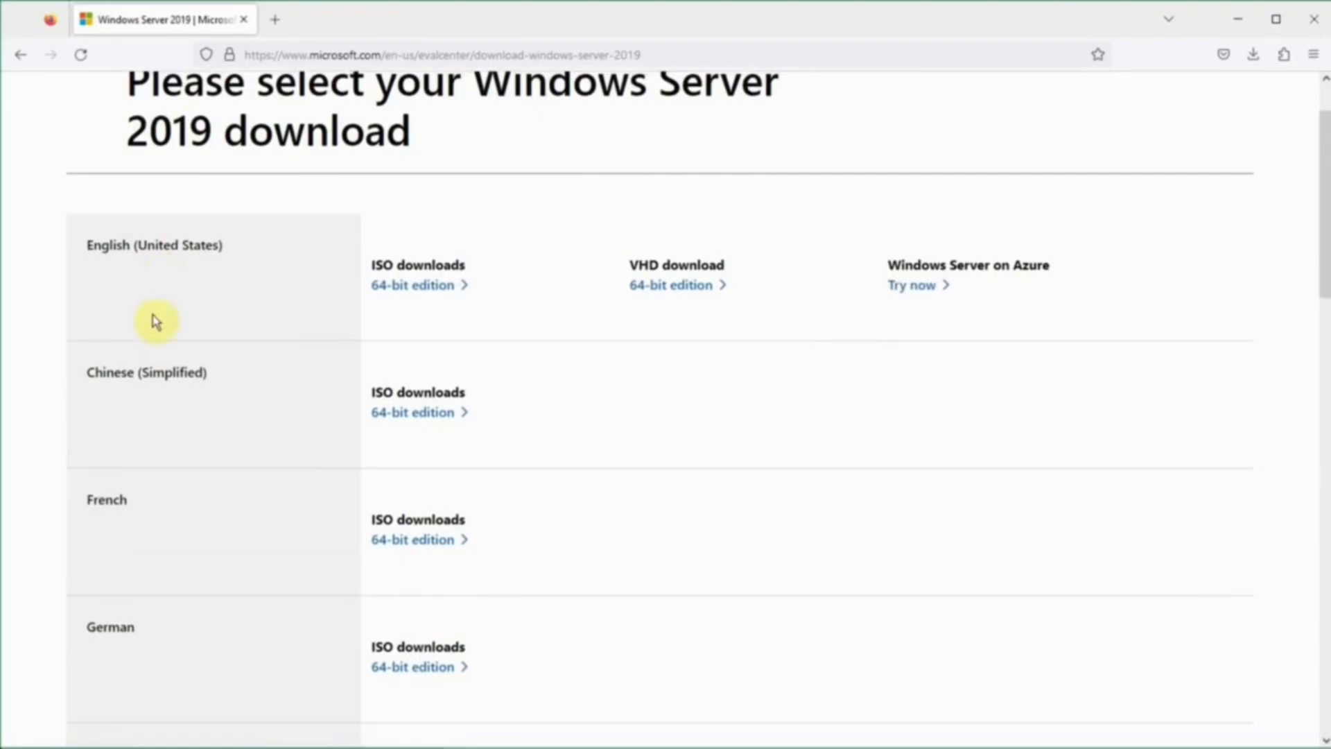
{"action": "scroll", "coordinate": [153, 464], "scroll_direction": "down", "scroll_amount": 3}
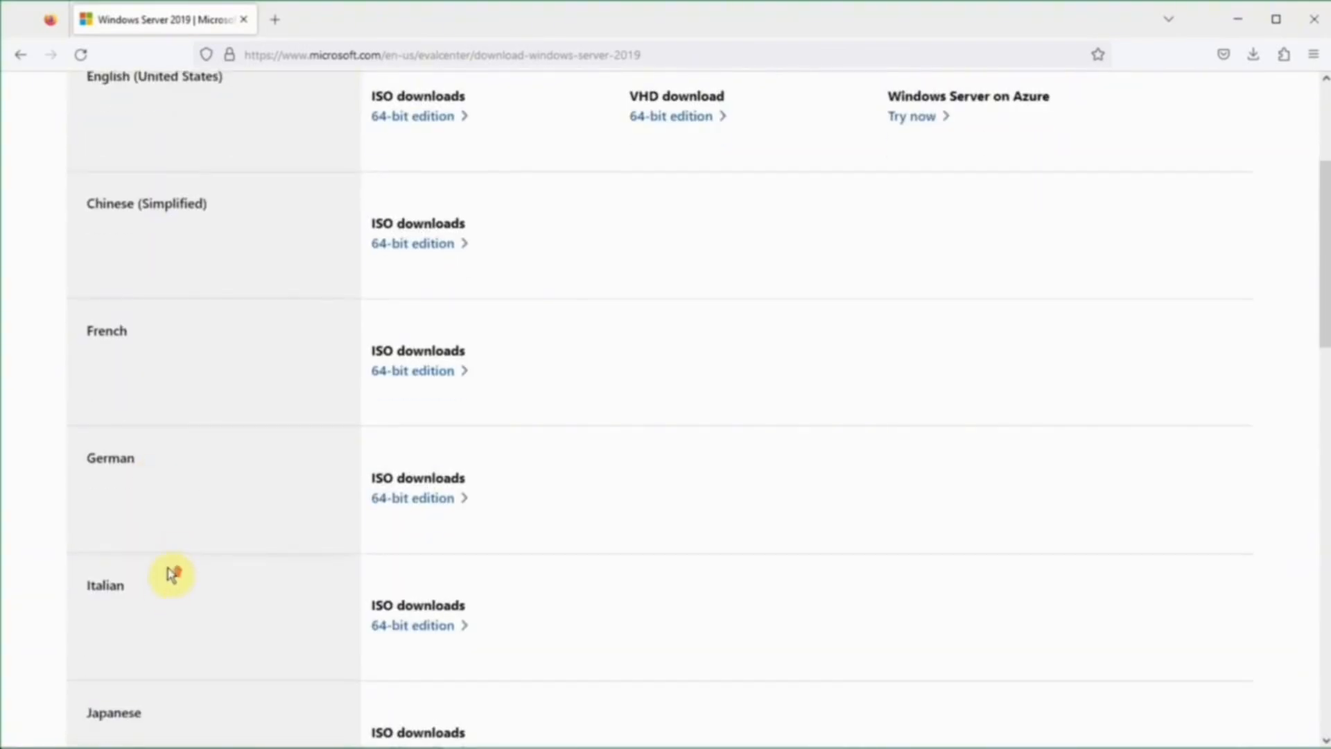
{"action": "scroll", "coordinate": [208, 471], "scroll_direction": "up", "scroll_amount": 4}
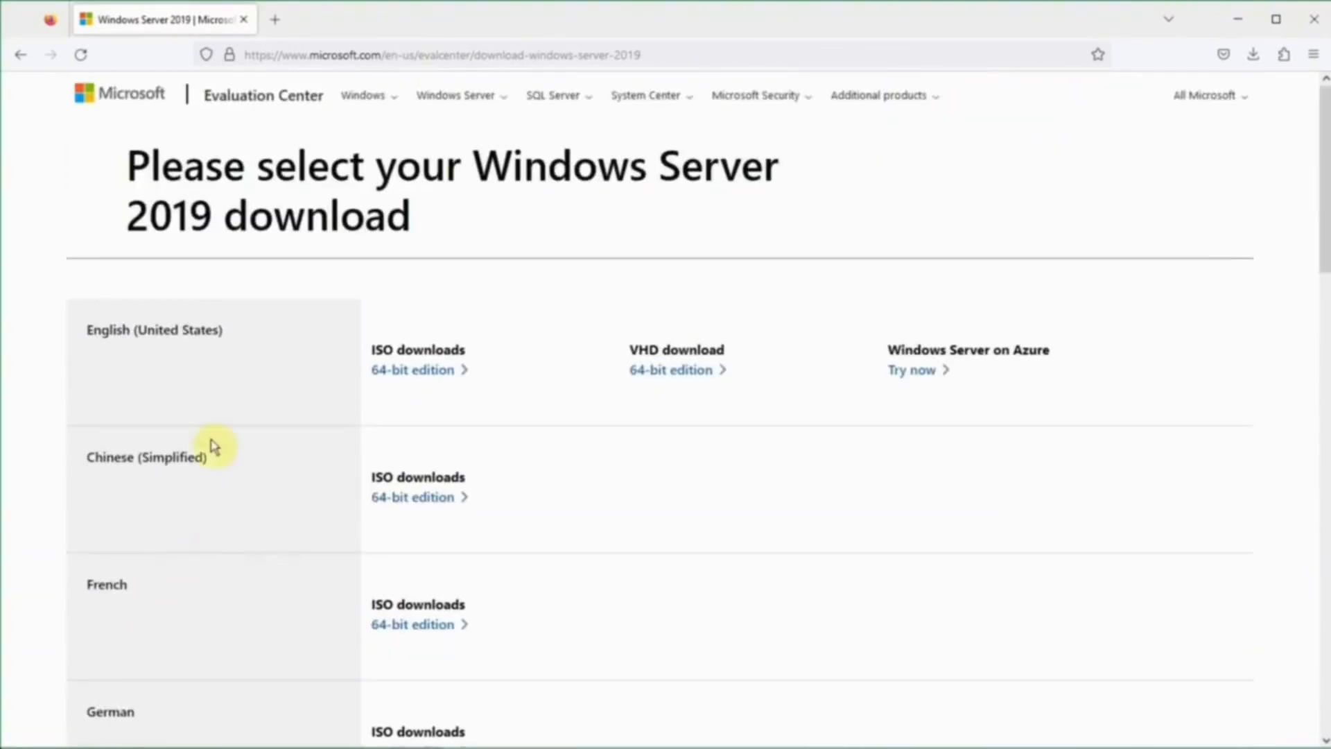
{"action": "left_click", "coordinate": [421, 373]}
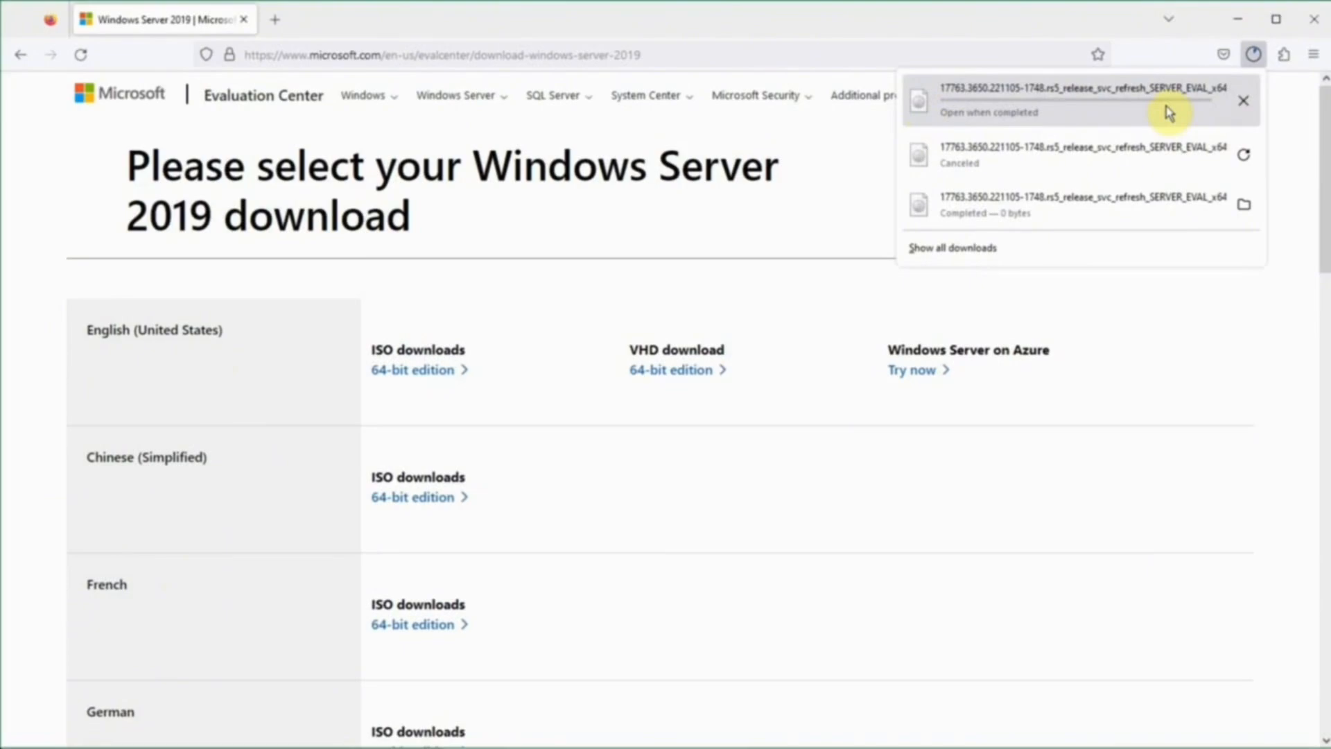
{"action": "left_click", "coordinate": [1245, 105]}
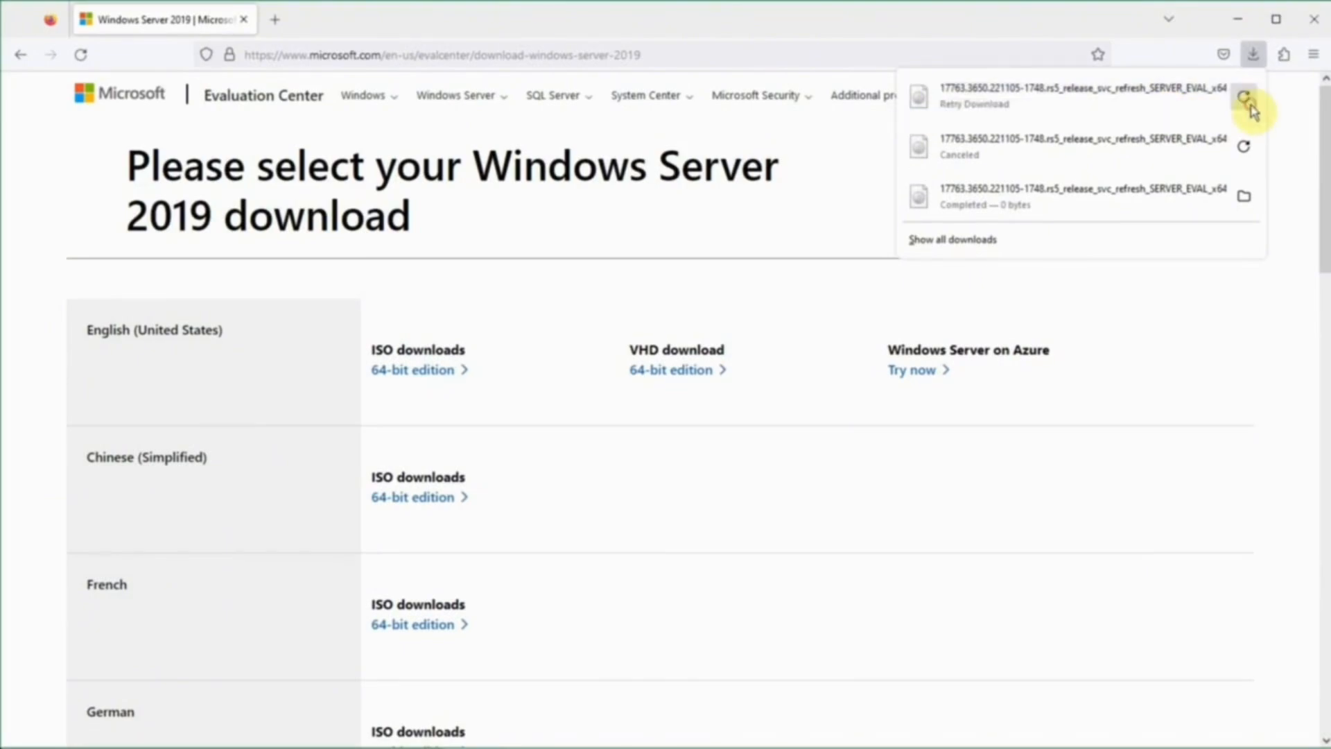
{"action": "left_click", "coordinate": [1237, 19]}
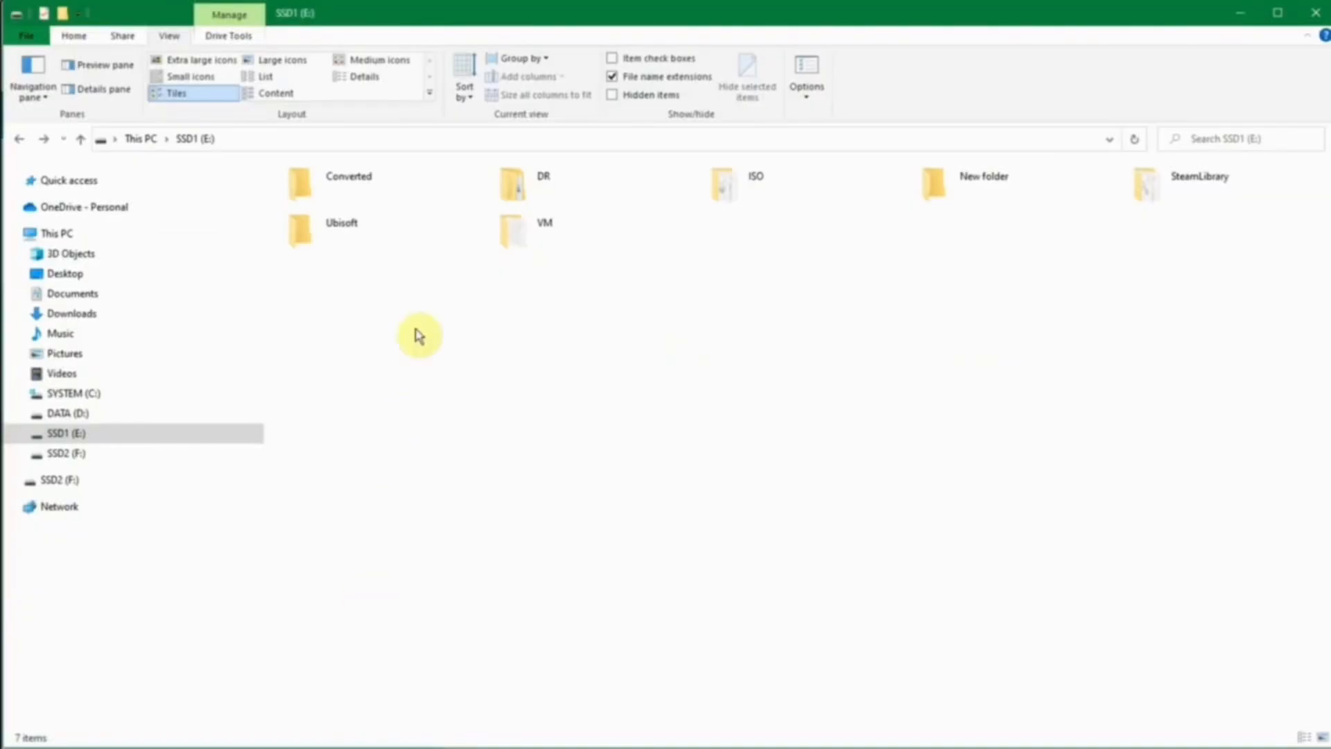
Open E:\ISO and check the 5.26 GB Windows Server 2019 evaluation ISO file.
{"action": "double_click", "coordinate": [778, 189]}
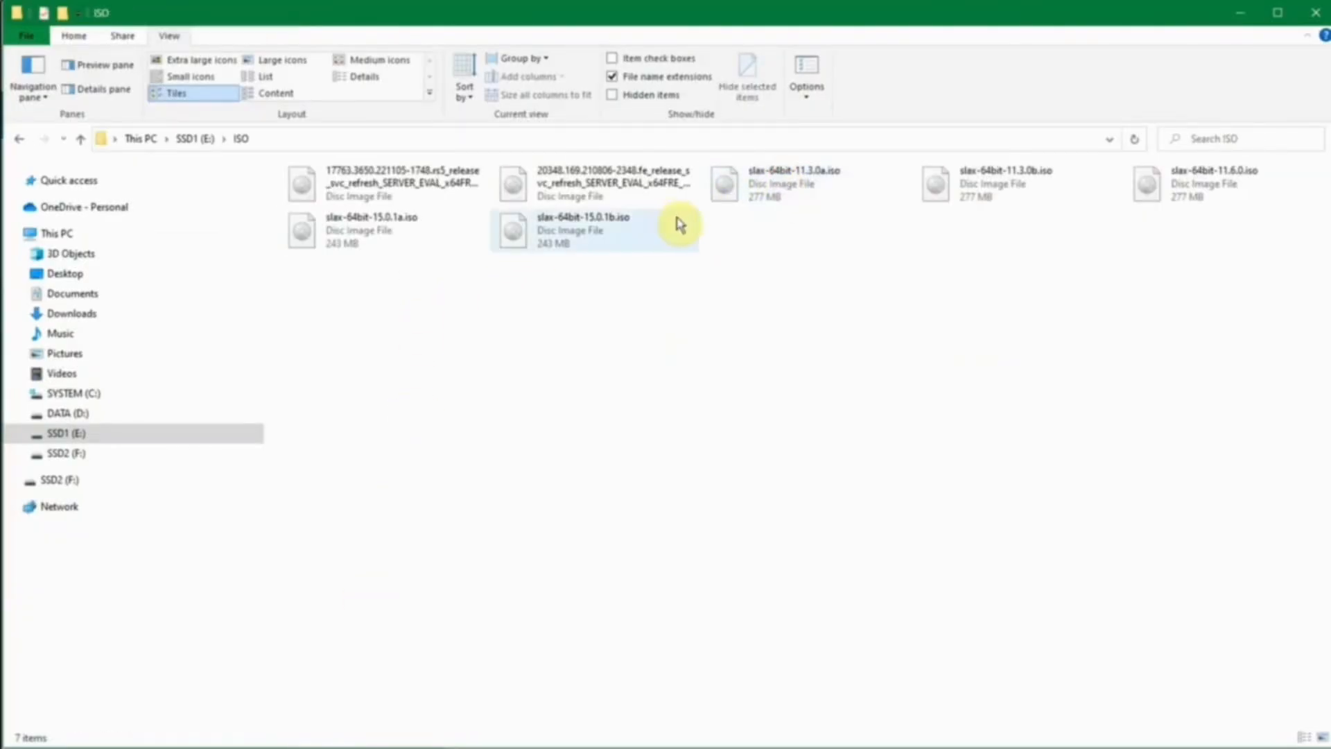
{"action": "left_click", "coordinate": [377, 186]}
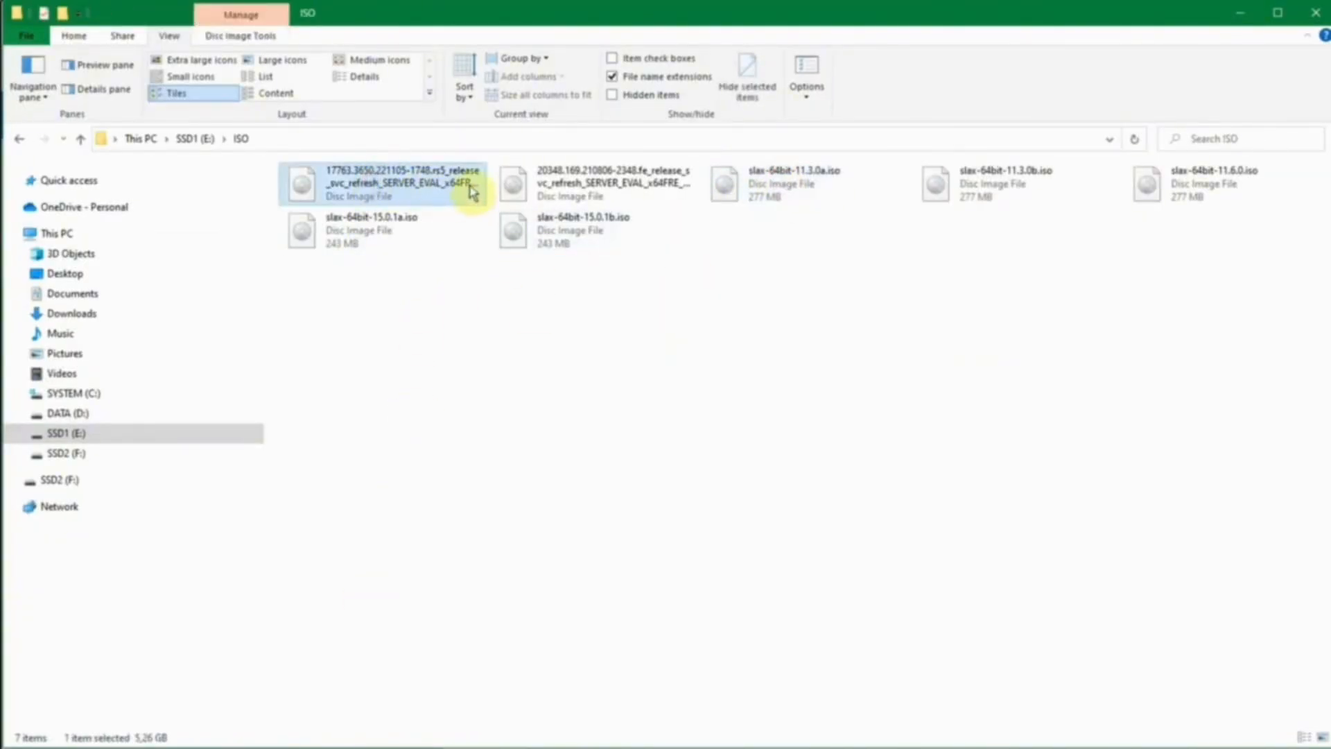
{"action": "left_click", "coordinate": [436, 201]}
{"action": "left_click", "coordinate": [433, 206]}
{"action": "left_click", "coordinate": [444, 305]}
{"action": "left_click", "coordinate": [437, 184]}
{"action": "left_click", "coordinate": [525, 380]}
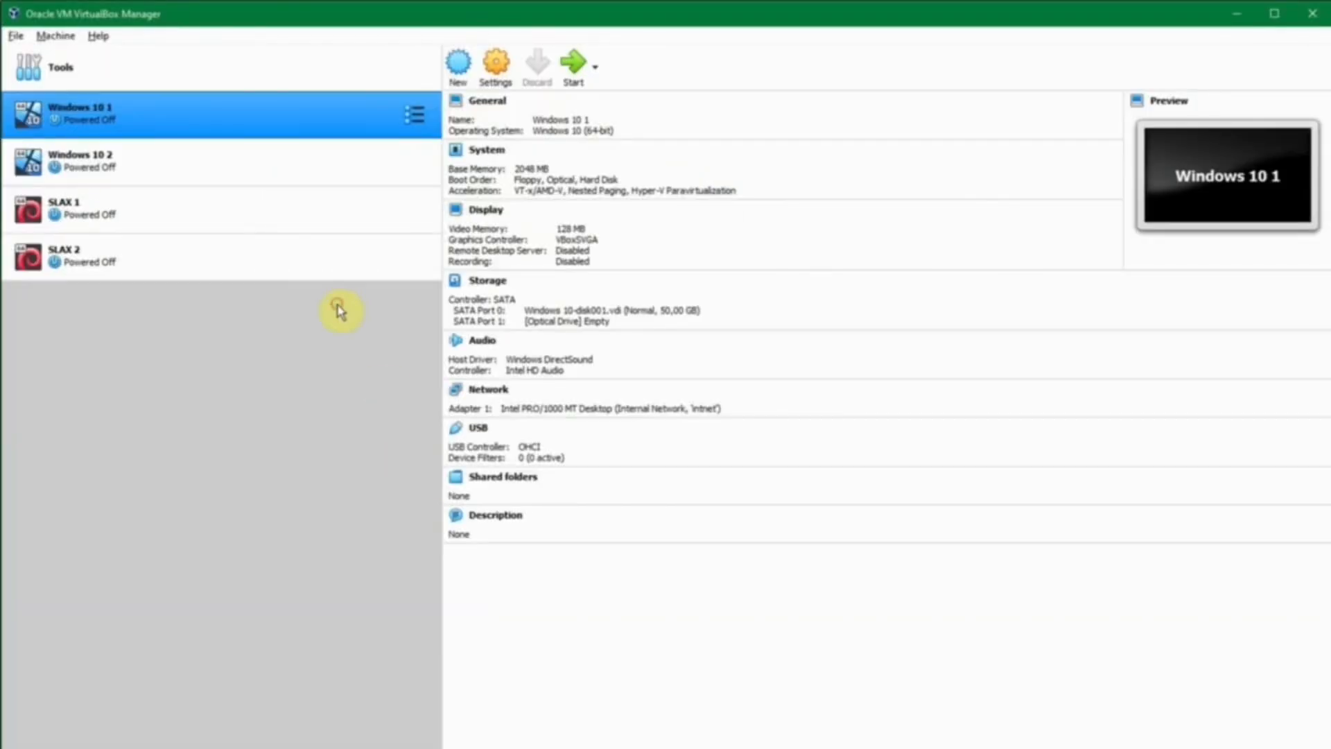
Start a new virtual machine named Windows Server 2019 in the E:\VM folder.
{"action": "left_click", "coordinate": [458, 73]}
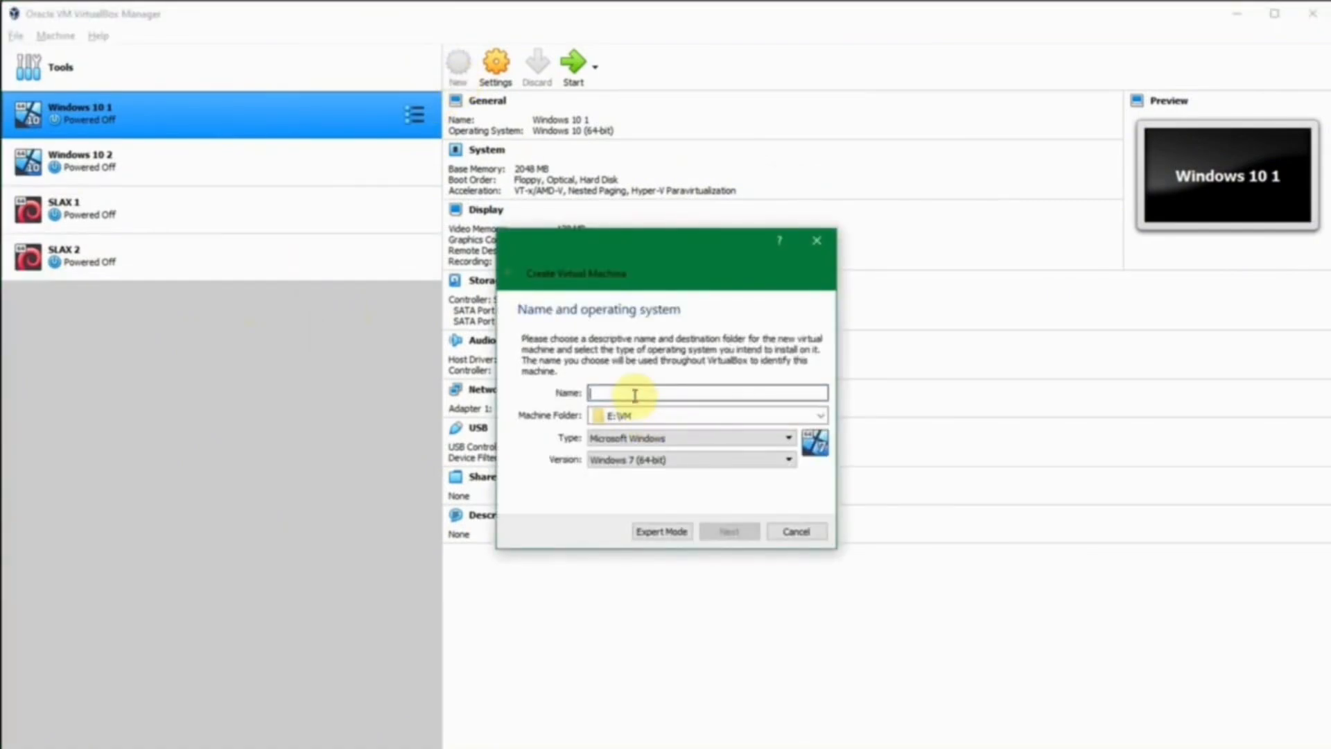
{"action": "type", "text": "Win"}
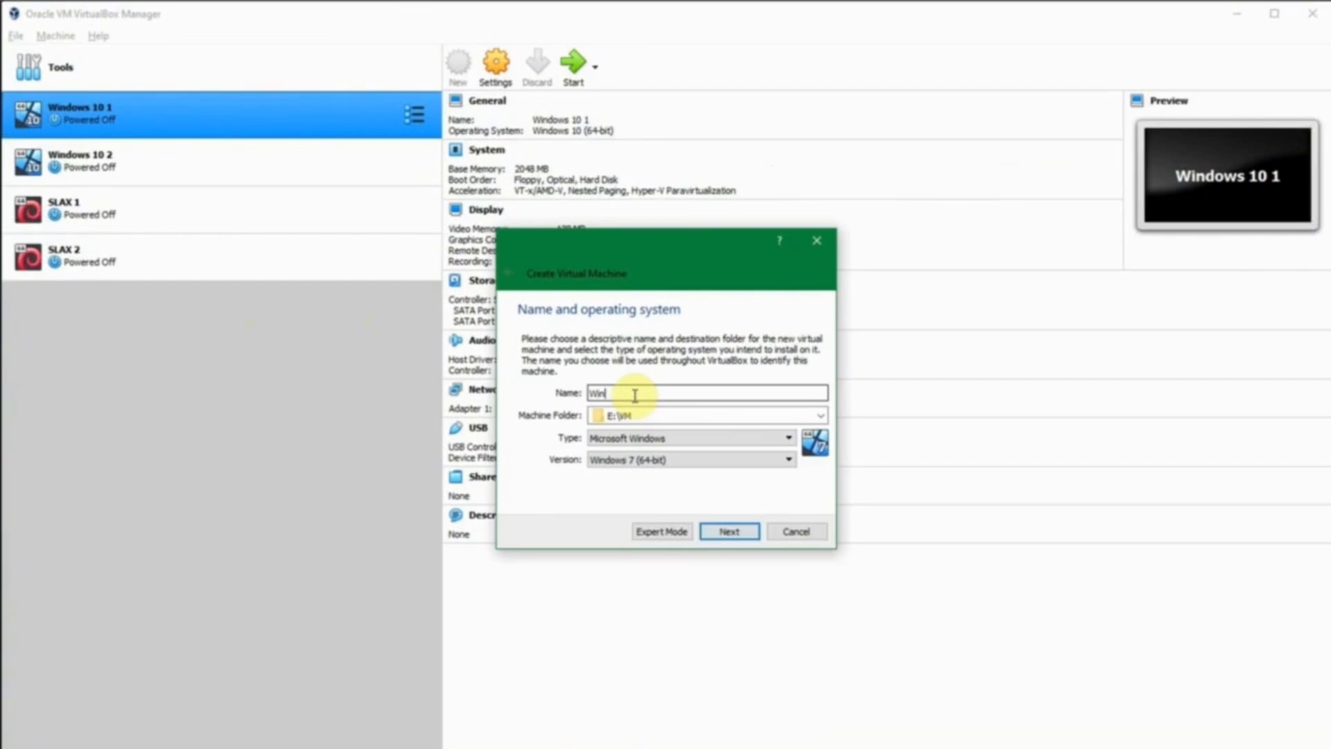
{"action": "type", "text": "i"}
{"action": "key", "text": "BackSpace"}
{"action": "key", "text": "BackSpace"}
{"action": "type", "text": "Windo"}
{"action": "left_click", "coordinate": [636, 416]}
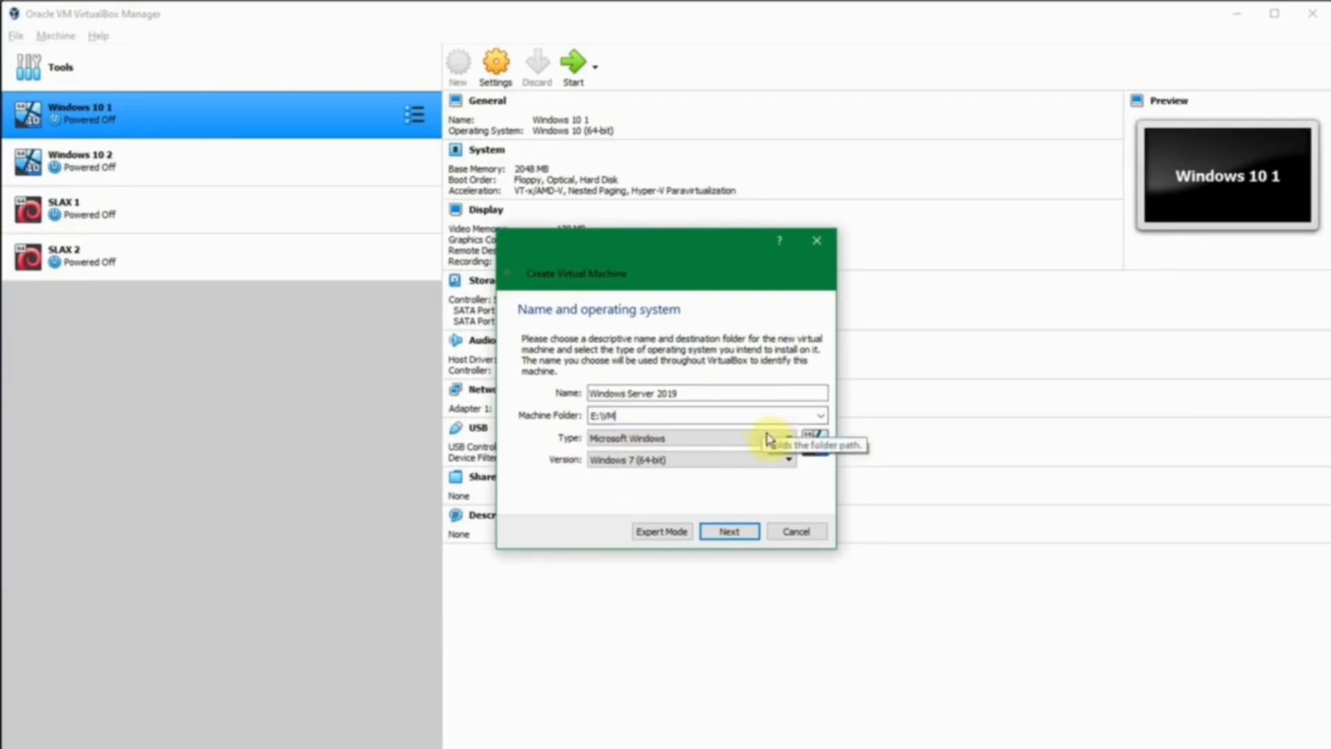
Set the version to Windows 2019 (64-bit) and keep 2048 MB of memory.
{"action": "left_click", "coordinate": [713, 459]}
{"action": "scroll", "coordinate": [754, 552], "scroll_direction": "down", "scroll_amount": 4}
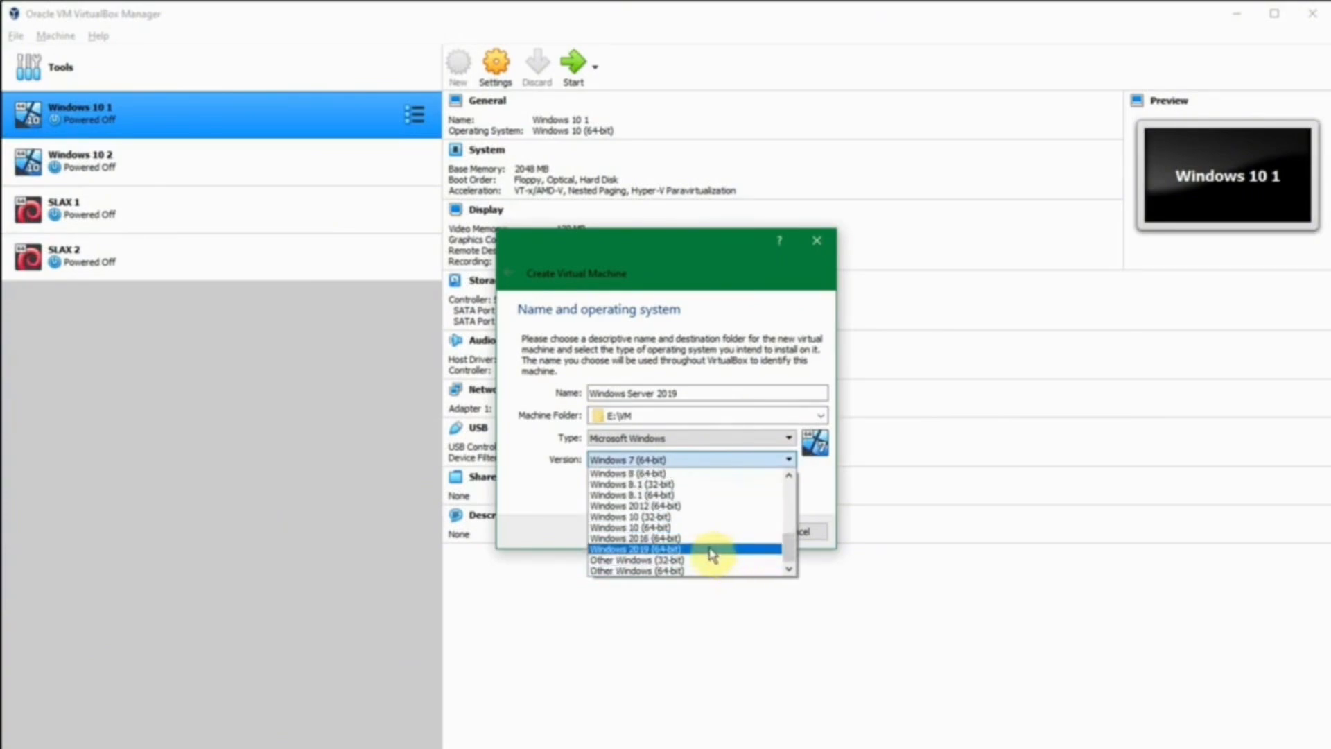
{"action": "left_click", "coordinate": [710, 549]}
{"action": "left_click", "coordinate": [728, 532]}
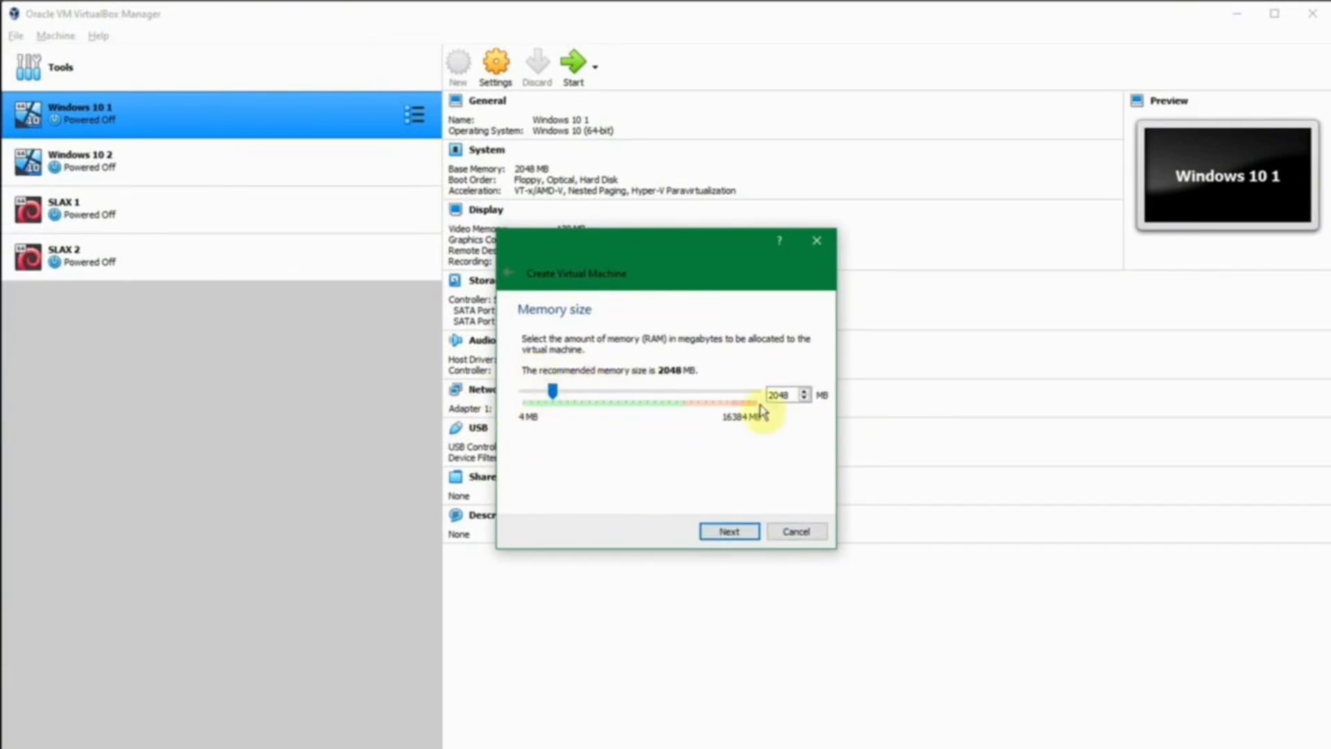
{"action": "left_click", "coordinate": [725, 532]}
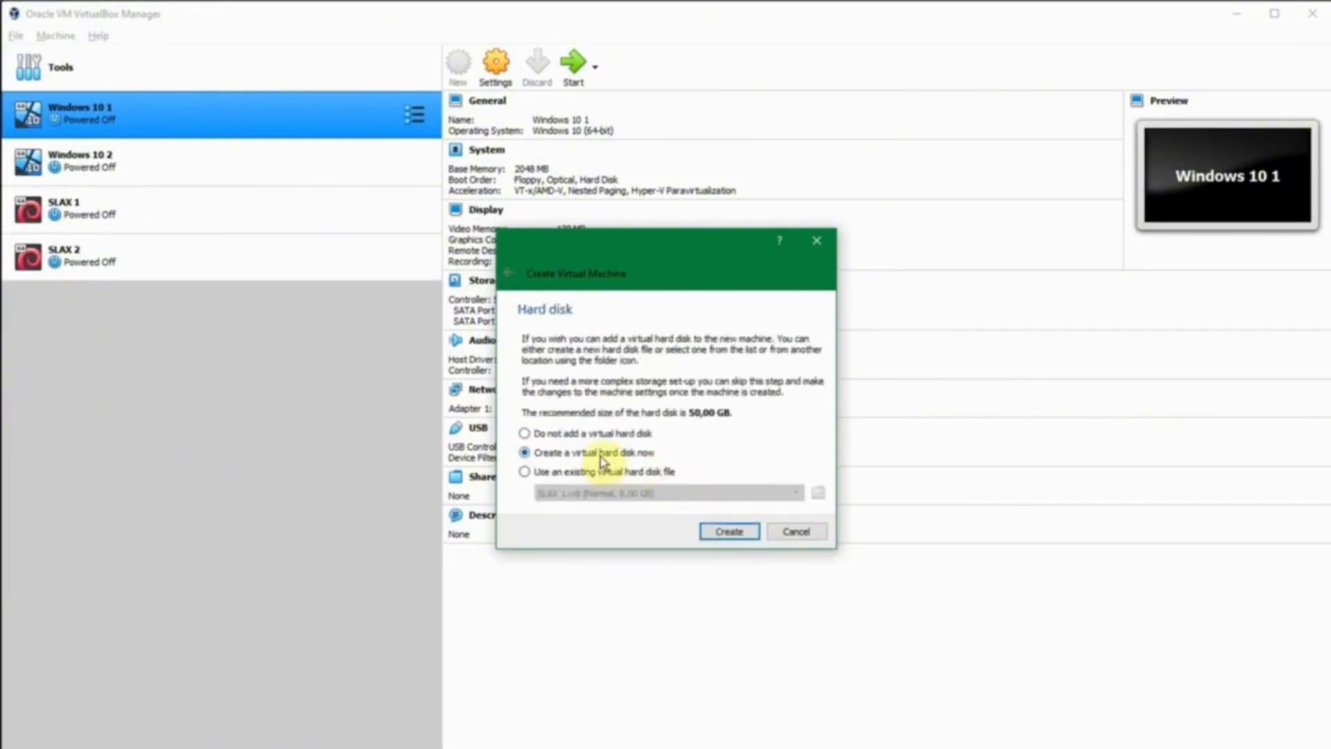
Create a dynamically allocated 25 GB VDI disk, Windows Server 2019.vdi, in E:\VM.
{"action": "left_click", "coordinate": [732, 533]}
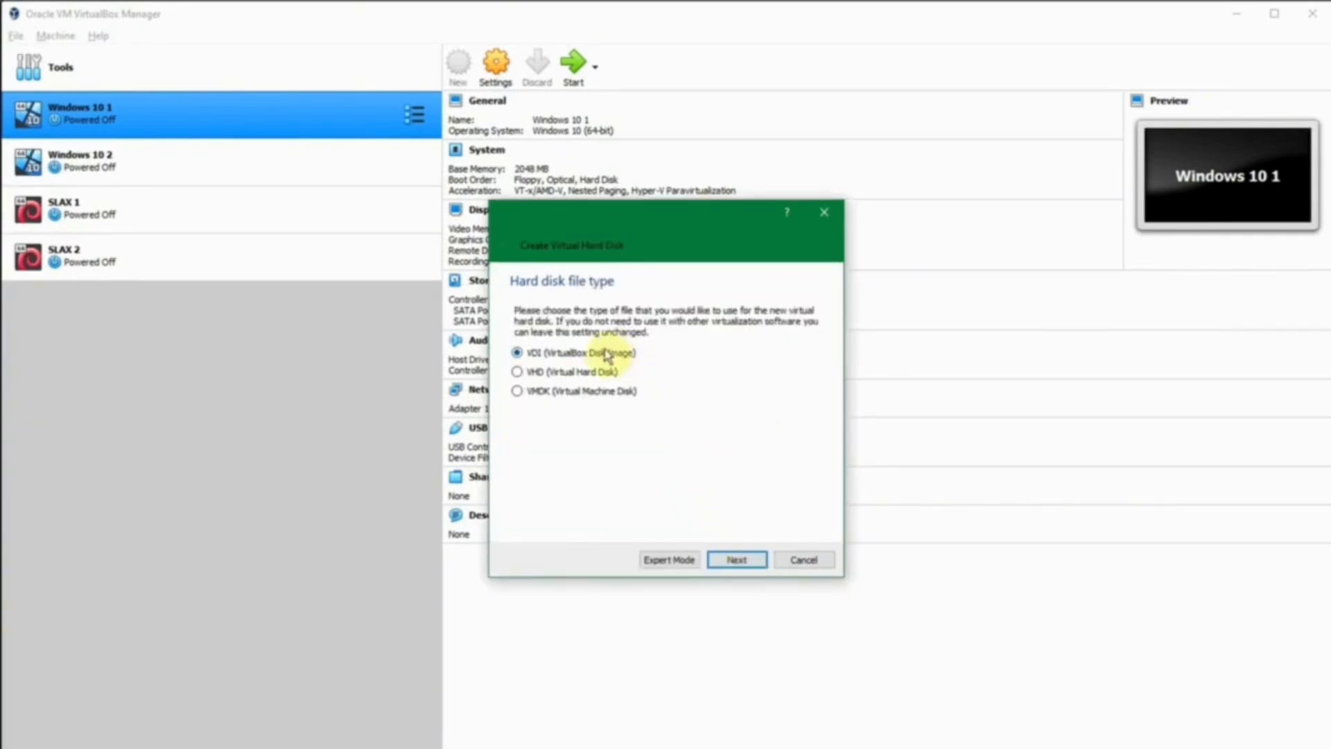
{"action": "left_click", "coordinate": [734, 558]}
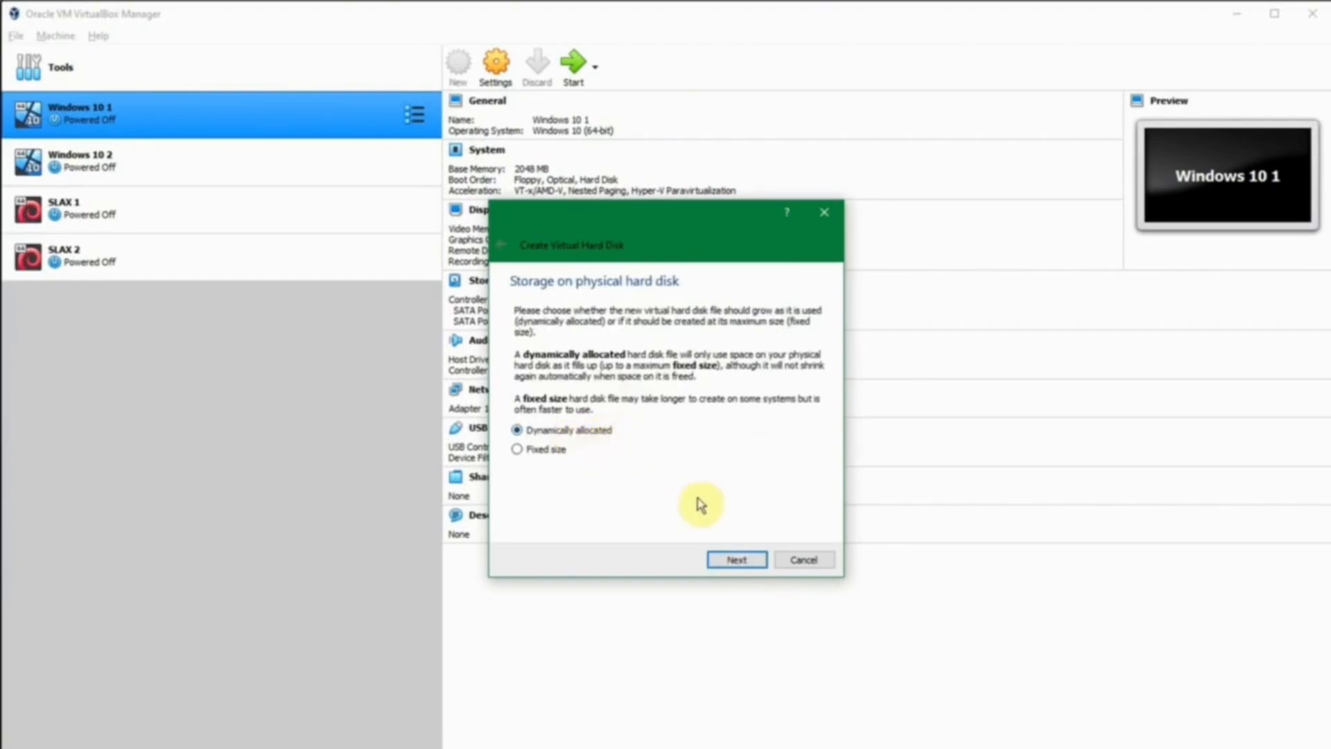
{"action": "left_click", "coordinate": [730, 559]}
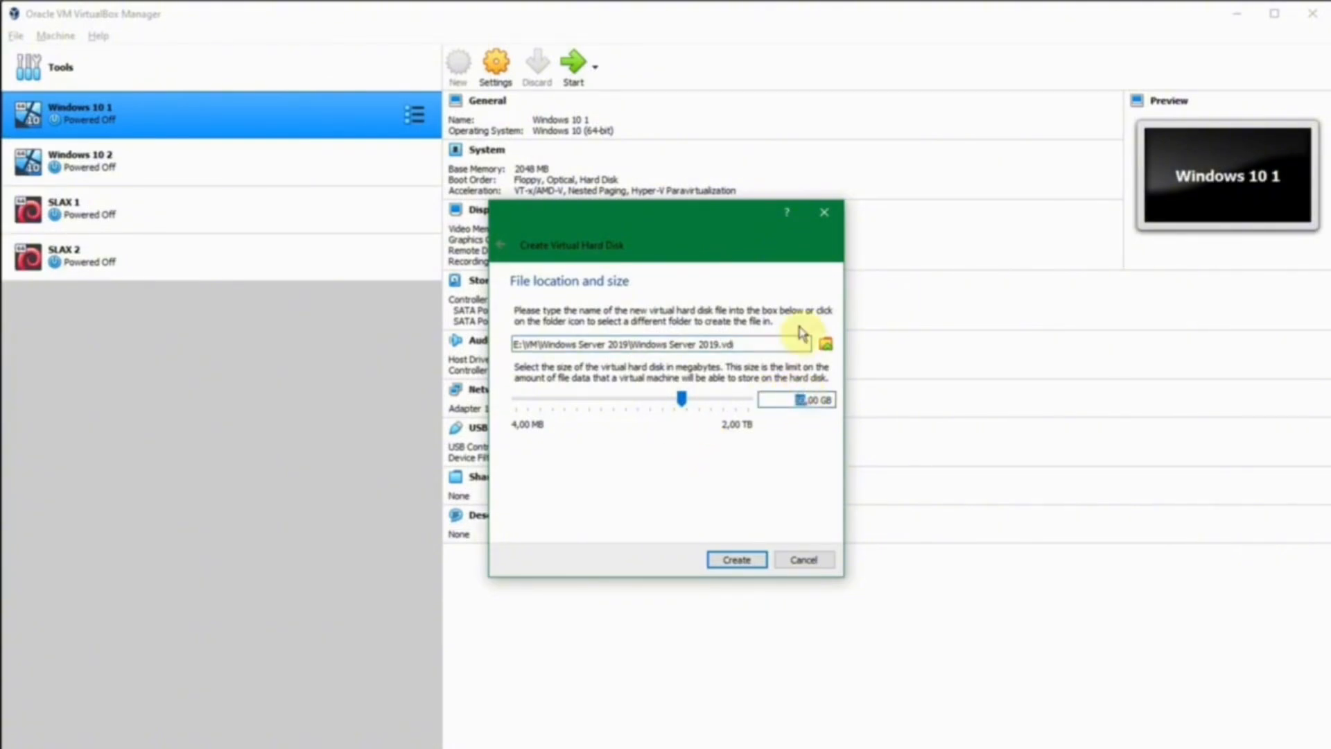
{"action": "type", "text": "25"}
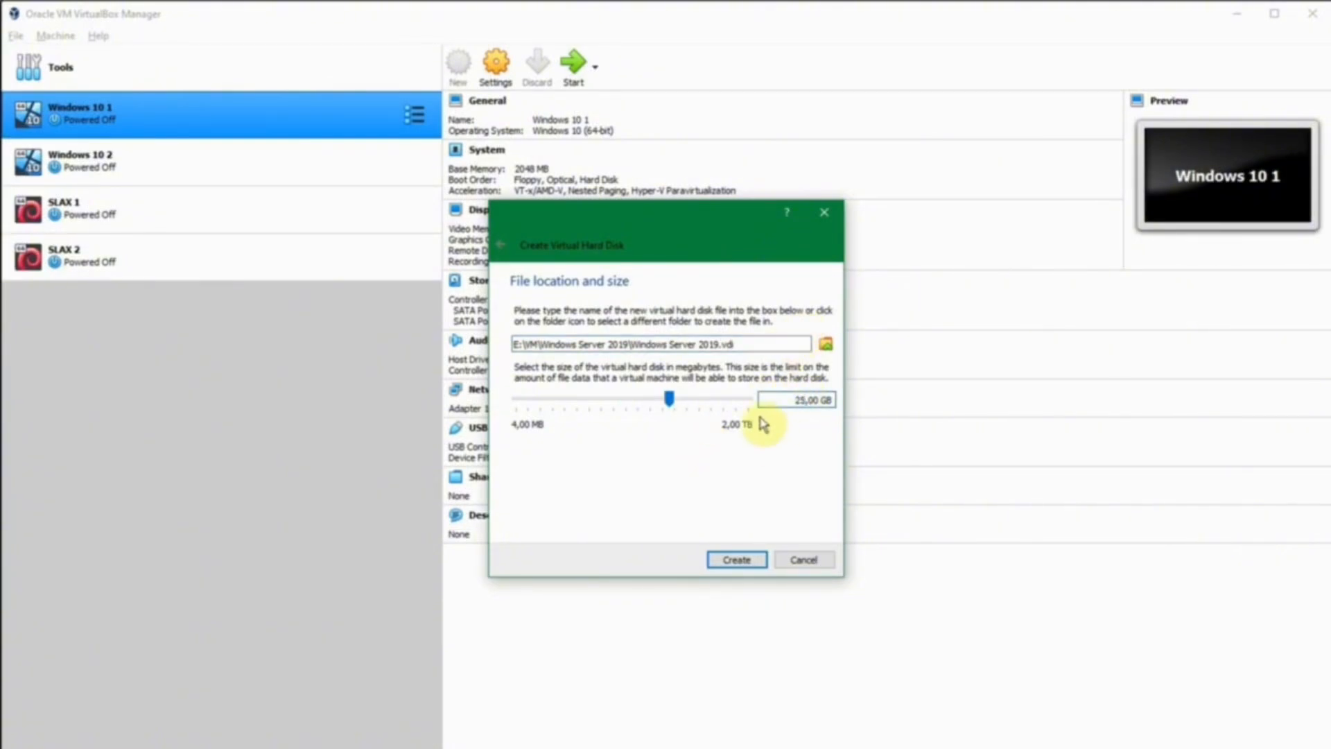
{"action": "left_click", "coordinate": [525, 342]}
{"action": "left_click_drag", "start_coordinate": [521, 344], "coordinate": [542, 344]}
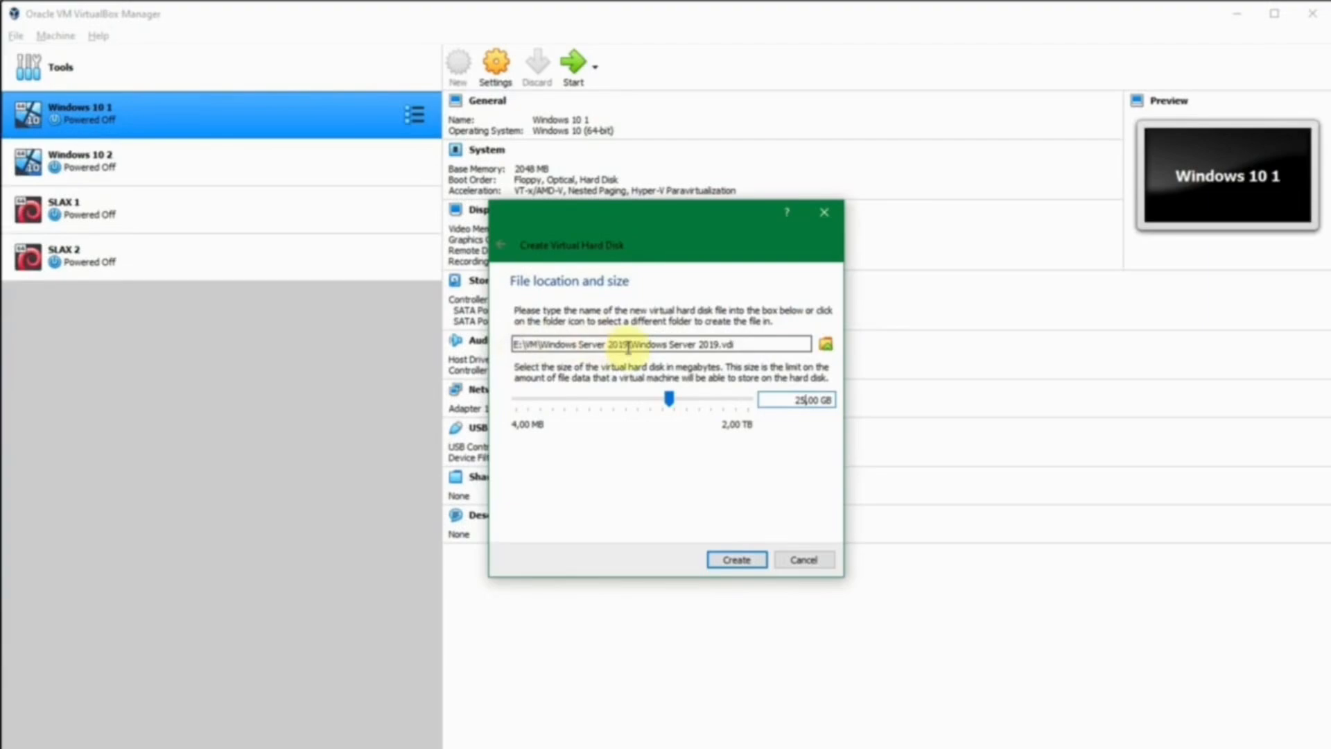
{"action": "left_click_drag", "start_coordinate": [633, 344], "coordinate": [758, 343]}
{"action": "left_click", "coordinate": [757, 343]}
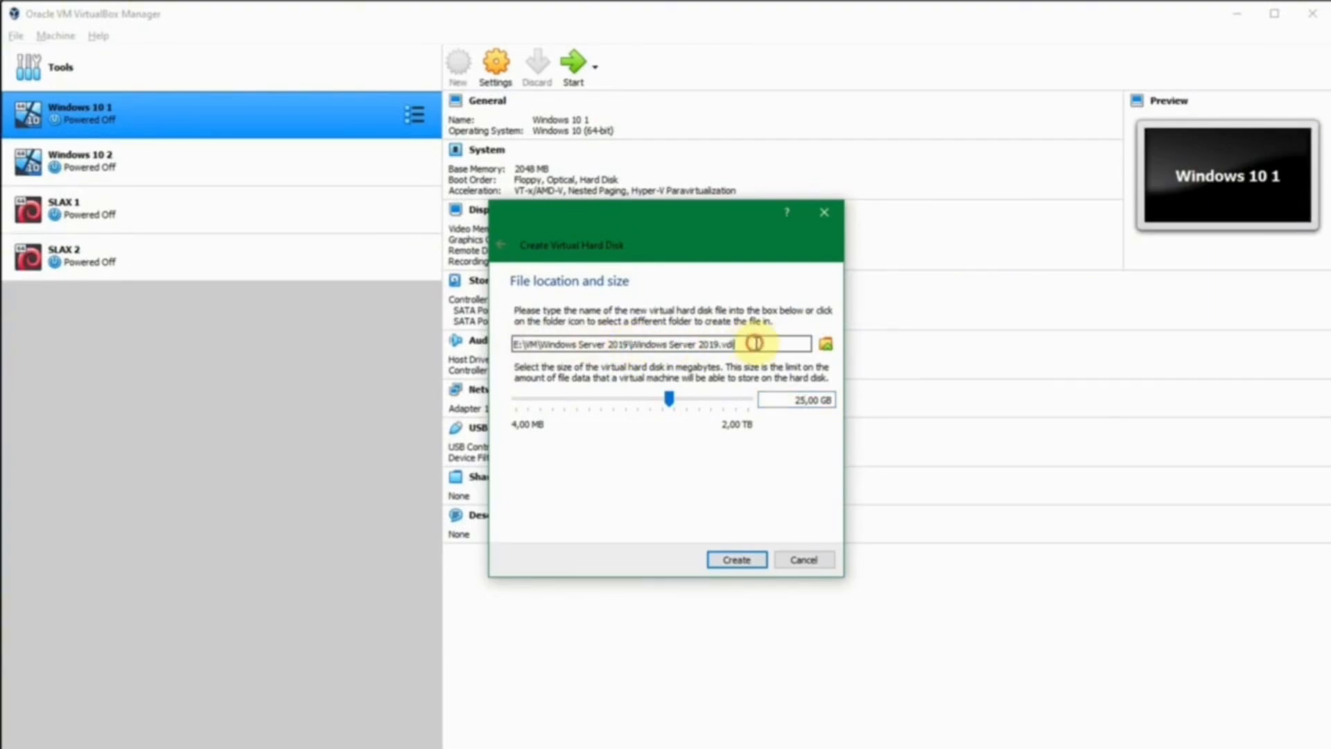
{"action": "left_click", "coordinate": [745, 562]}
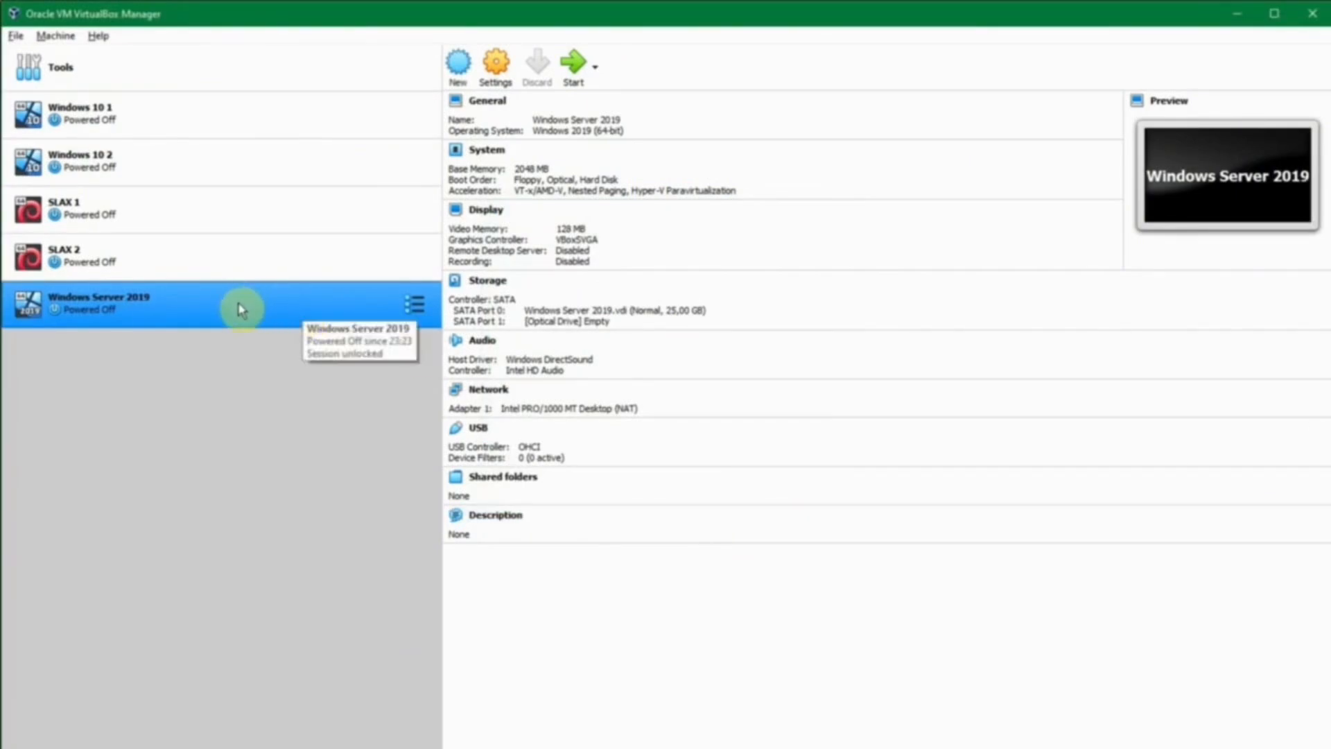
Open the machine's System settings, keeping the PIIX3 chipset and USB Tablet pointing device.
{"action": "right_click", "coordinate": [209, 310]}
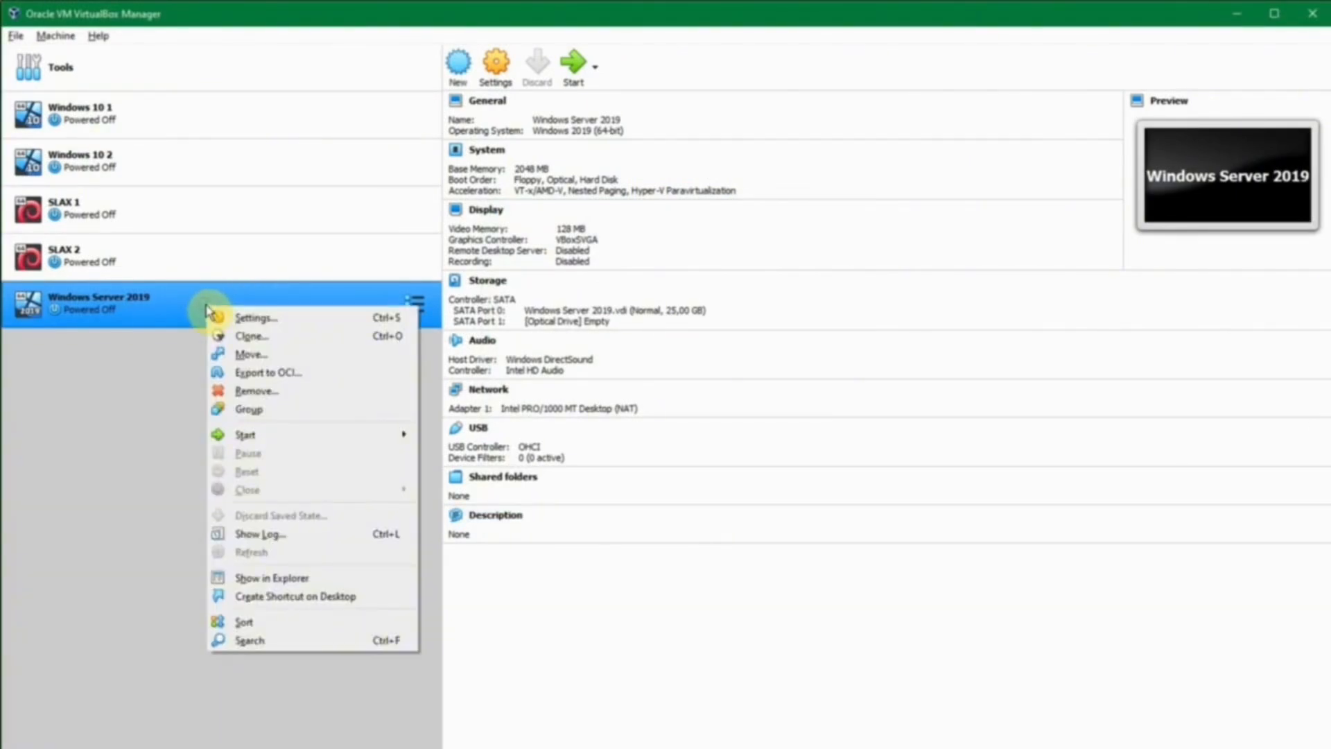
{"action": "left_click", "coordinate": [258, 319]}
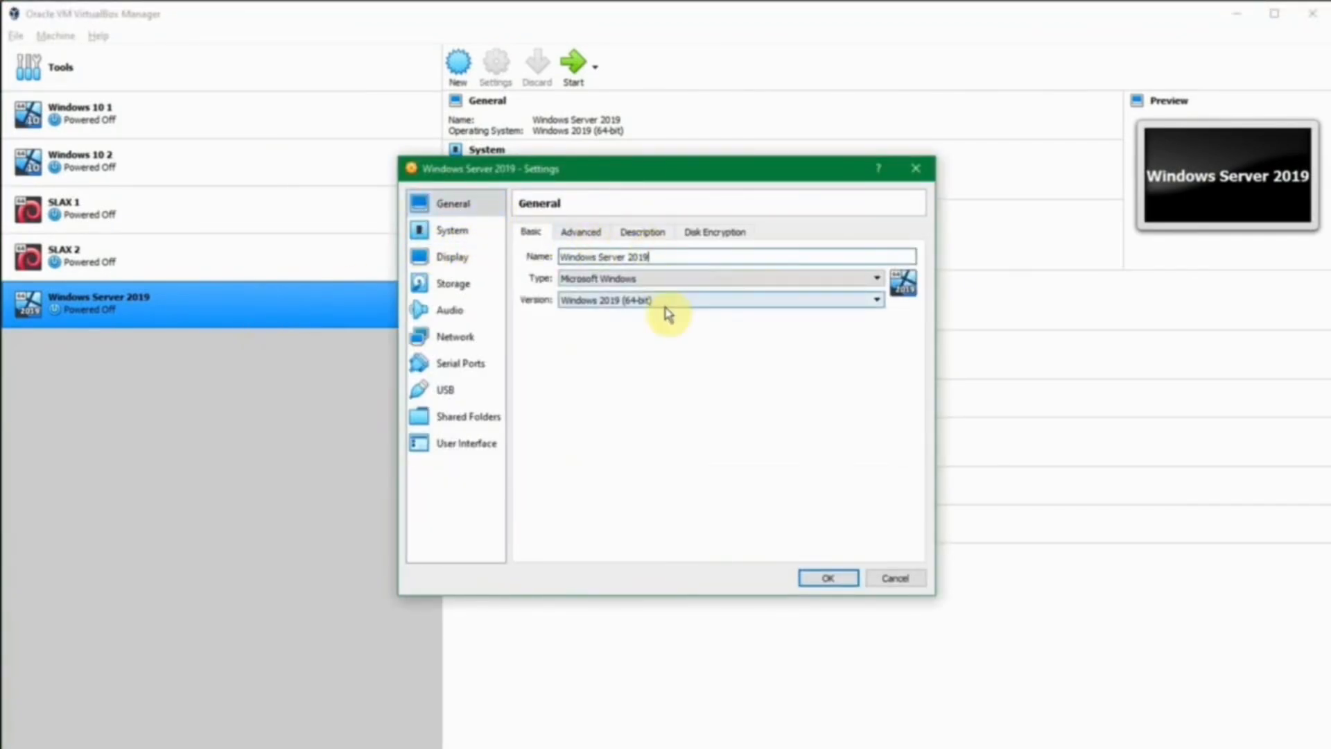
{"action": "left_click", "coordinate": [457, 233]}
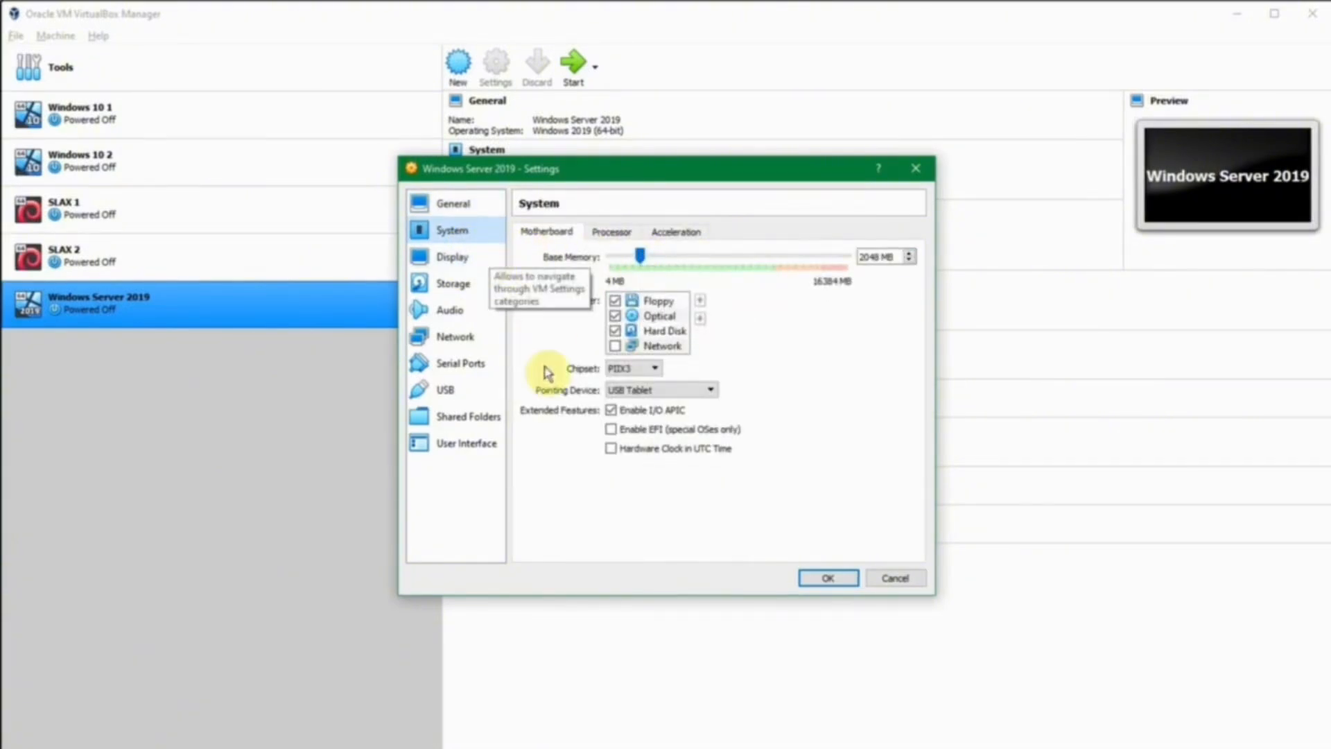
{"action": "left_click", "coordinate": [638, 373]}
{"action": "left_click", "coordinate": [637, 370]}
{"action": "left_click", "coordinate": [636, 392]}
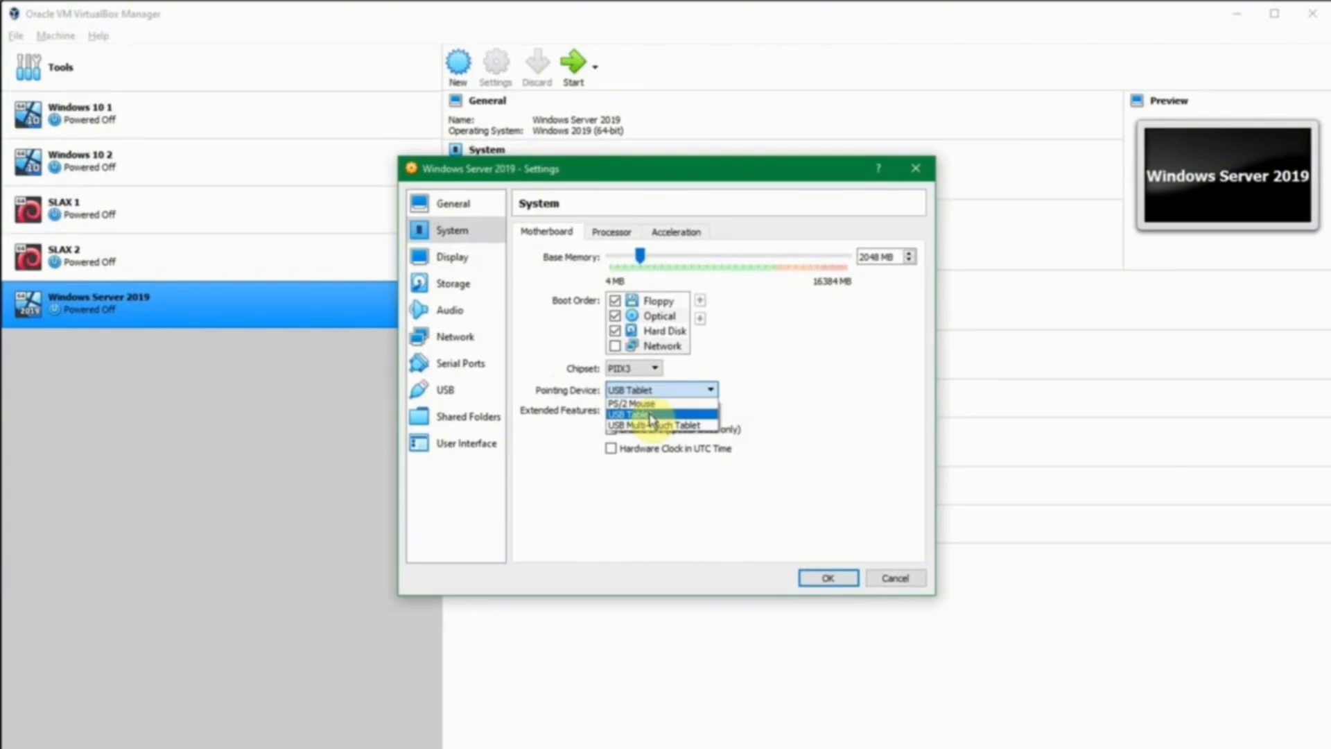
{"action": "left_click", "coordinate": [651, 416]}
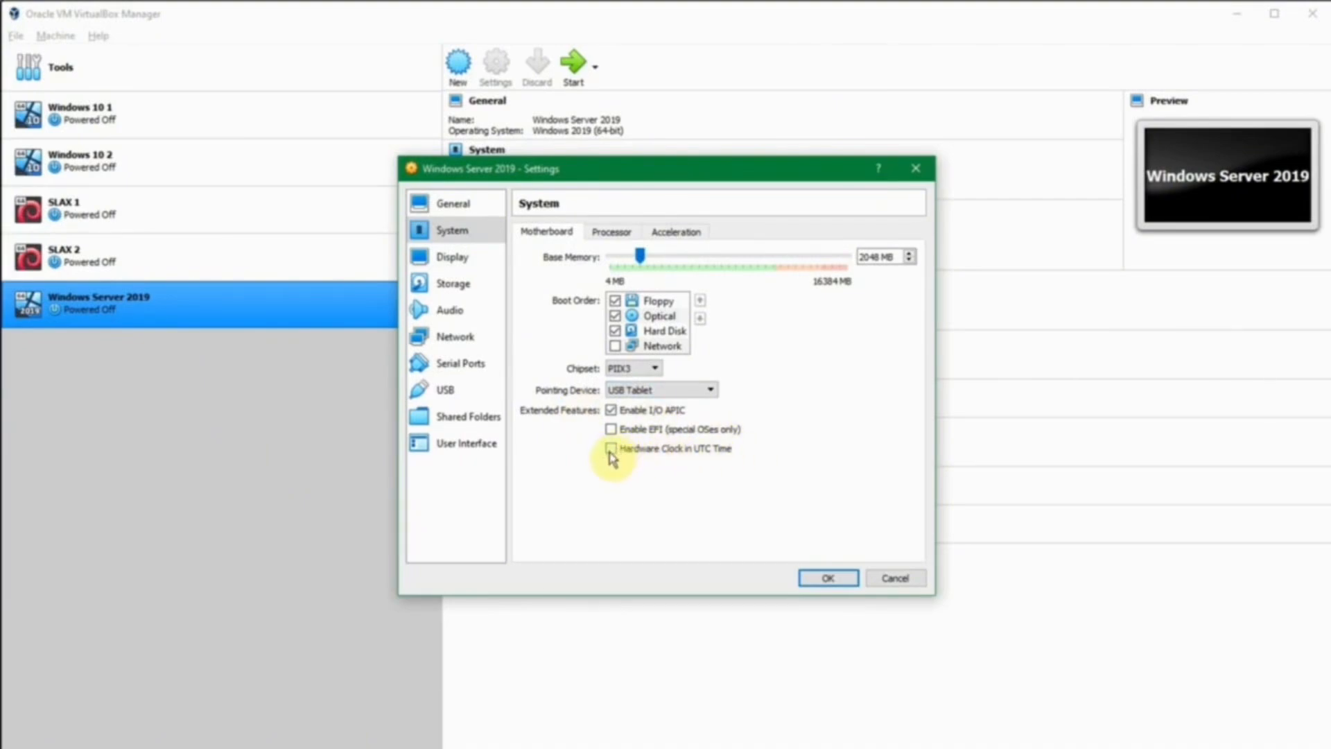
{"action": "mouse_move", "coordinate": [613, 457]}
{"action": "left_click", "coordinate": [475, 257]}
Load the 17763 Windows Server 2019 evaluation ISO from E:\ISO into the optical drive.
{"action": "left_click", "coordinate": [484, 289]}
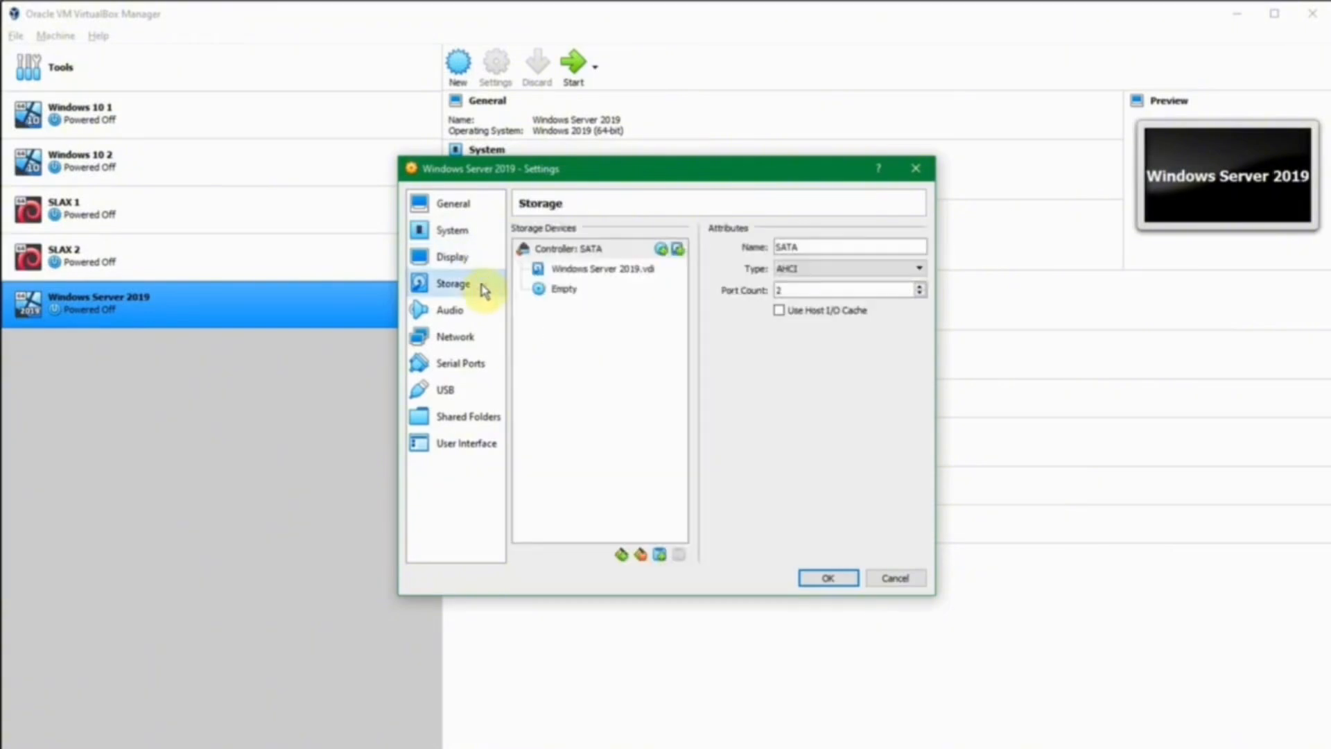
{"action": "left_click", "coordinate": [555, 293]}
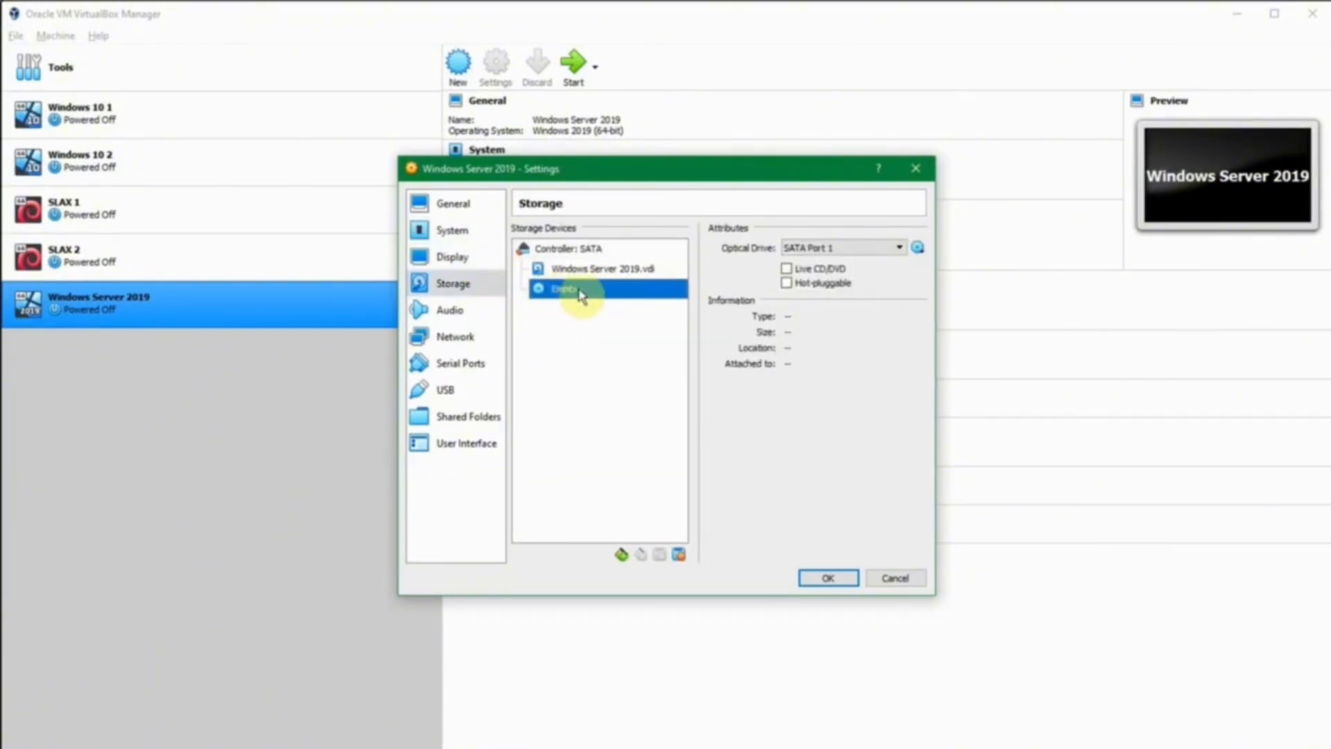
{"action": "left_click", "coordinate": [918, 249]}
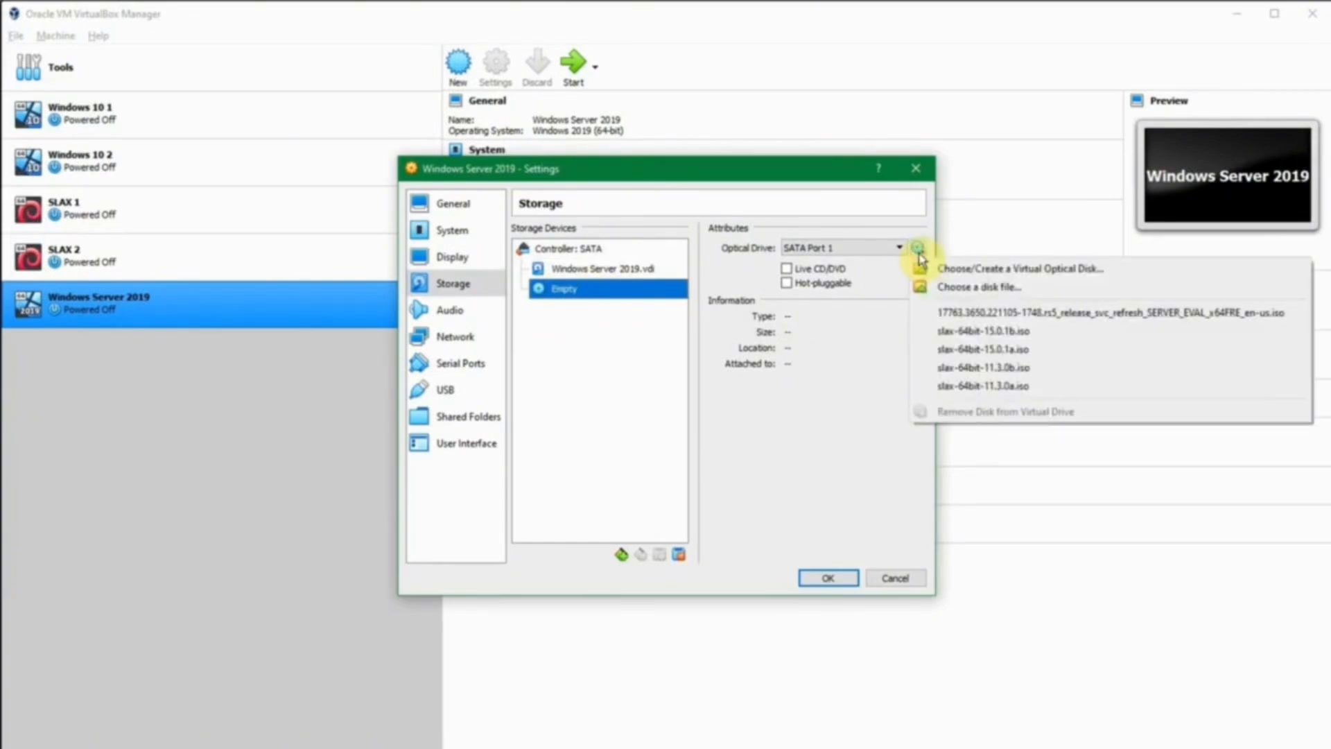
{"action": "left_click", "coordinate": [932, 287]}
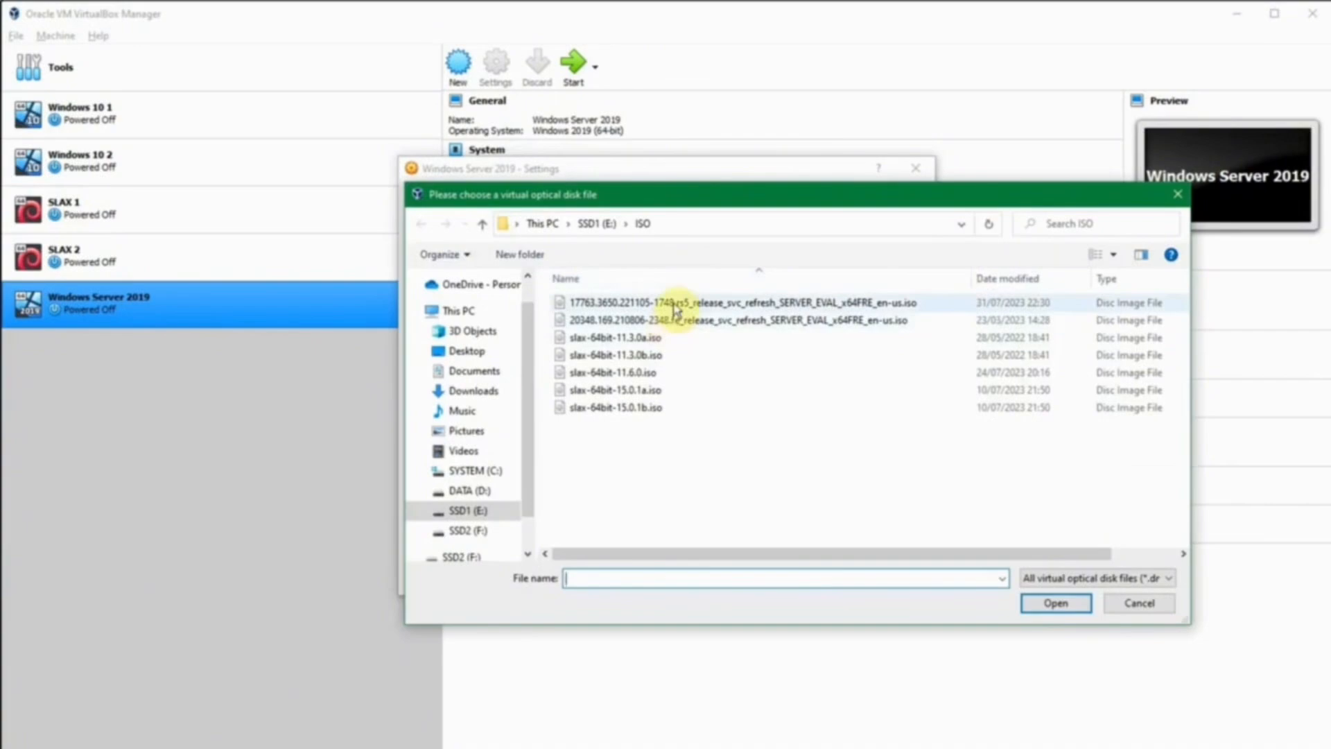
{"action": "left_click", "coordinate": [674, 304]}
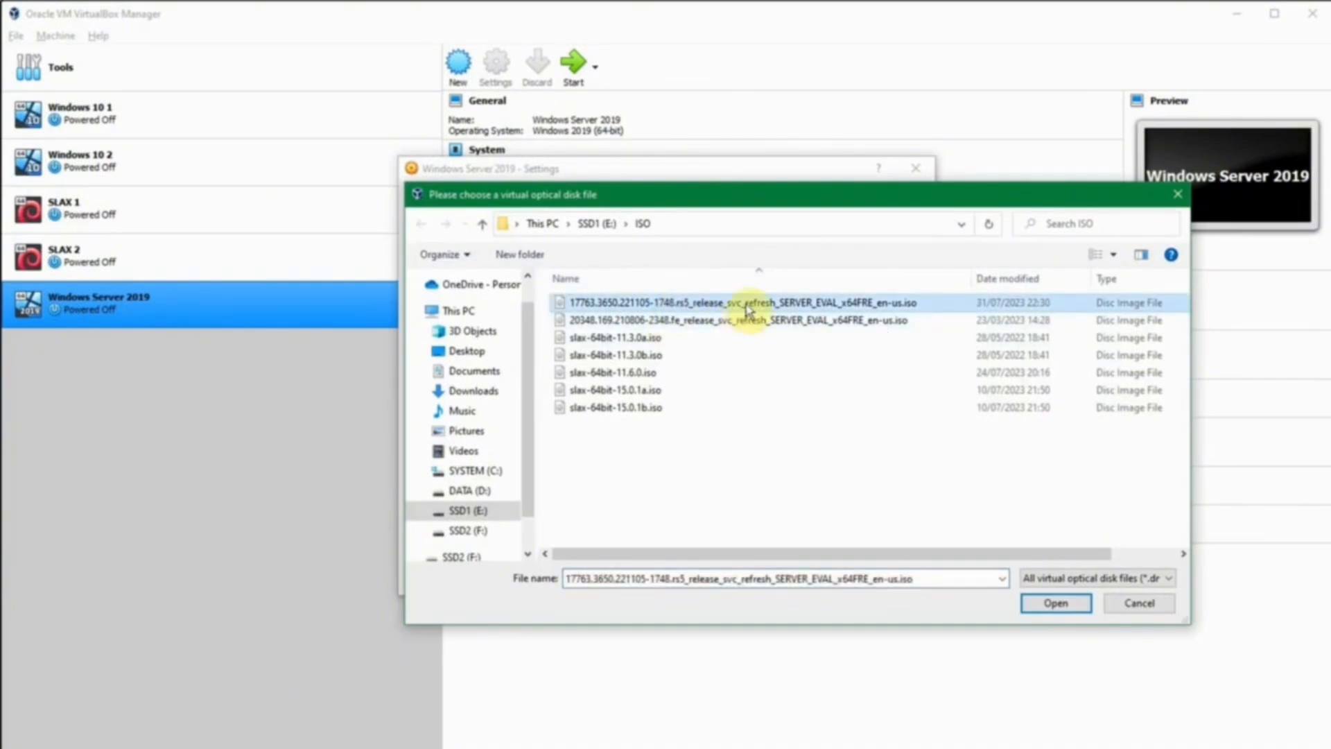
{"action": "left_click", "coordinate": [1062, 605]}
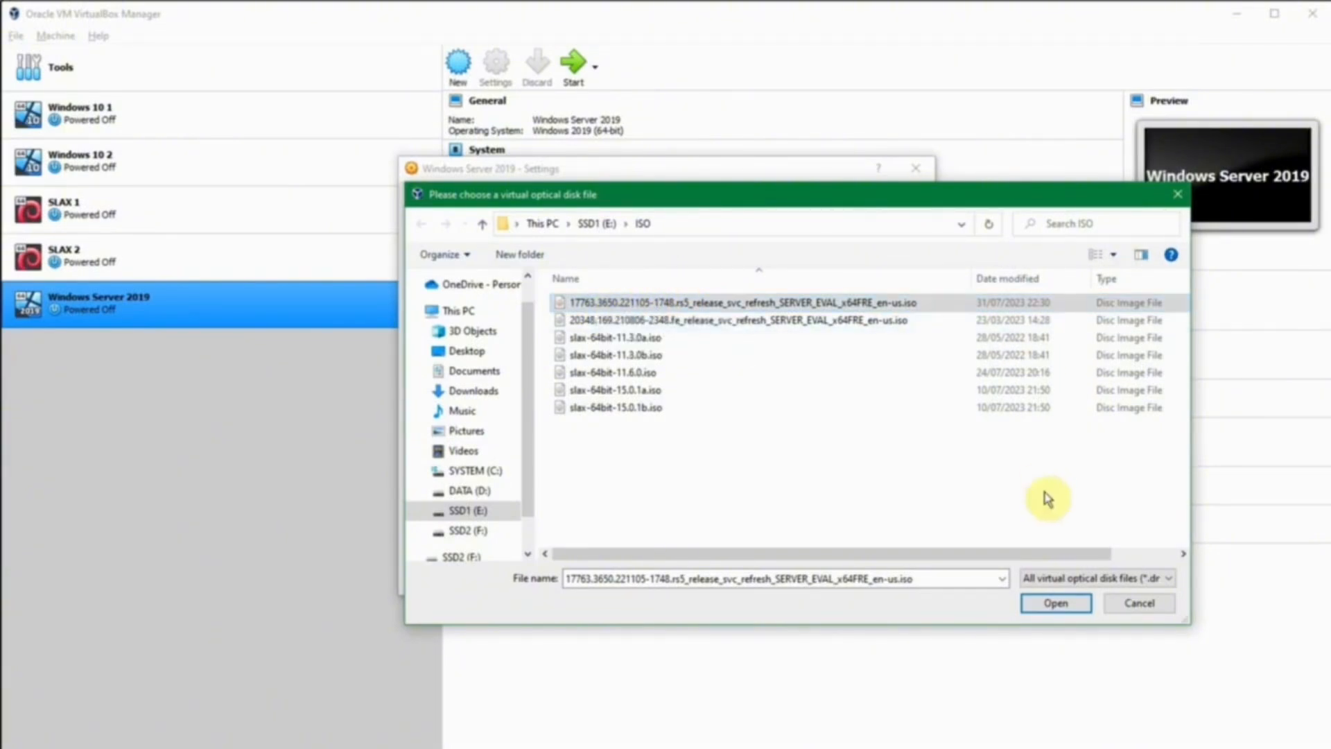
{"action": "left_click", "coordinate": [1059, 604]}
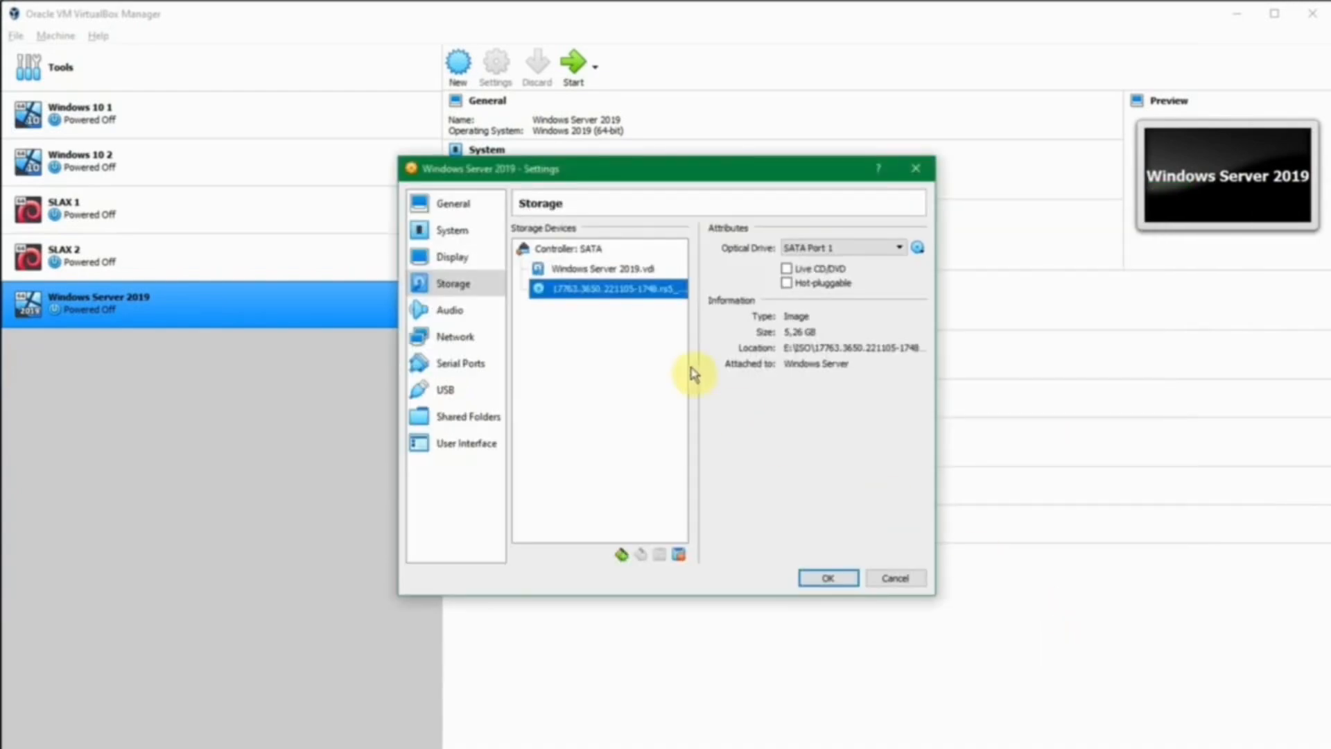
Review the Audio, Network, USB, Serial Ports and User Interface settings pages.
{"action": "left_click", "coordinate": [468, 318]}
{"action": "left_click", "coordinate": [468, 339]}
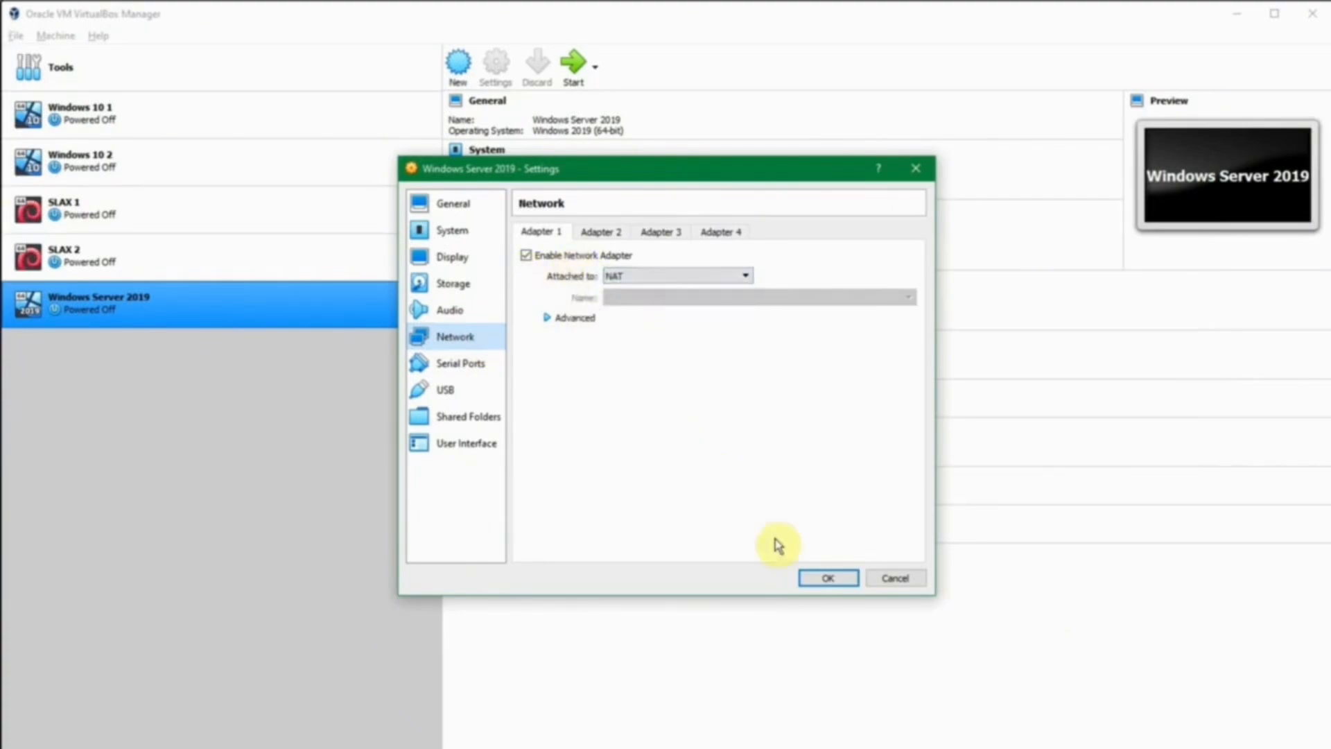
{"action": "left_click", "coordinate": [489, 390]}
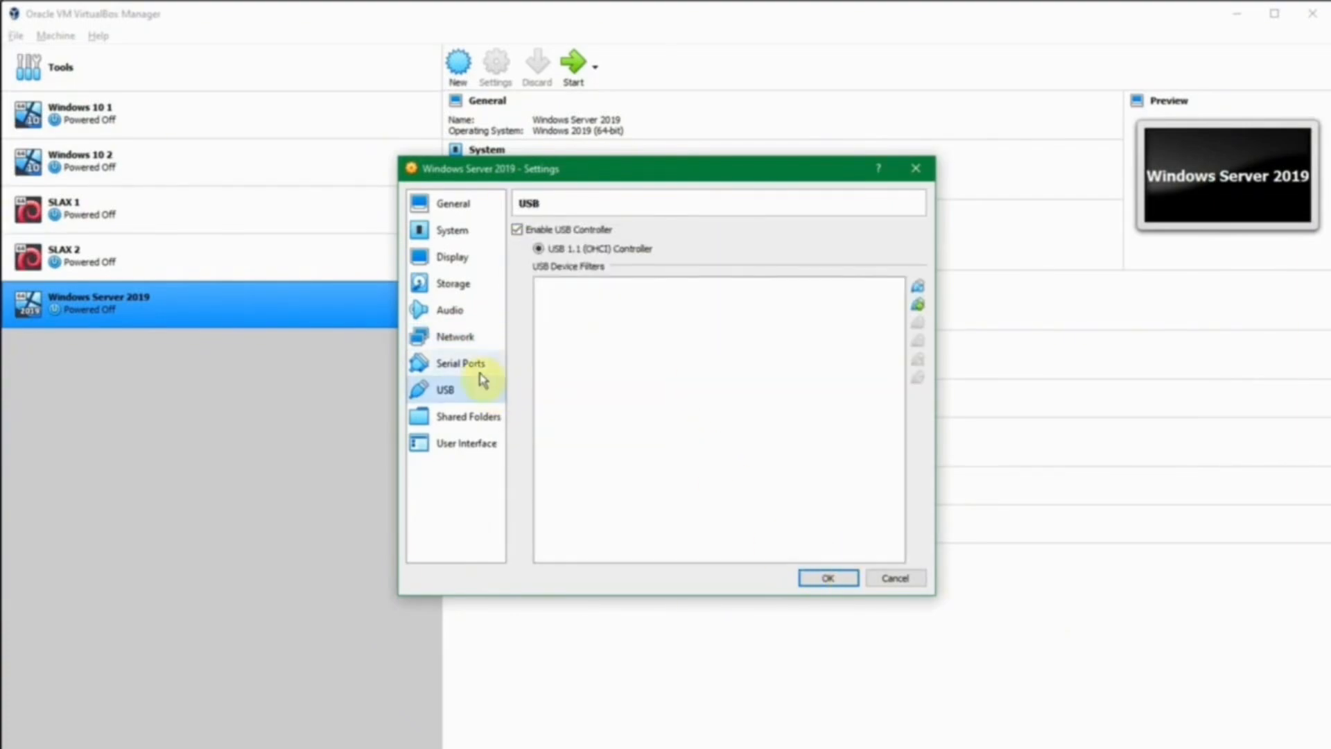
{"action": "left_click", "coordinate": [478, 368]}
{"action": "left_click", "coordinate": [469, 445]}
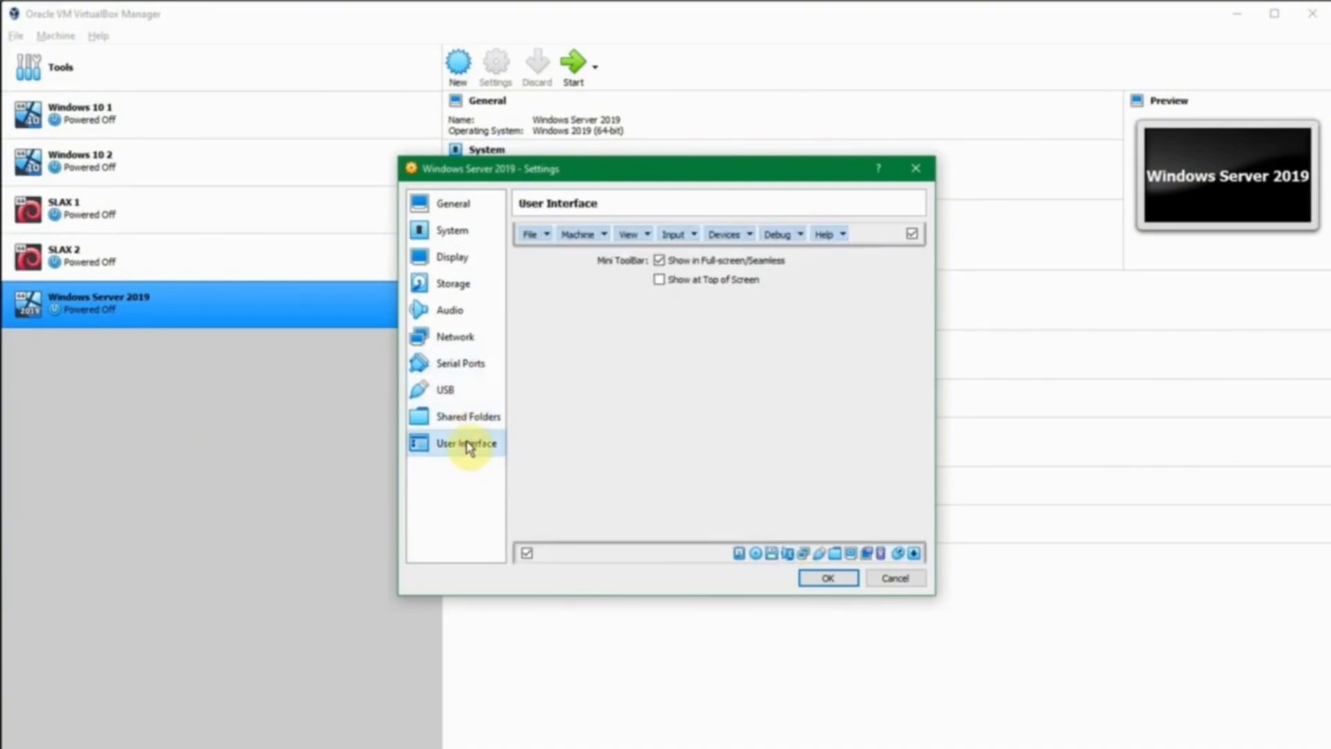
Save the settings, start the VM, and move its window toward the top-left.
{"action": "left_click", "coordinate": [827, 578]}
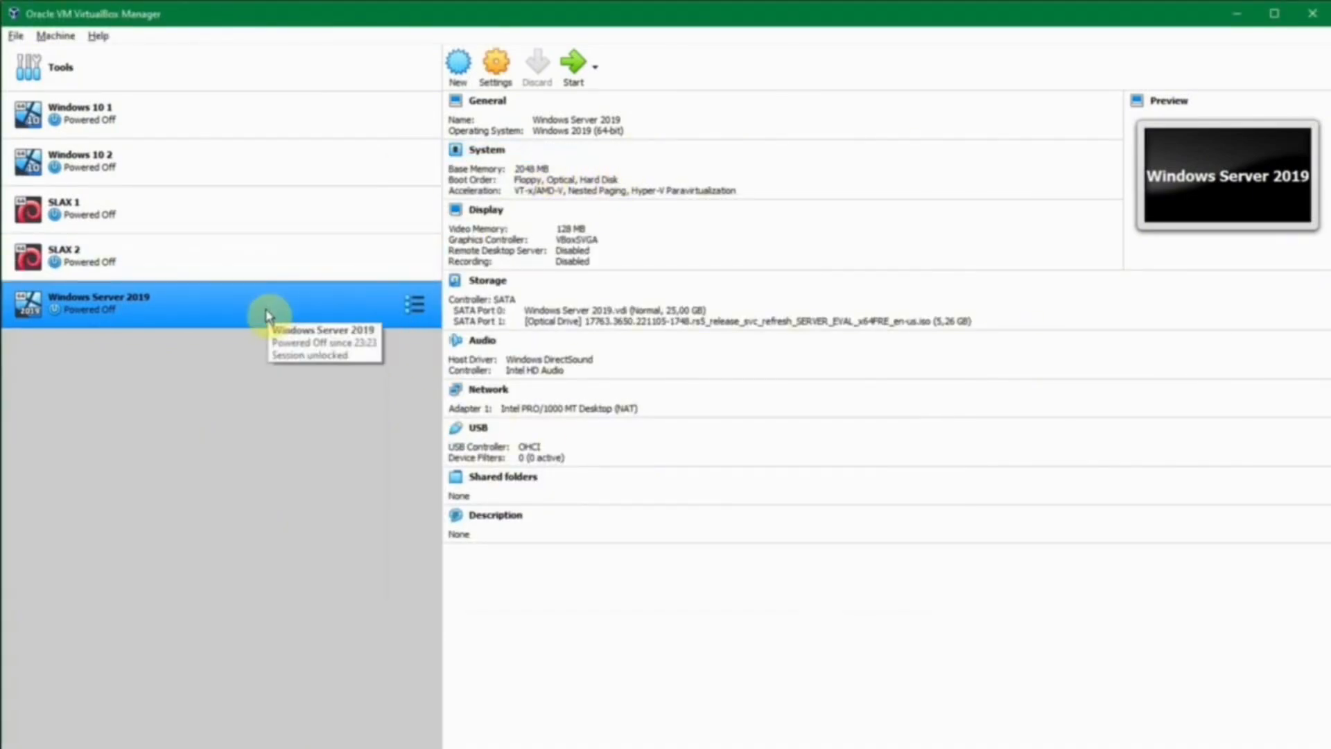
{"action": "left_click", "coordinate": [567, 69]}
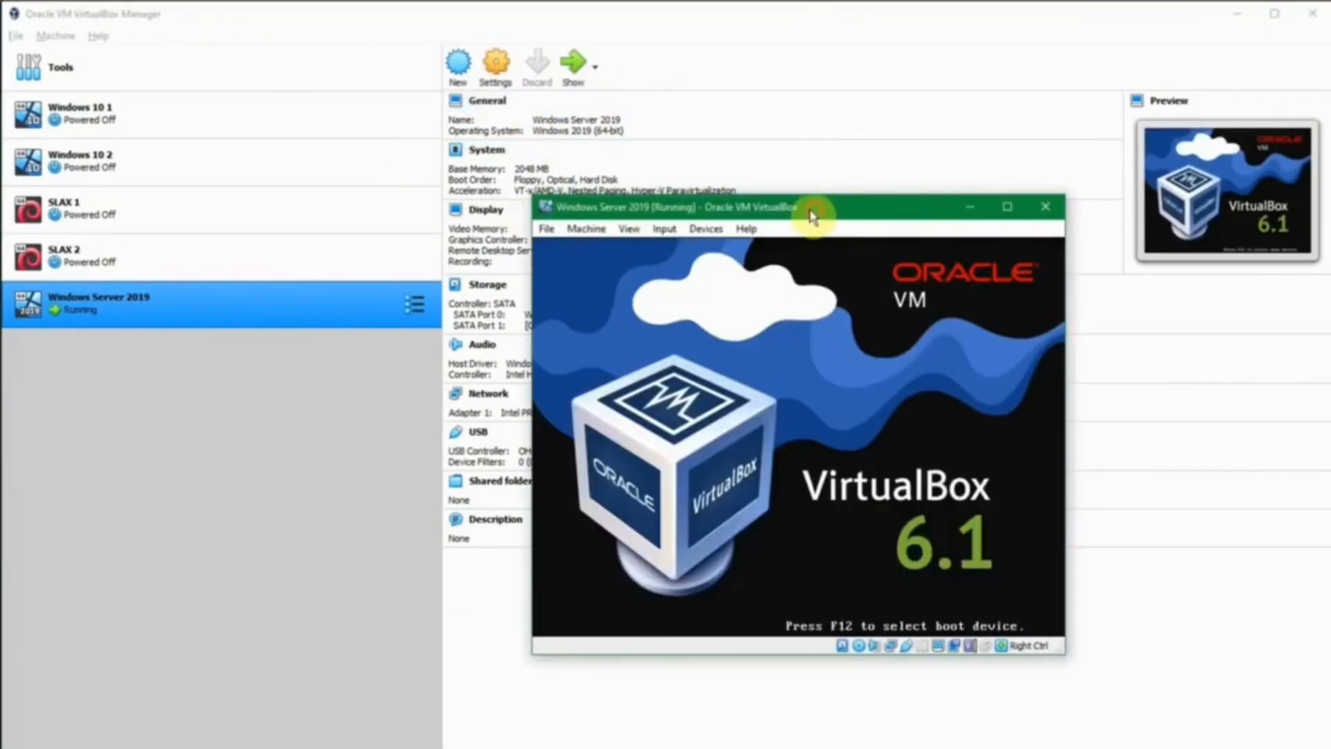
{"action": "left_click_drag", "start_coordinate": [812, 215], "coordinate": [321, 42]}
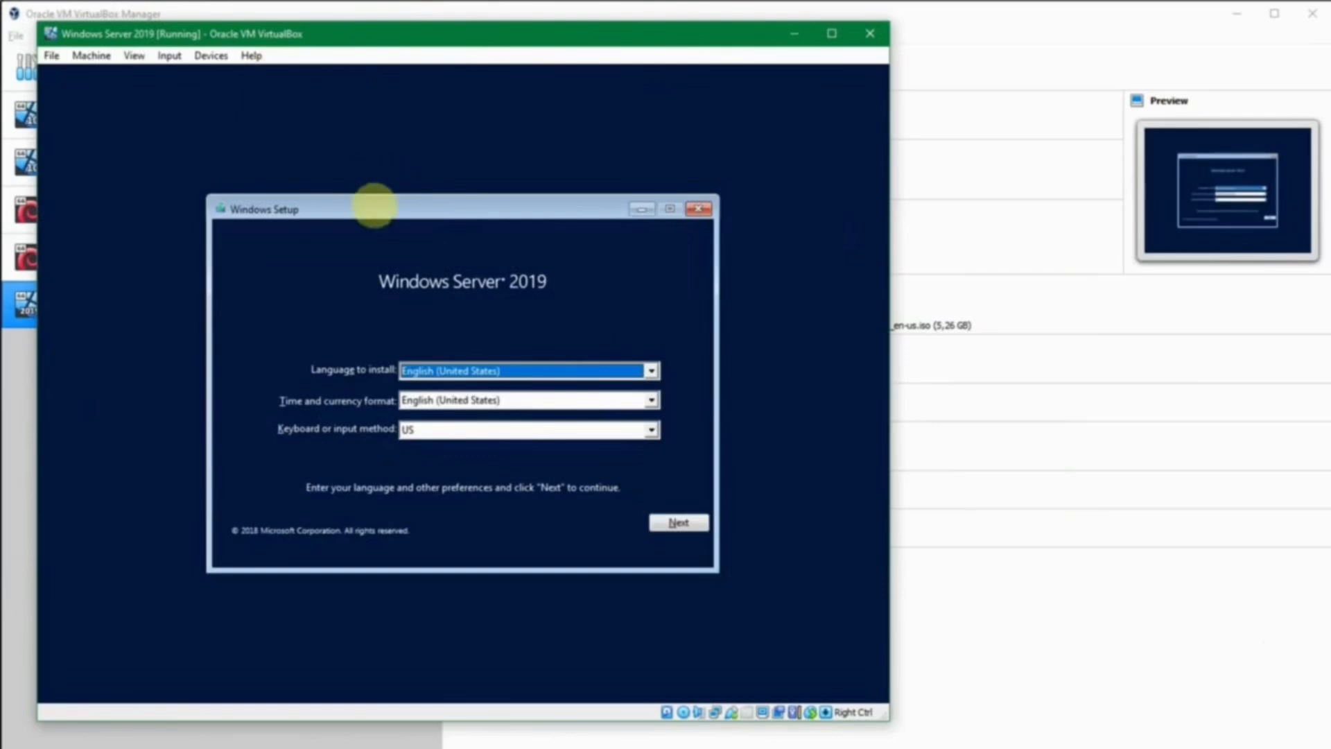
Toggle mouse integration from the VM's Input menu.
{"action": "left_click", "coordinate": [203, 57]}
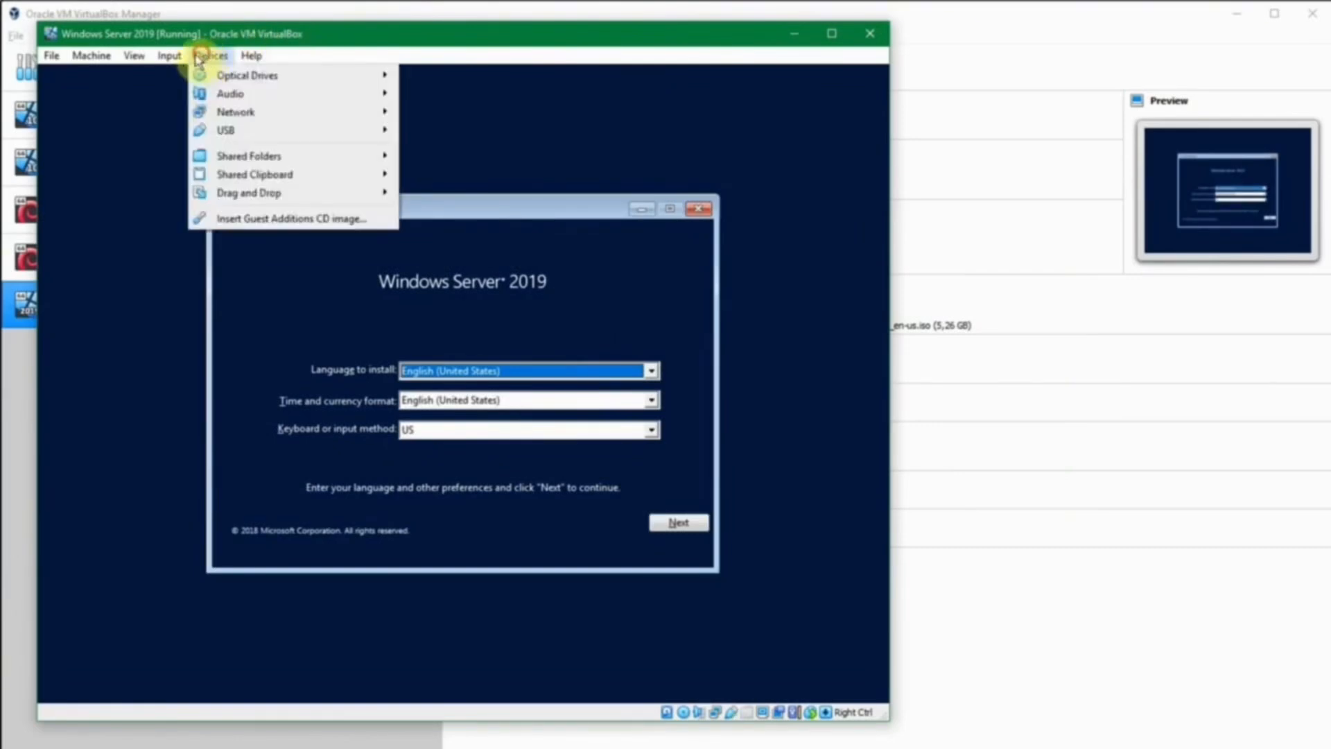
{"action": "mouse_move", "coordinate": [169, 55]}
{"action": "left_click", "coordinate": [184, 99]}
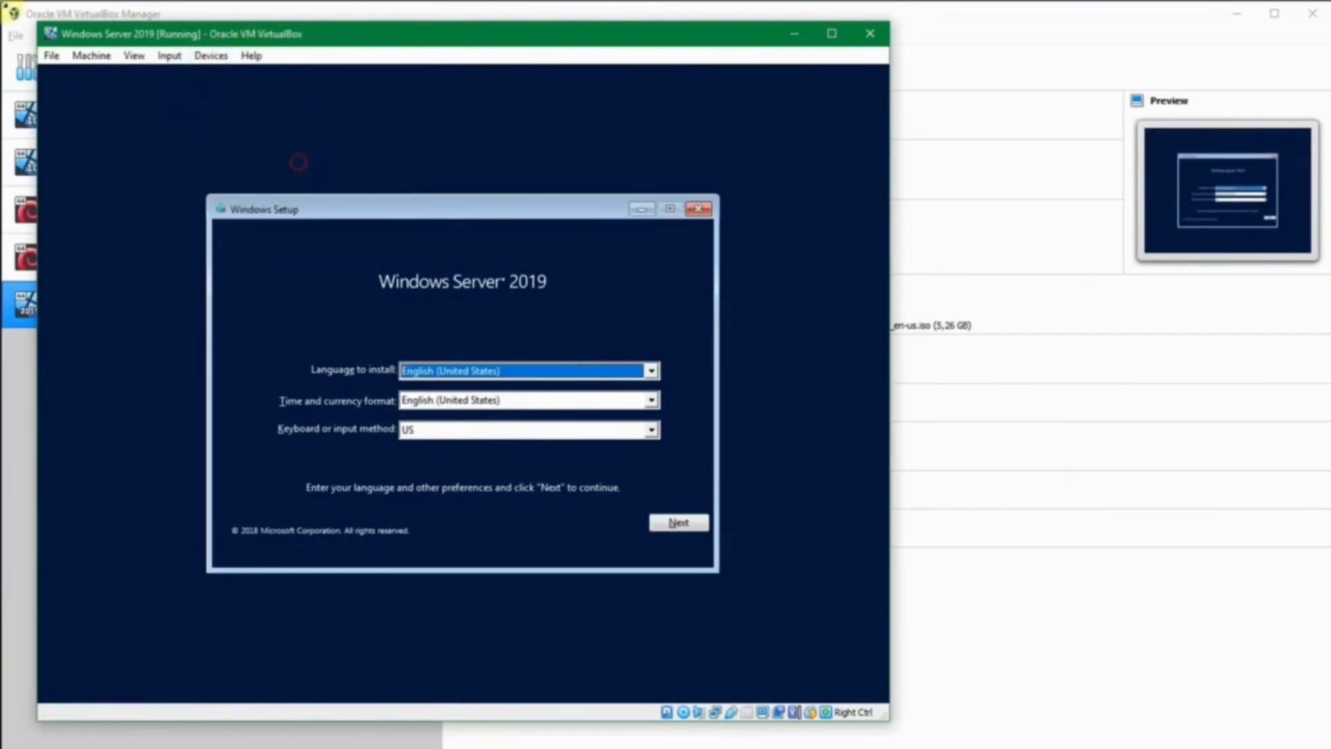
{"action": "left_click", "coordinate": [199, 54]}
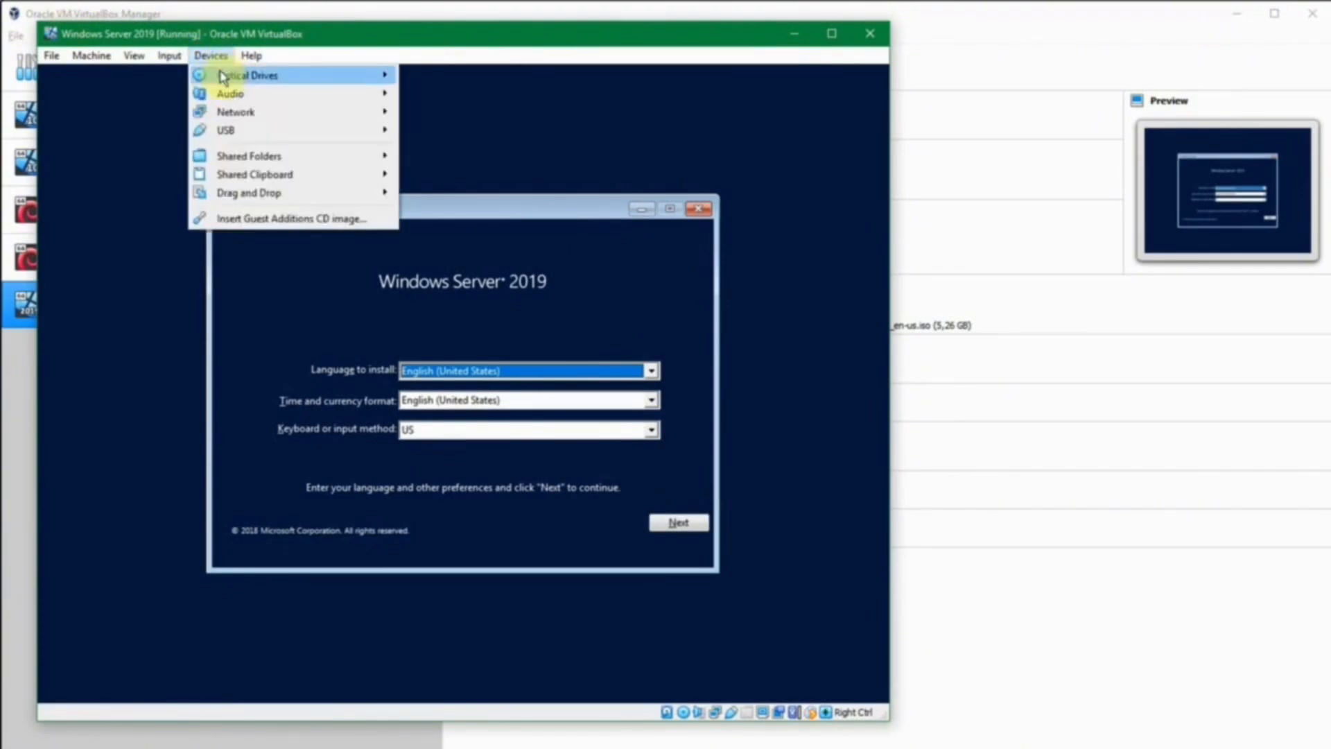
{"action": "mouse_move", "coordinate": [247, 131]}
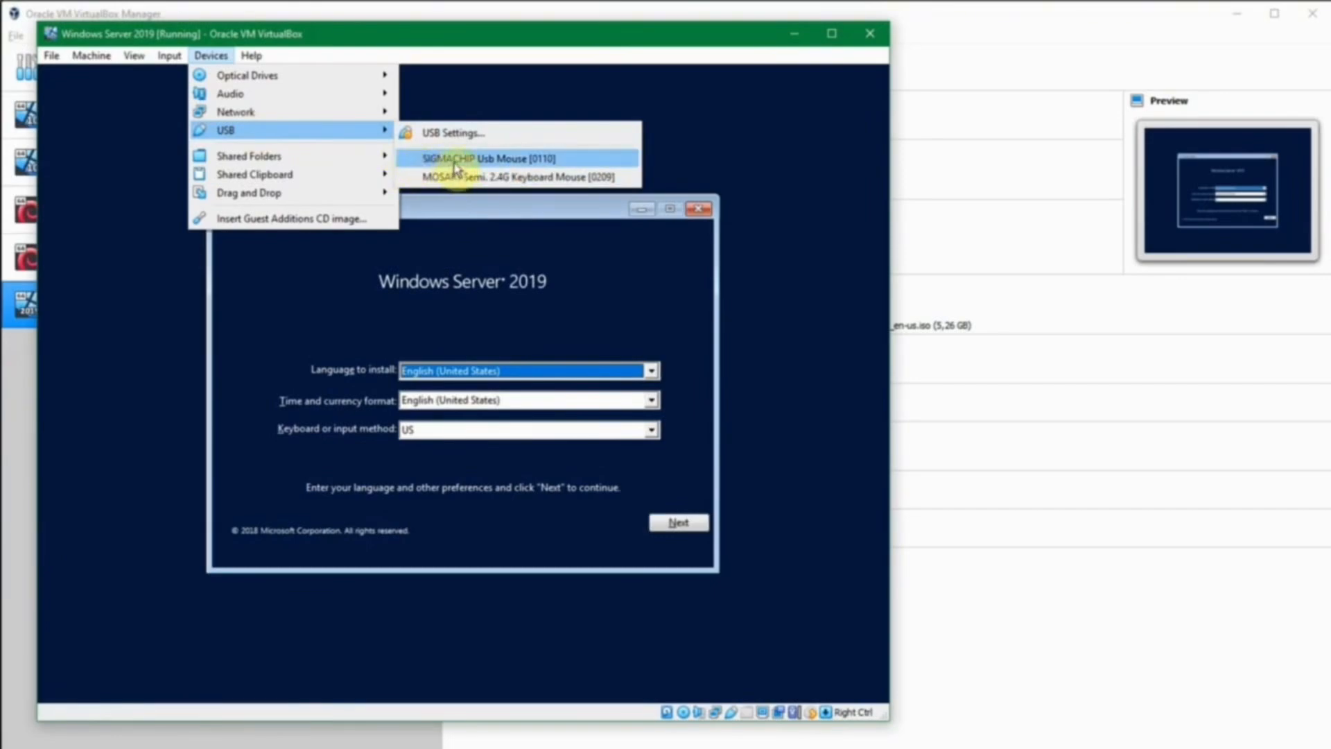
{"action": "left_click", "coordinate": [289, 25]}
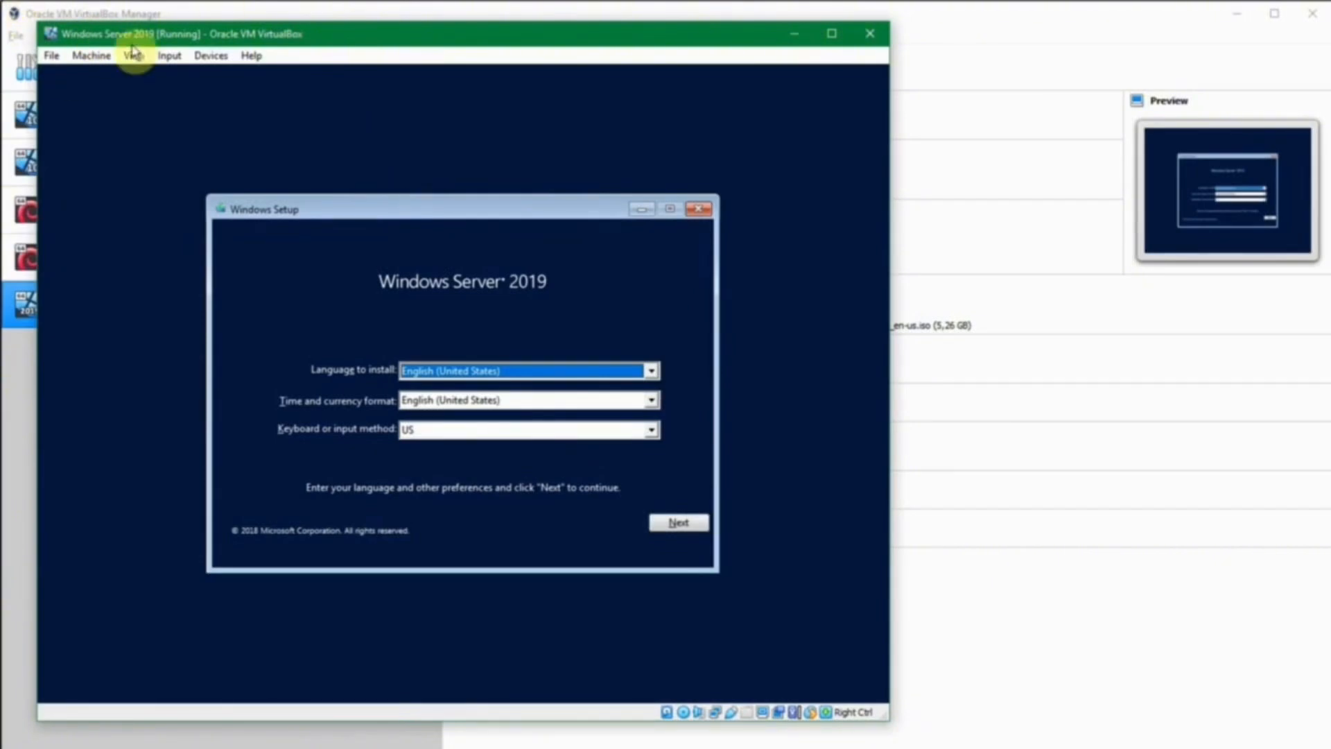
{"action": "left_click", "coordinate": [169, 55]}
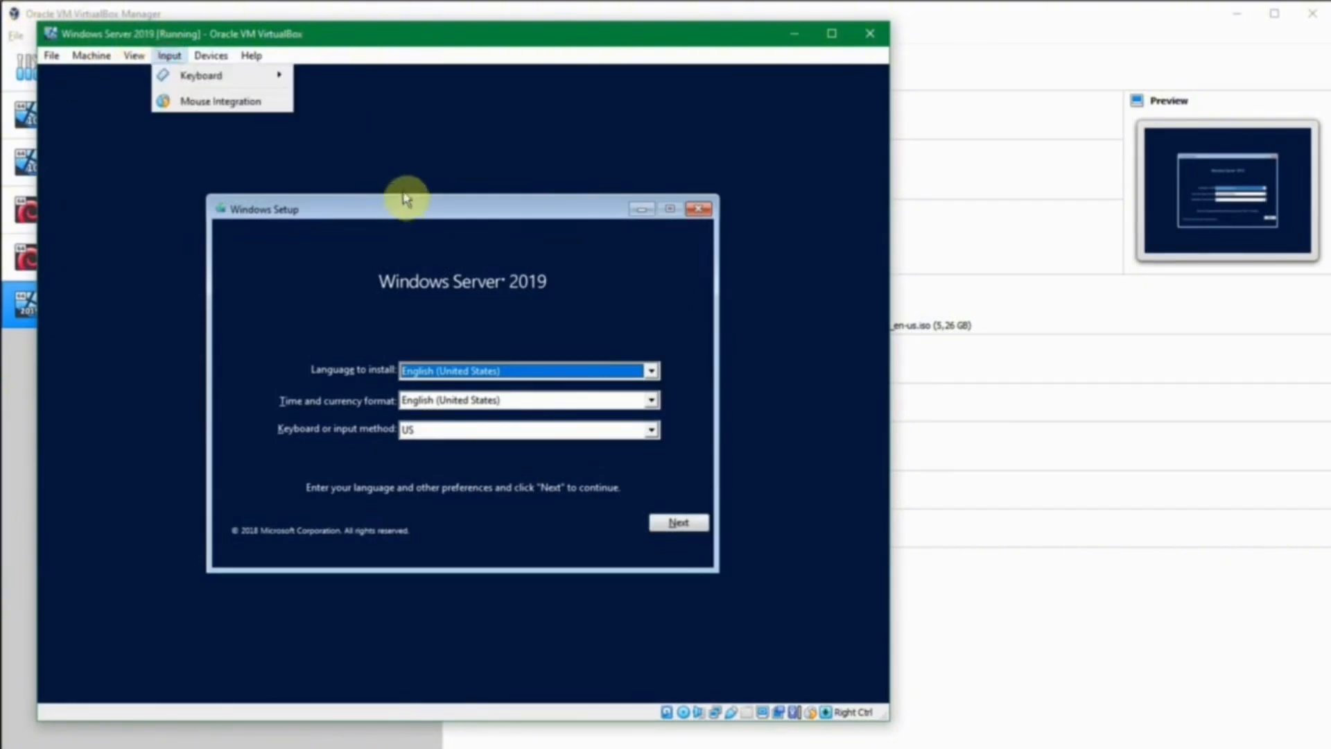
{"action": "left_click", "coordinate": [179, 60]}
{"action": "left_click", "coordinate": [182, 60]}
{"action": "left_click", "coordinate": [185, 100]}
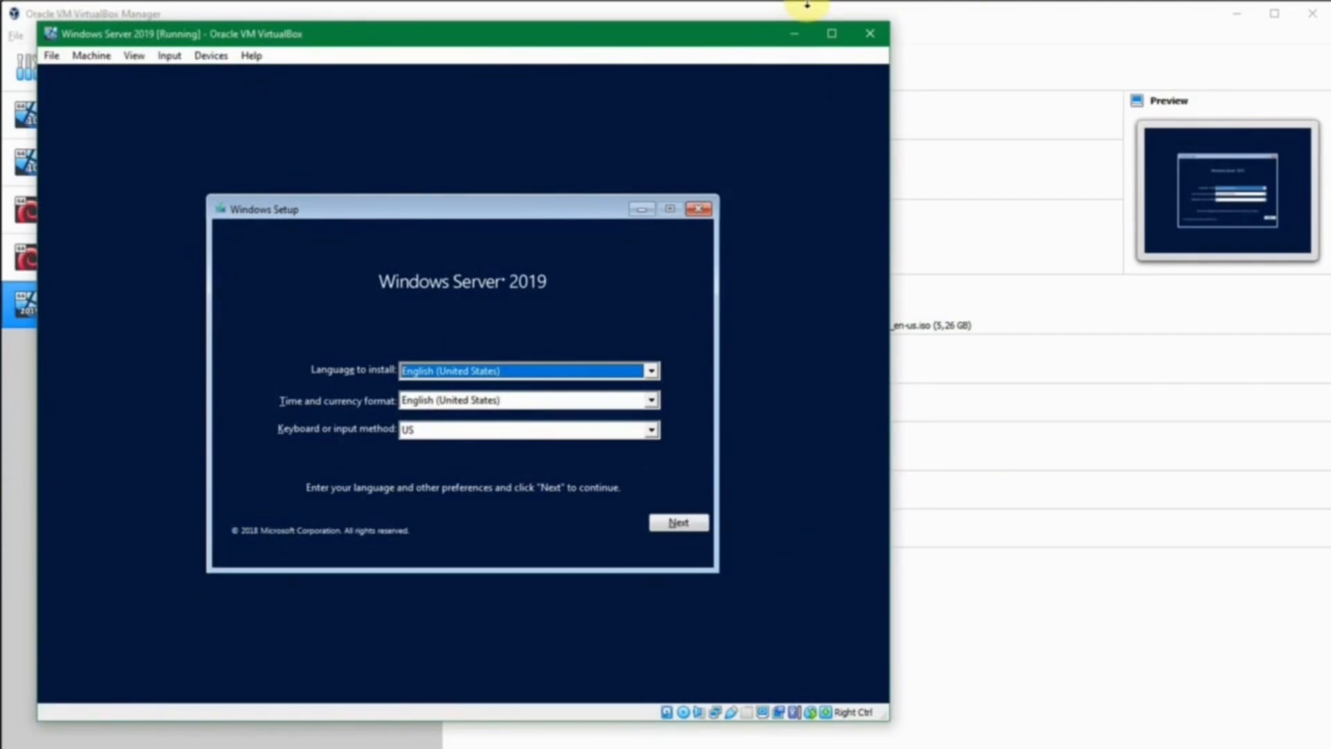
Keep the English (United States) language defaults and choose Install now.
{"action": "key", "text": "Tab"}
{"action": "key", "text": "Tab"}
{"action": "key", "text": "Tab"}
{"action": "key", "text": "Tab"}
{"action": "key", "text": "Tab"}
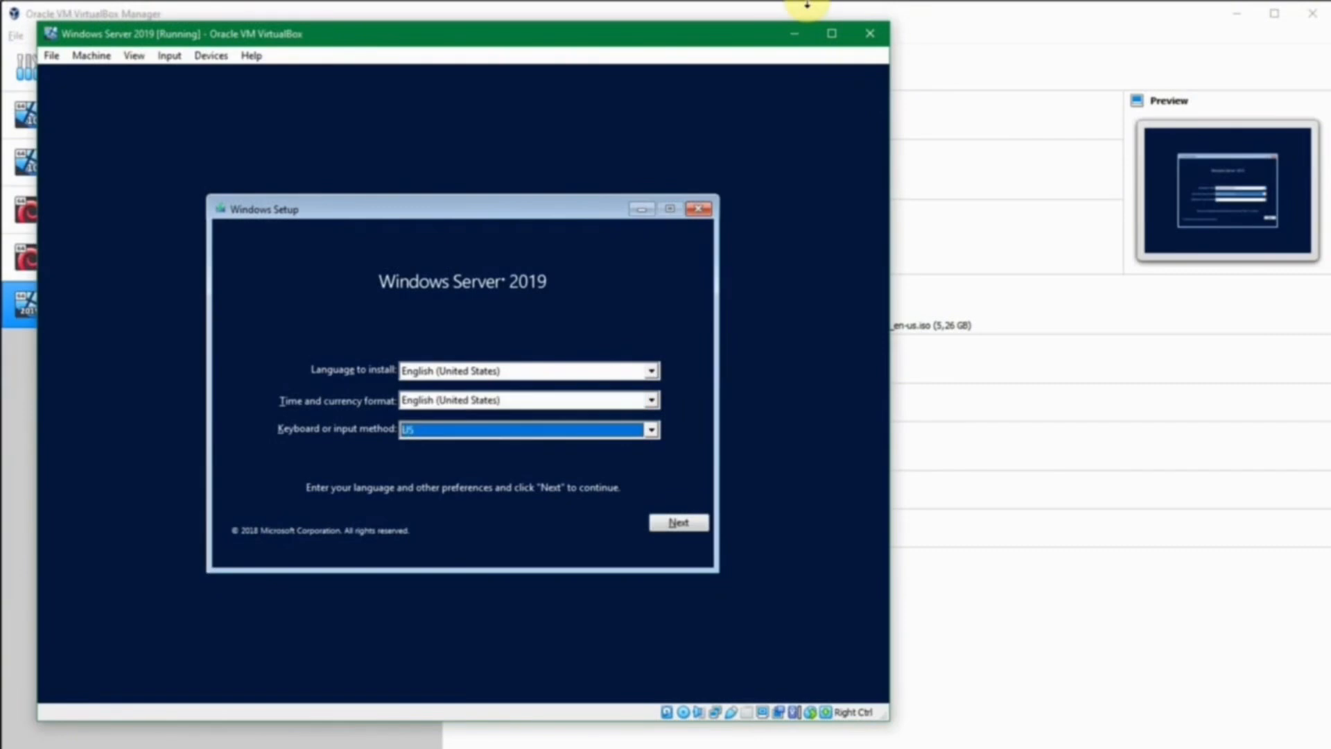
{"action": "key", "text": "Tab"}
{"action": "key", "text": "Tab"}
{"action": "key", "text": "Return"}
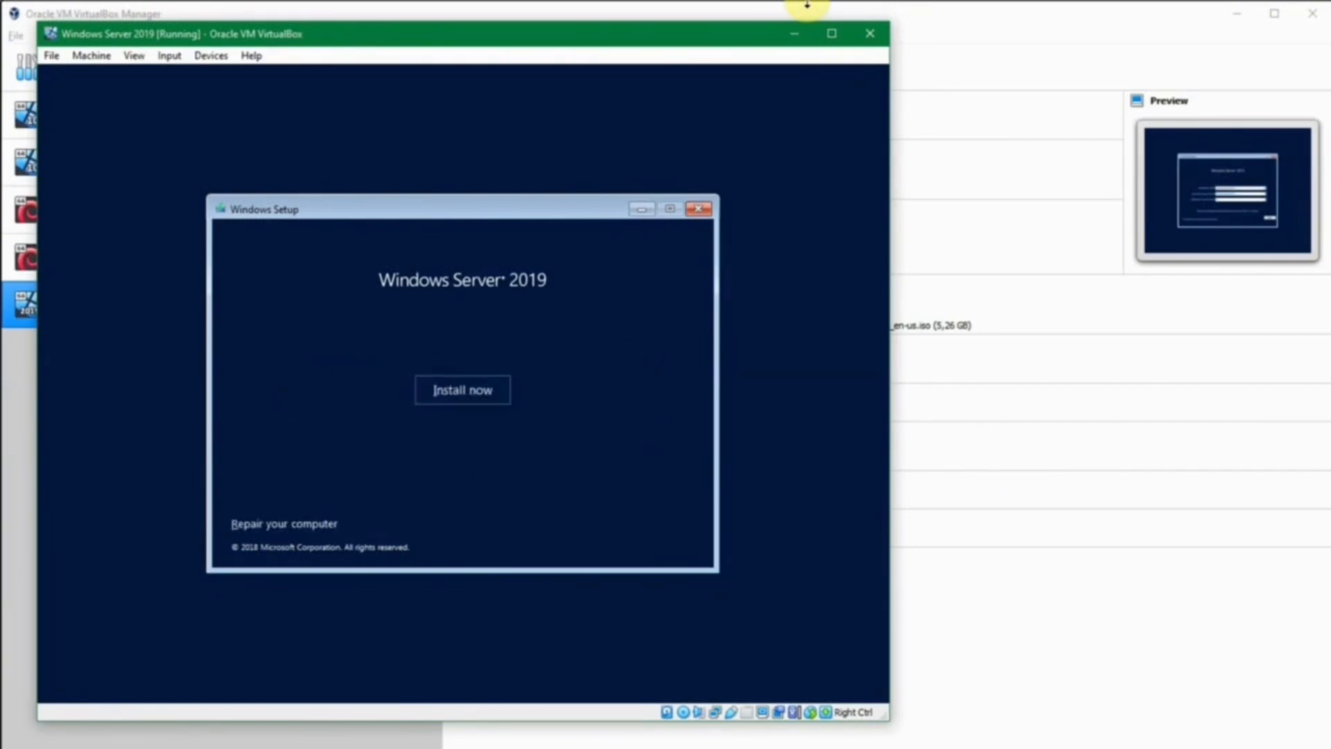
{"action": "key", "text": "Return"}
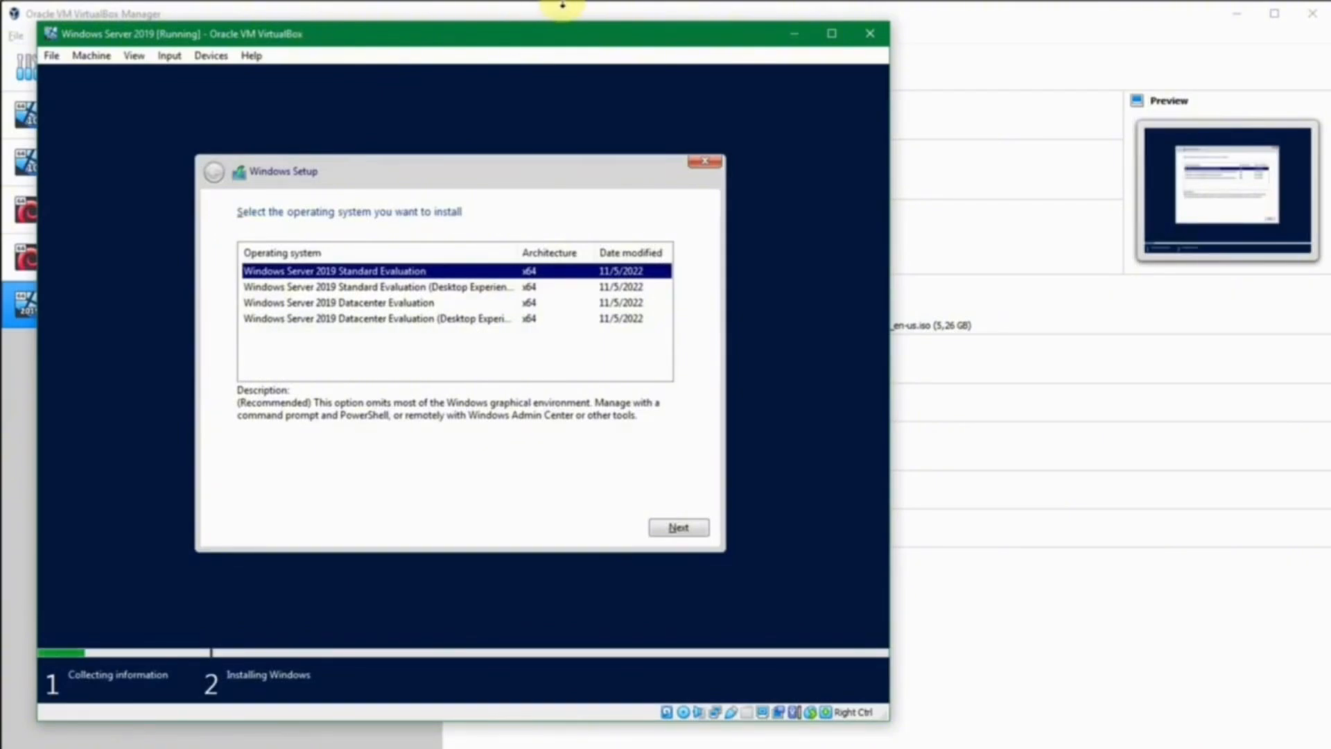
Select the Datacenter Evaluation (Desktop Experience) edition and tick I accept the license terms.
{"action": "key", "text": "Down"}
{"action": "key", "text": "Down"}
{"action": "key", "text": "Down"}
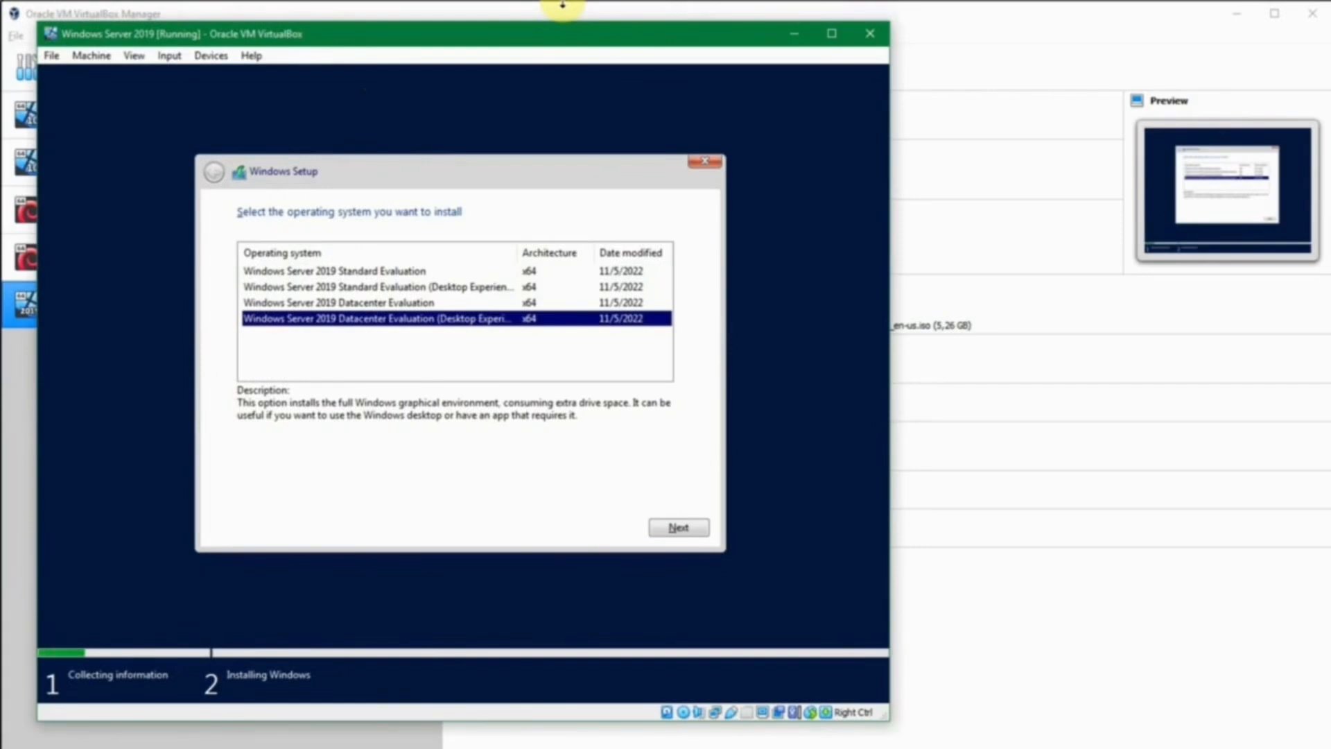
{"action": "key", "text": "Up"}
{"action": "key", "text": "Up"}
{"action": "key", "text": "Up"}
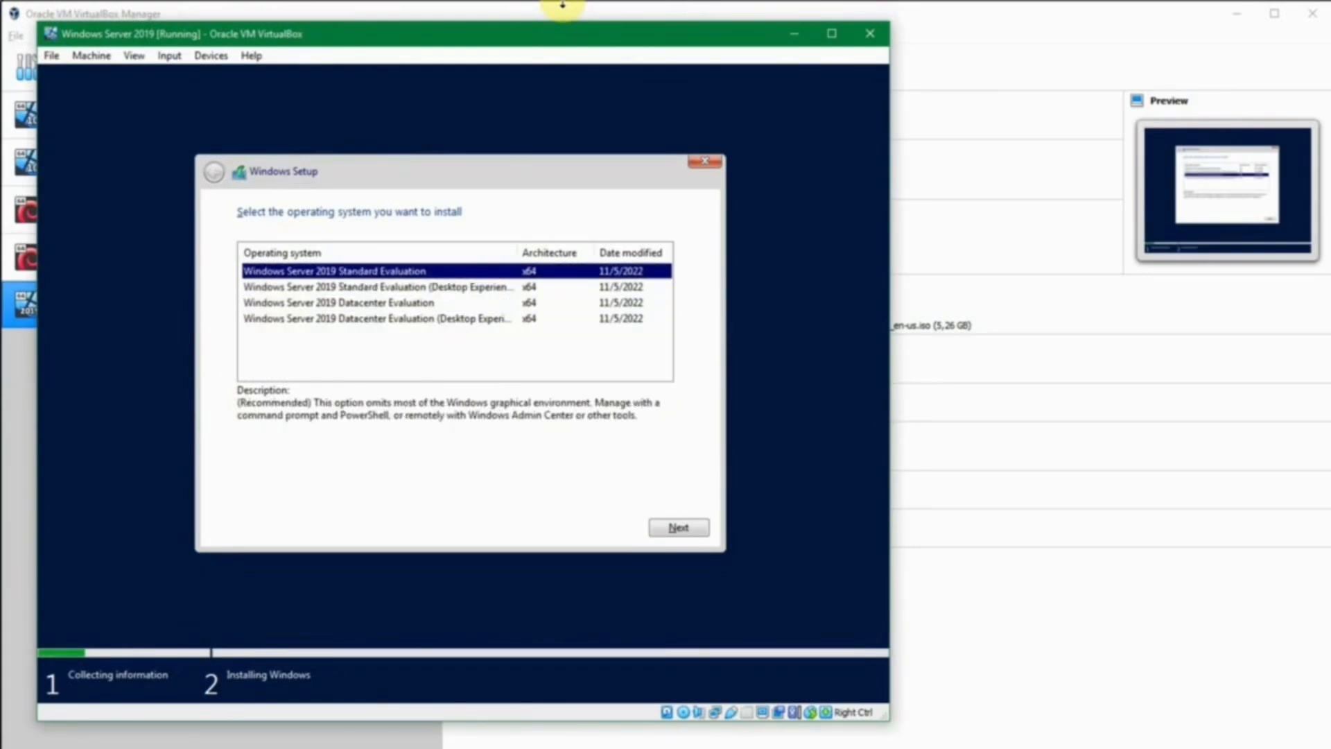
{"action": "key", "text": "Down"}
{"action": "key", "text": "Down"}
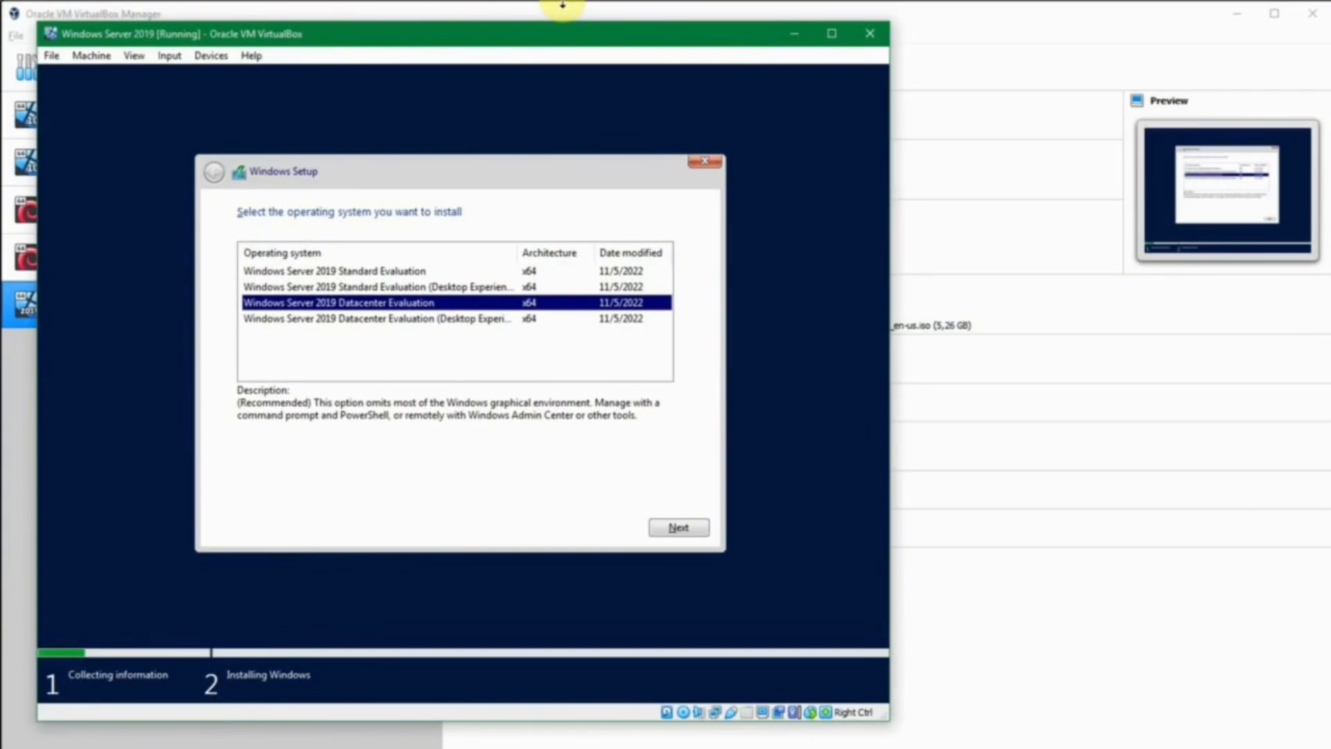
{"action": "key", "text": "Down"}
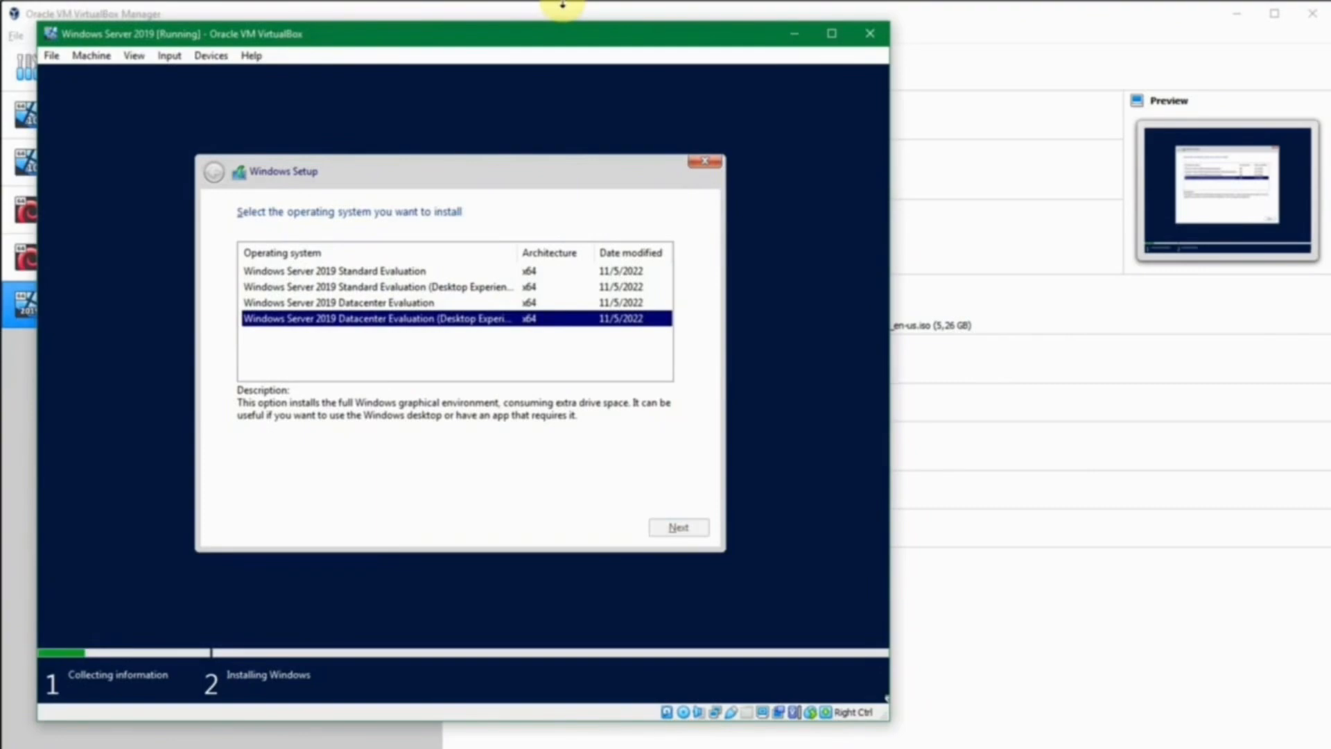
{"action": "key", "text": "Return"}
{"action": "key", "text": "space"}
{"action": "key", "text": "Tab"}
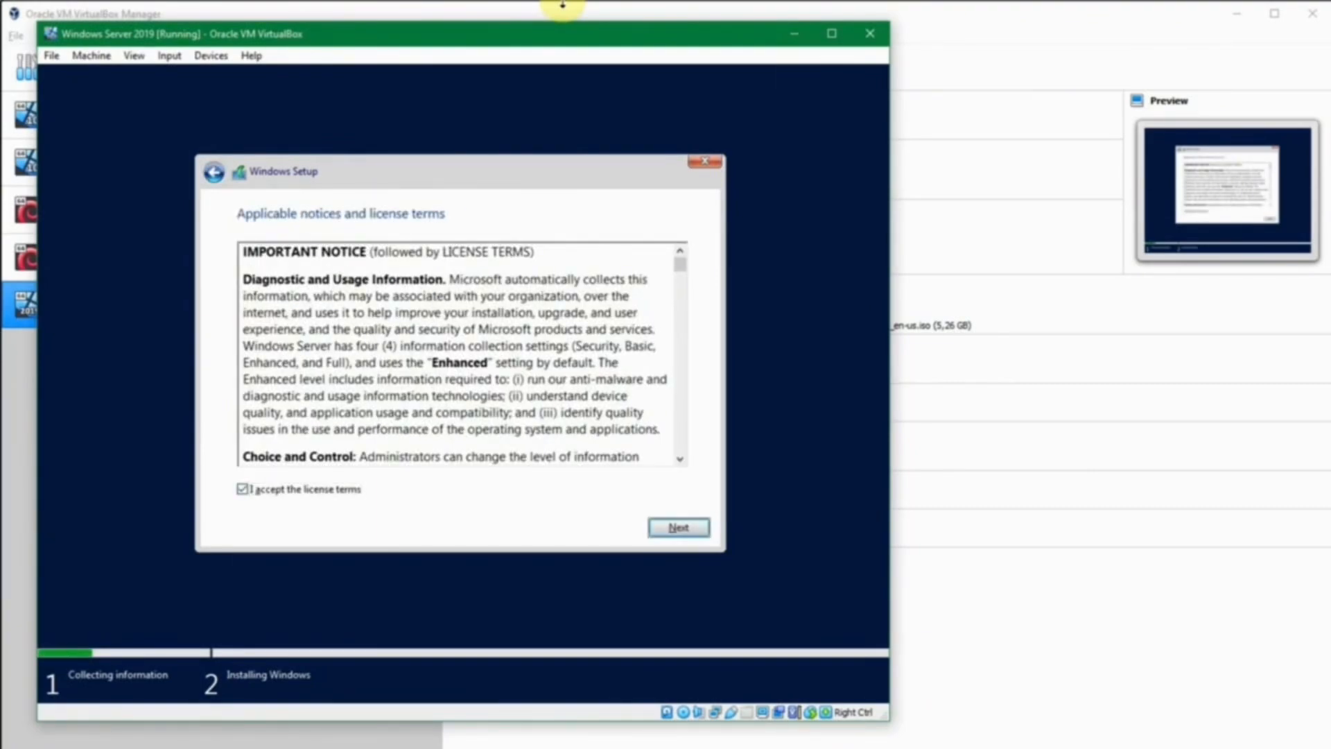
Continue past the license and choose Custom: Install Windows only (advanced).
{"action": "key", "text": "Return"}
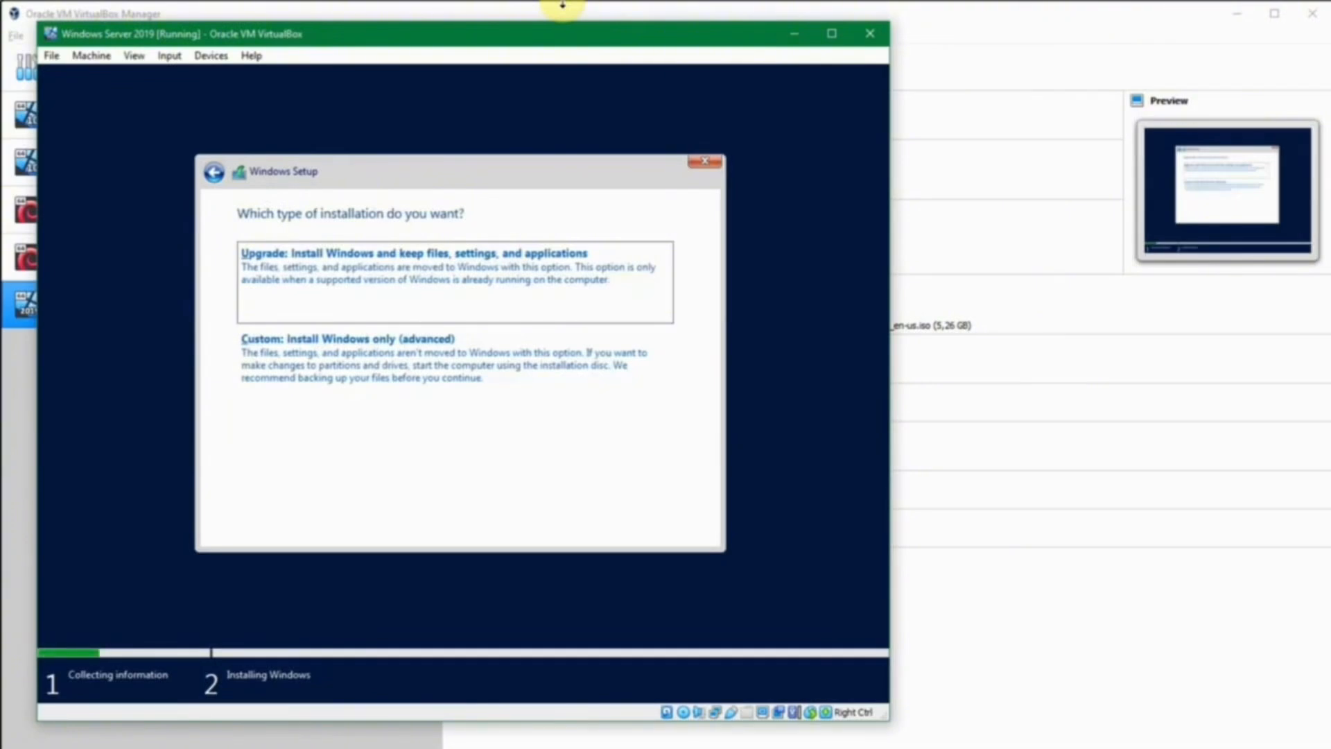
{"action": "key", "text": "Tab"}
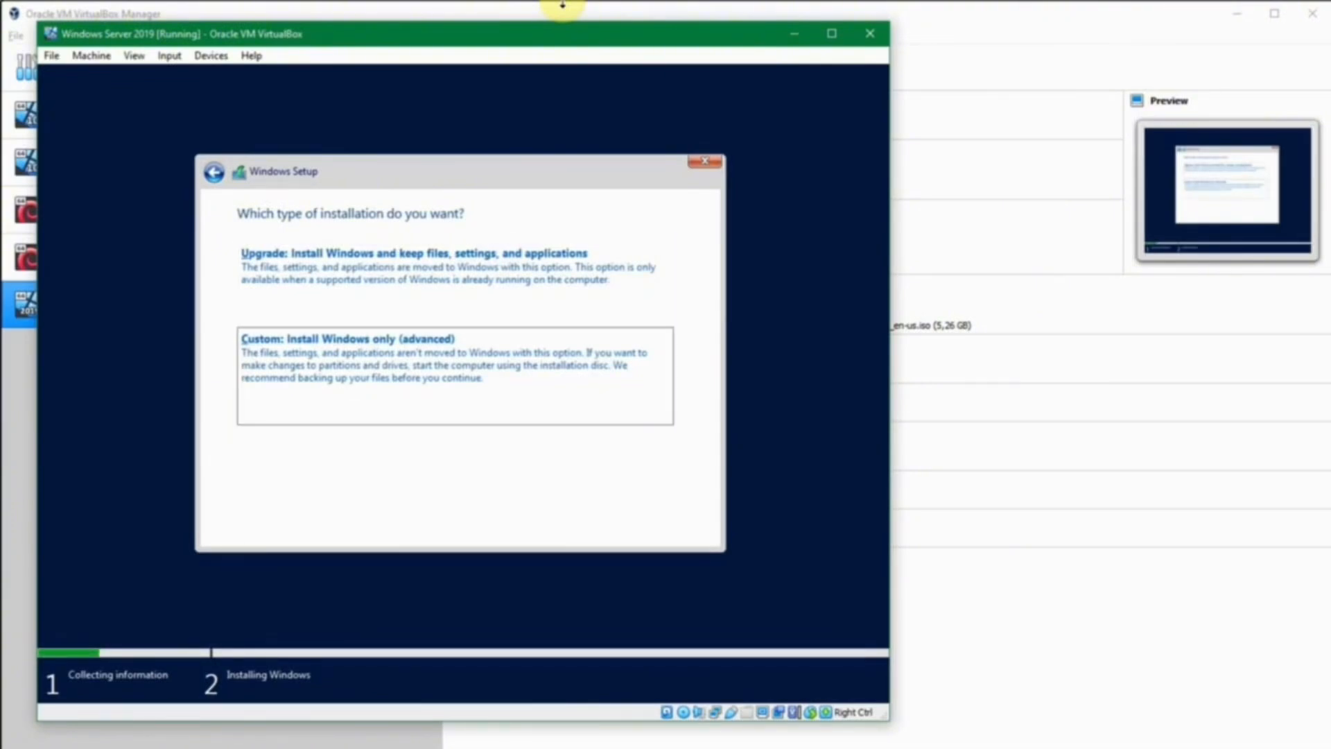
{"action": "key", "text": "Return"}
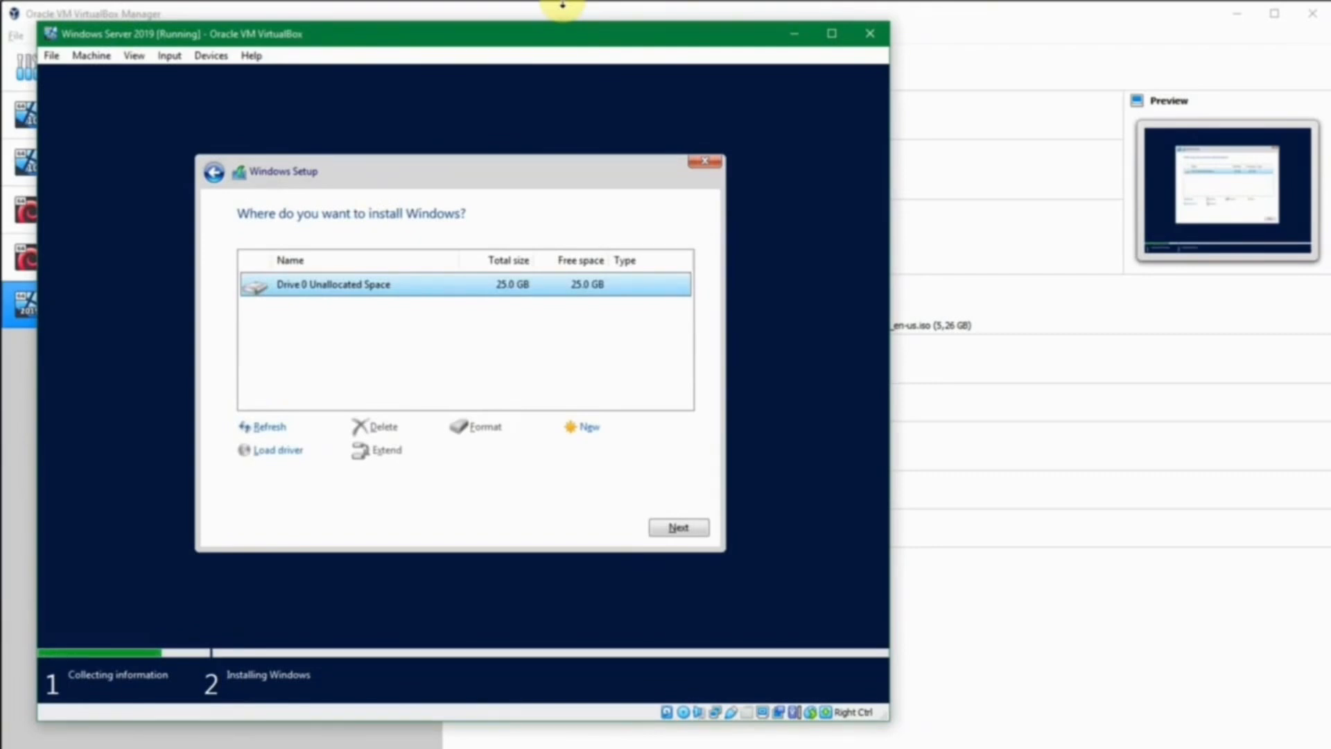
Create a 25600 MB partition on Drive 0, accept the extra system partitions, and start installing.
{"action": "key", "text": "Tab"}
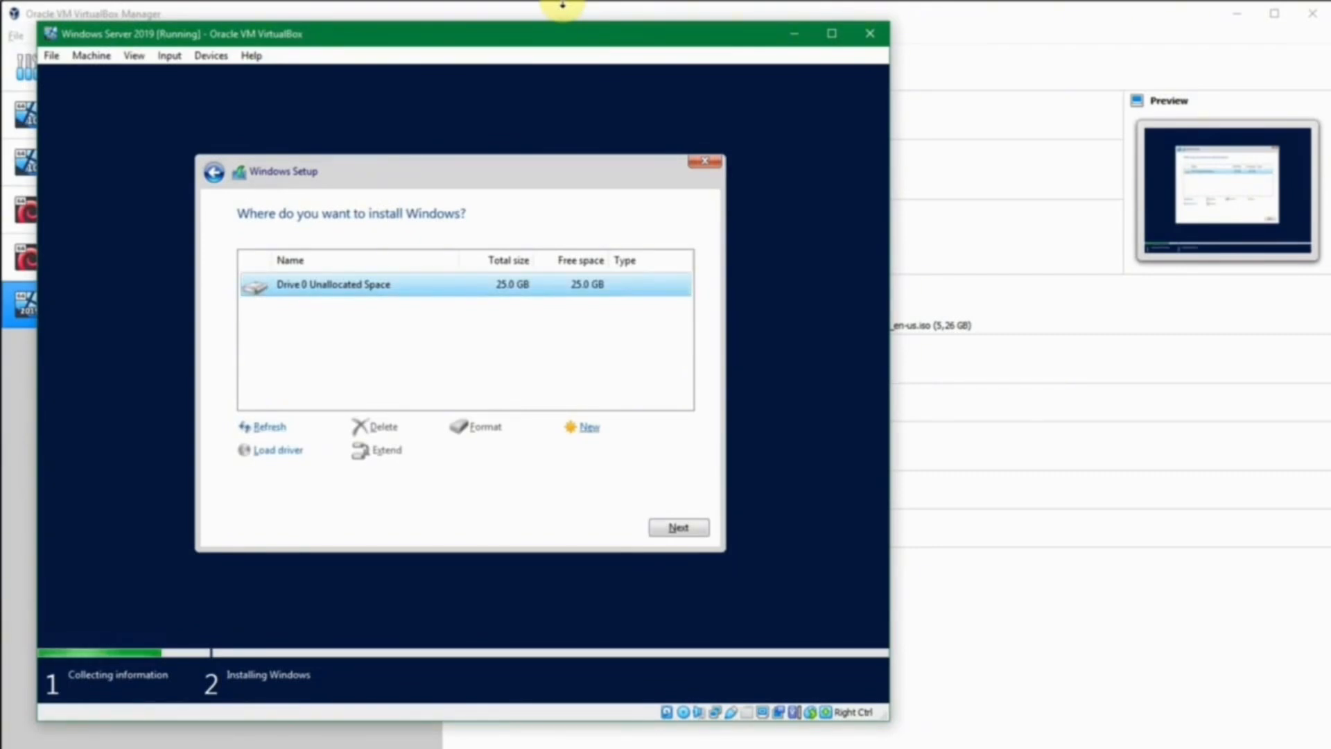
{"action": "key", "text": "Return"}
{"action": "key", "text": "Tab"}
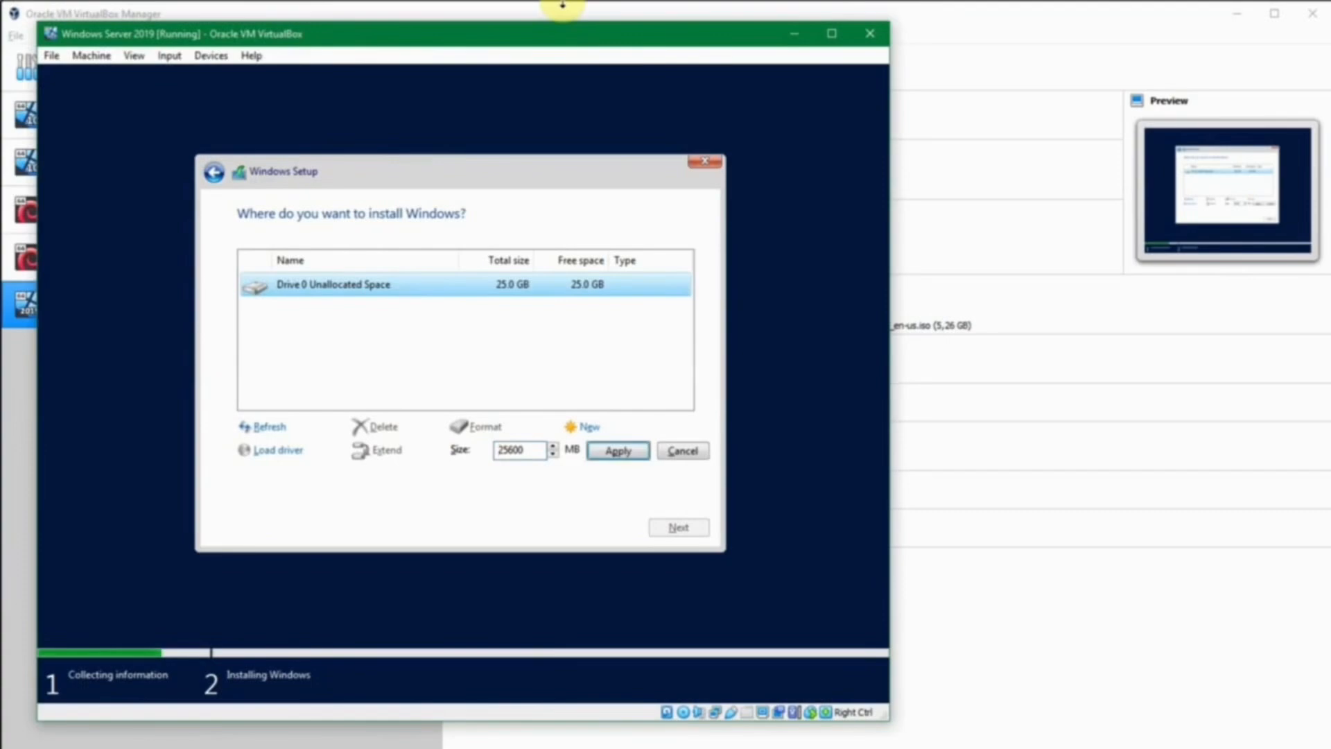
{"action": "key", "text": "Return"}
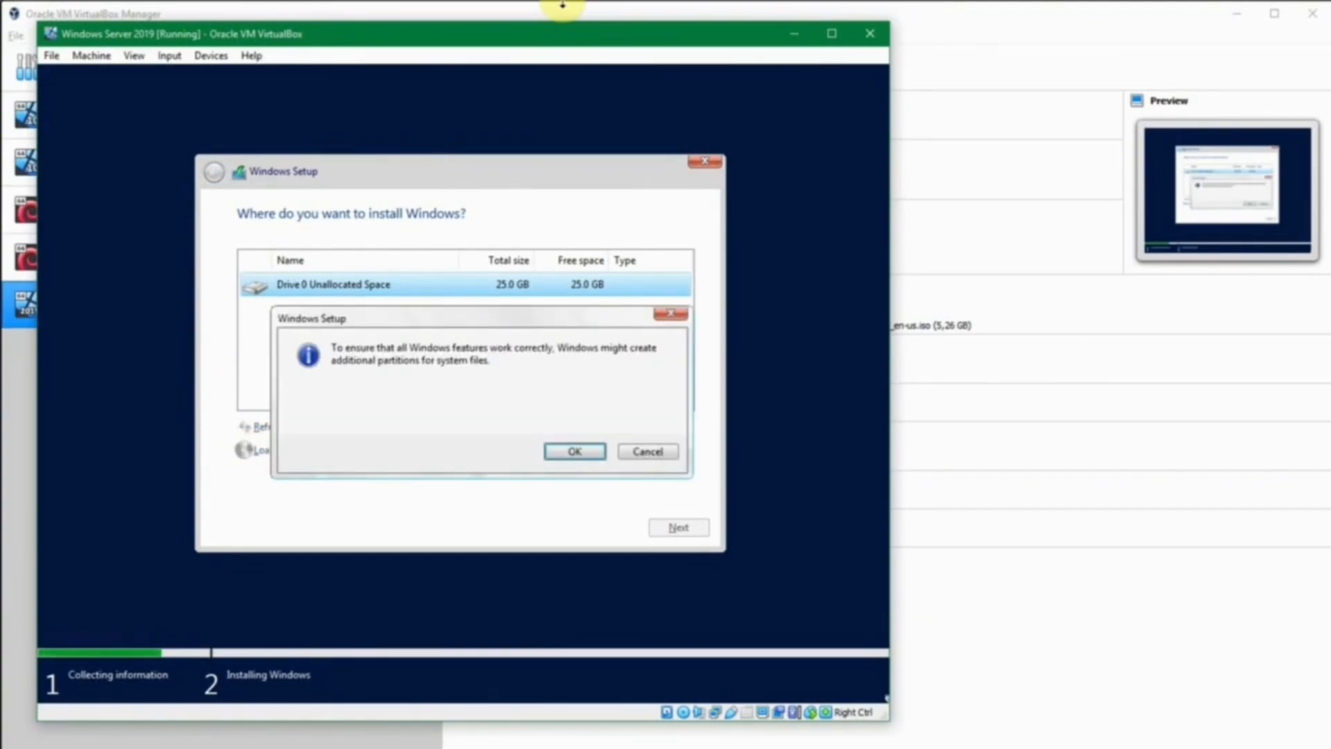
{"action": "key", "text": "Return"}
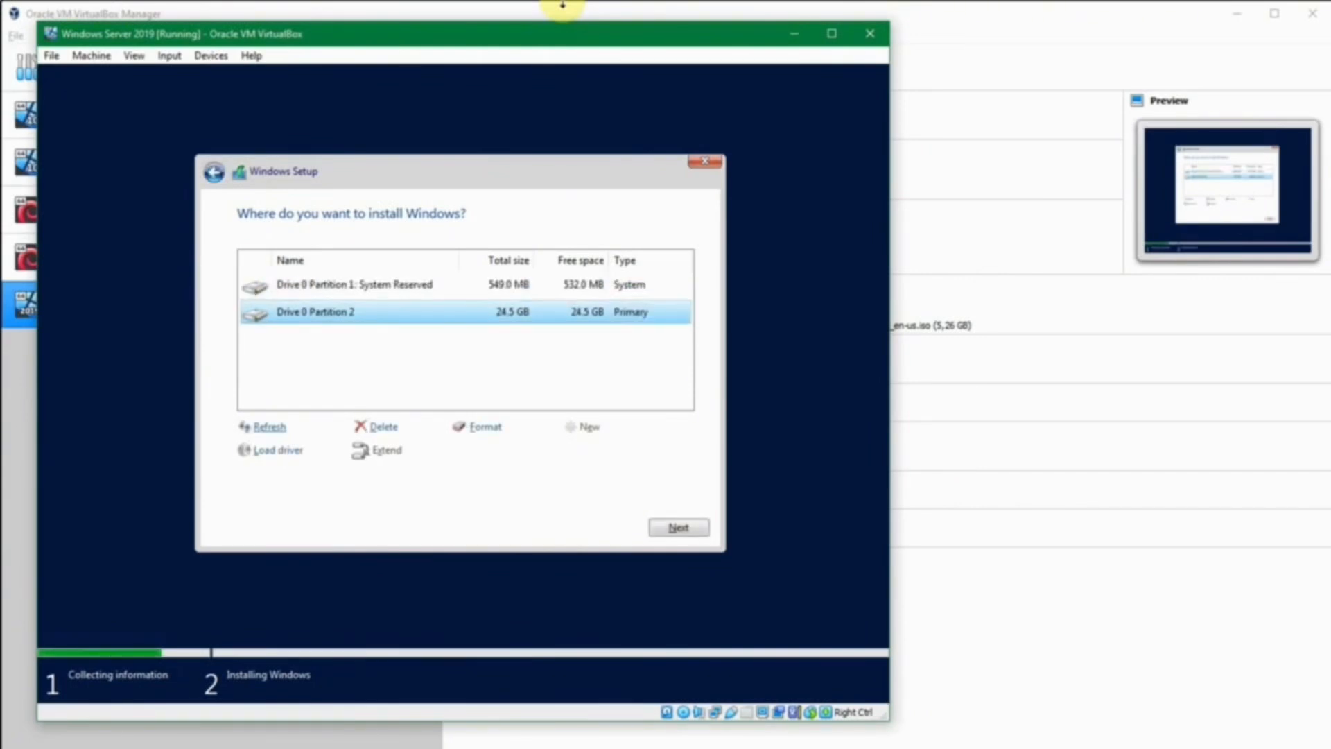
{"action": "key", "text": "Return"}
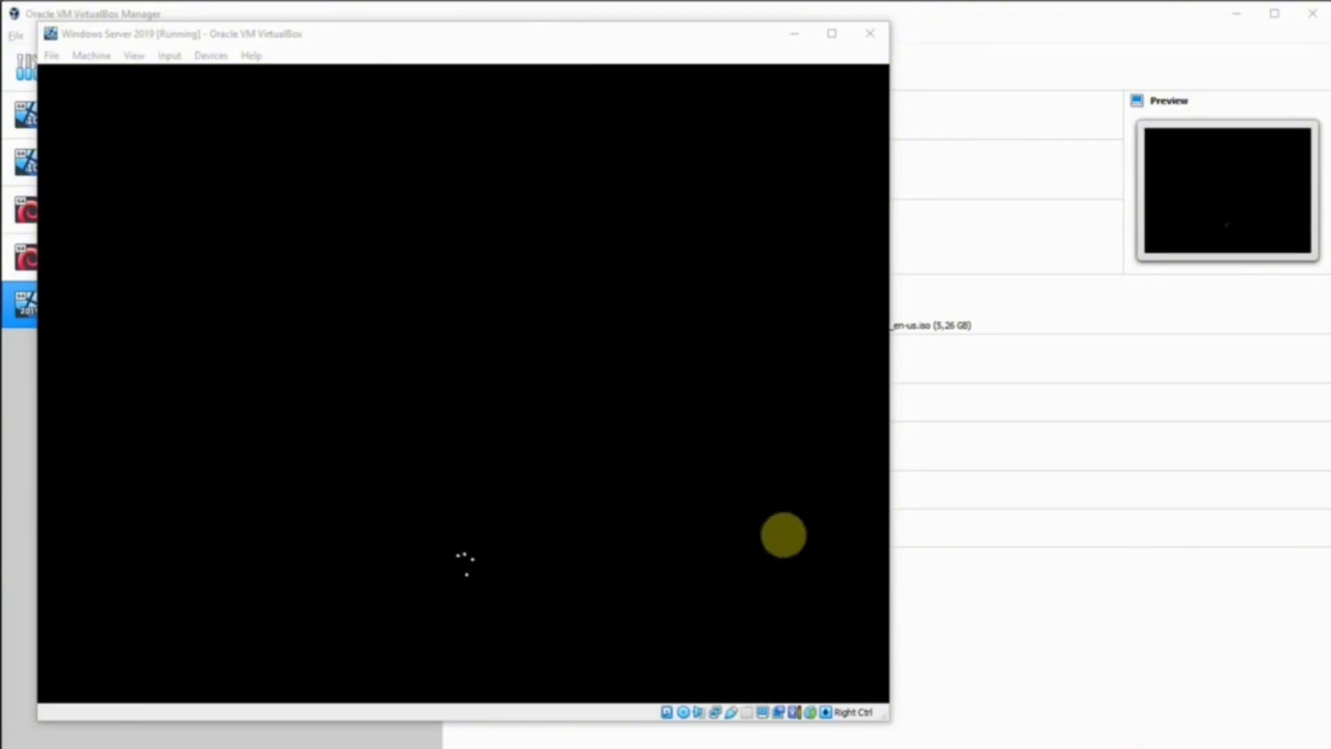
Focus the VM window and wait for Windows to install and restart to Customize settings.
{"action": "left_click", "coordinate": [783, 535]}
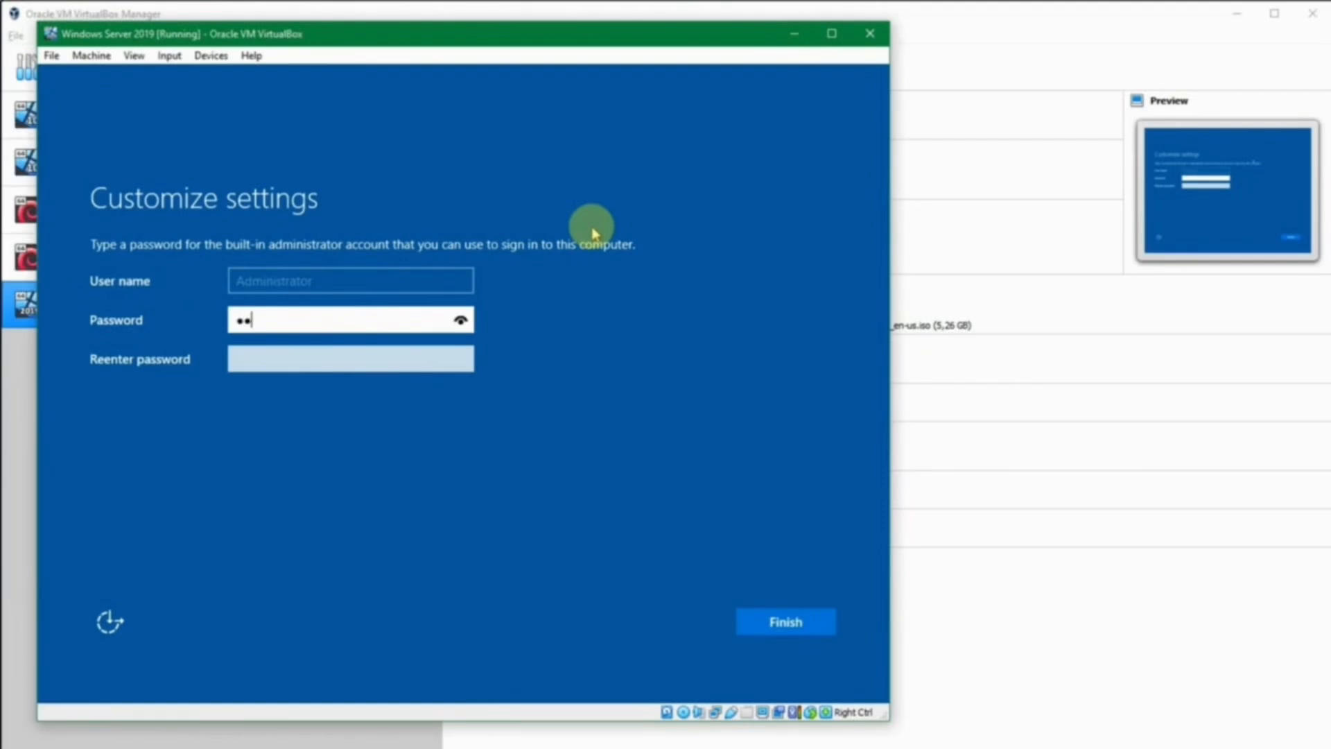
Re-enter the Administrator password, reveal it to verify, and finish setup.
{"action": "key", "text": "Tab"}
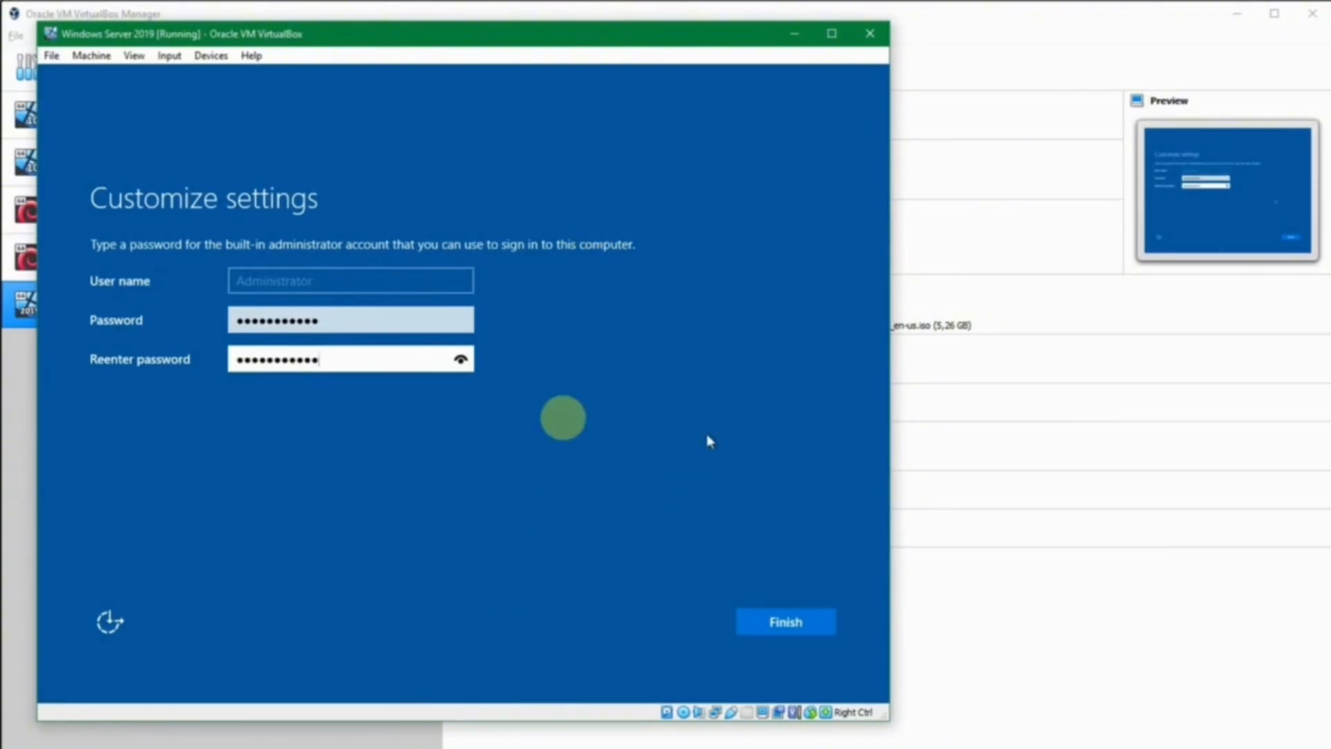
{"action": "left_click", "coordinate": [459, 360]}
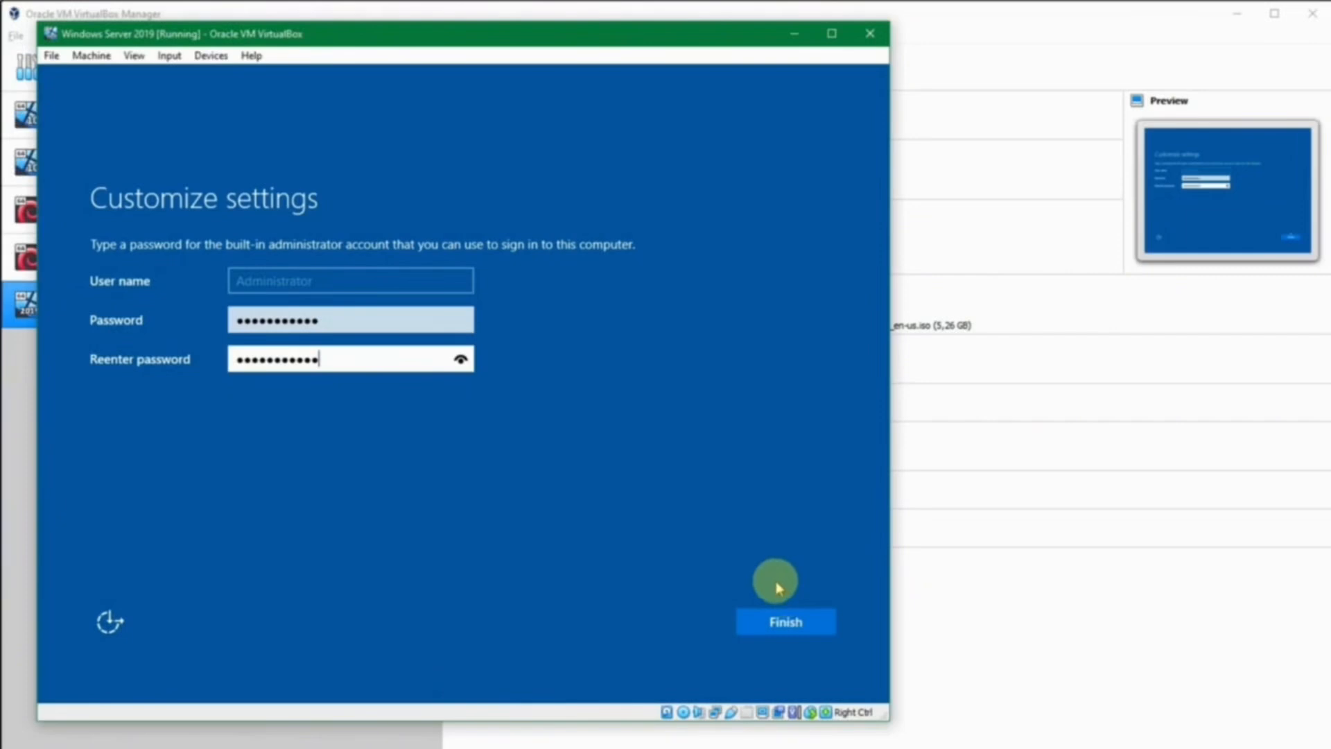
{"action": "left_click", "coordinate": [782, 626]}
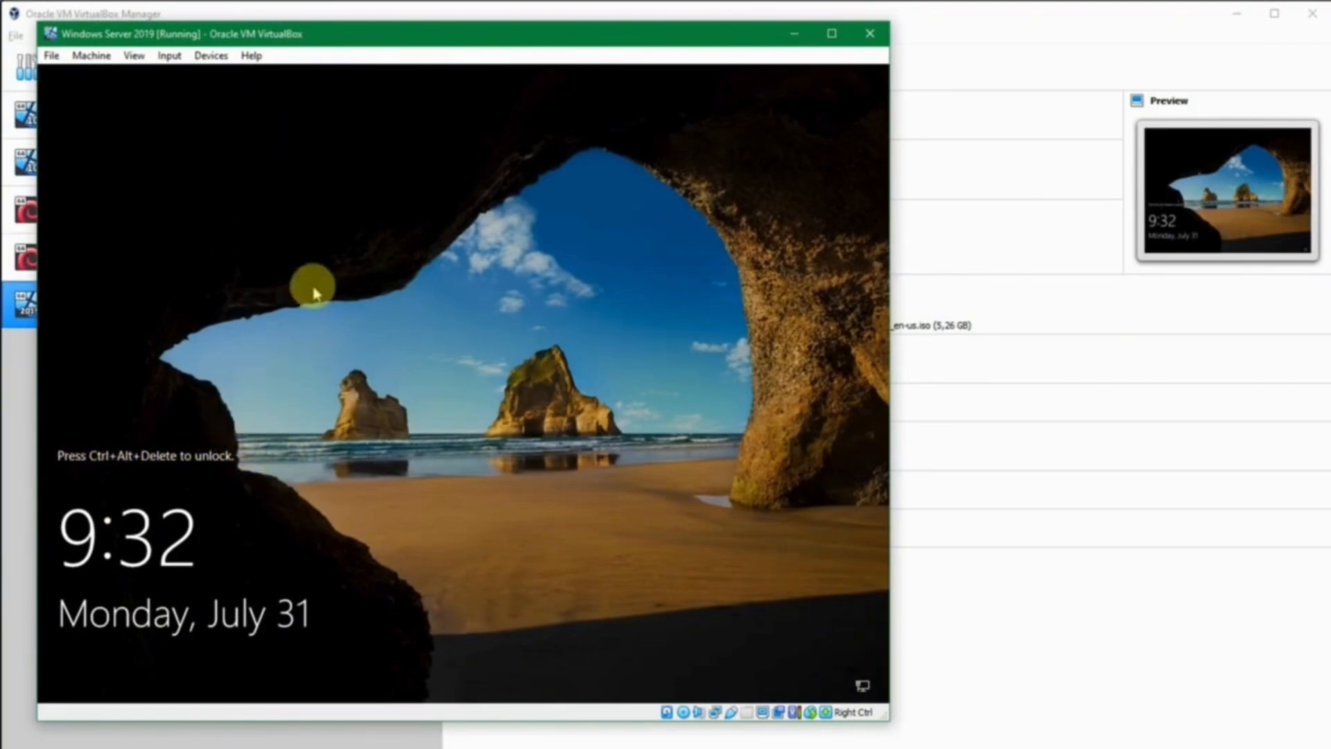
Send Ctrl-Alt-Del via Input > Keyboard and sign in with the Administrator password.
{"action": "left_click", "coordinate": [174, 57]}
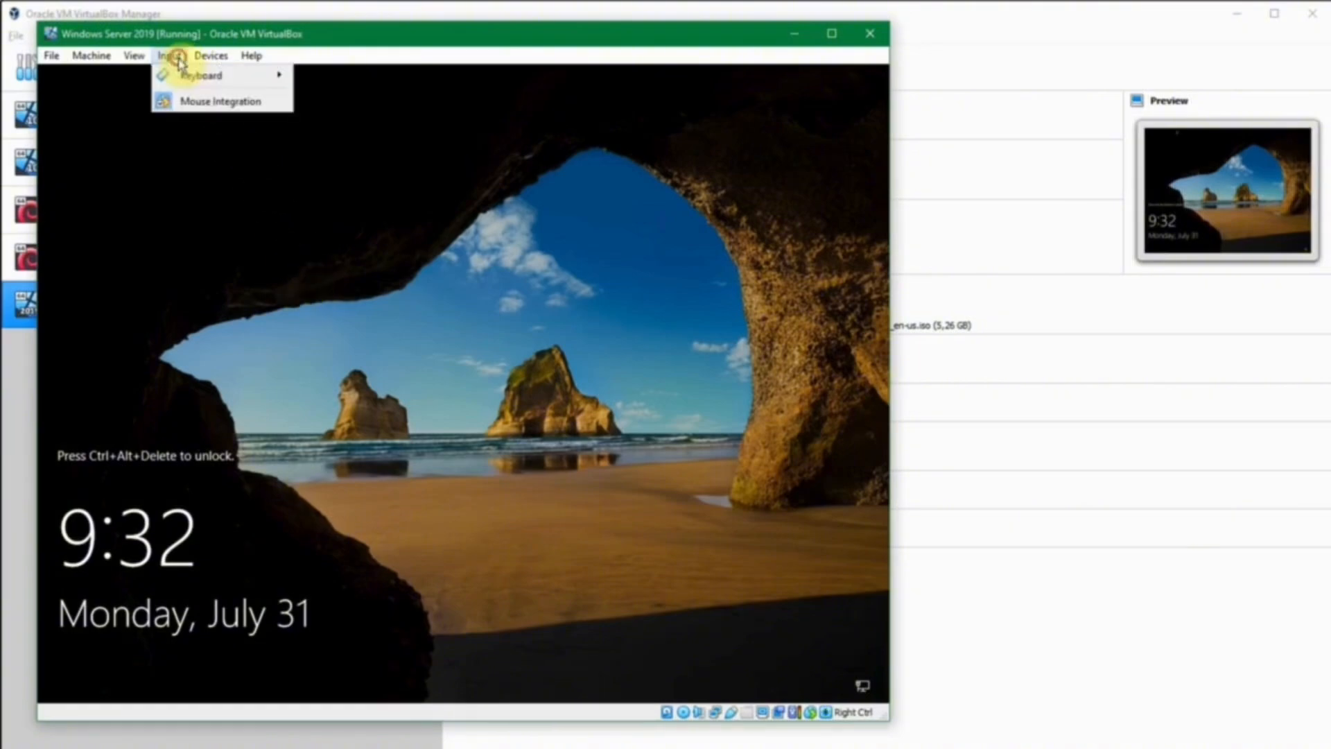
{"action": "mouse_move", "coordinate": [184, 76]}
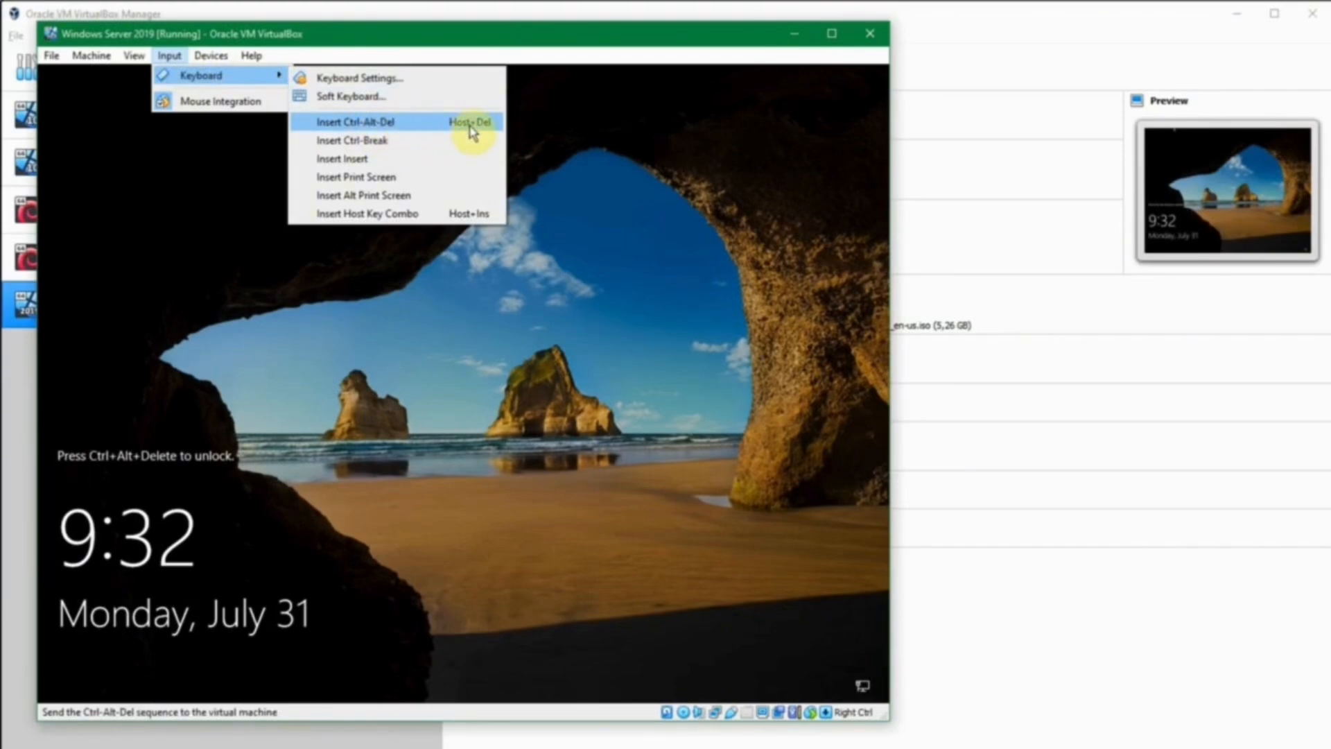
{"action": "left_click", "coordinate": [404, 128]}
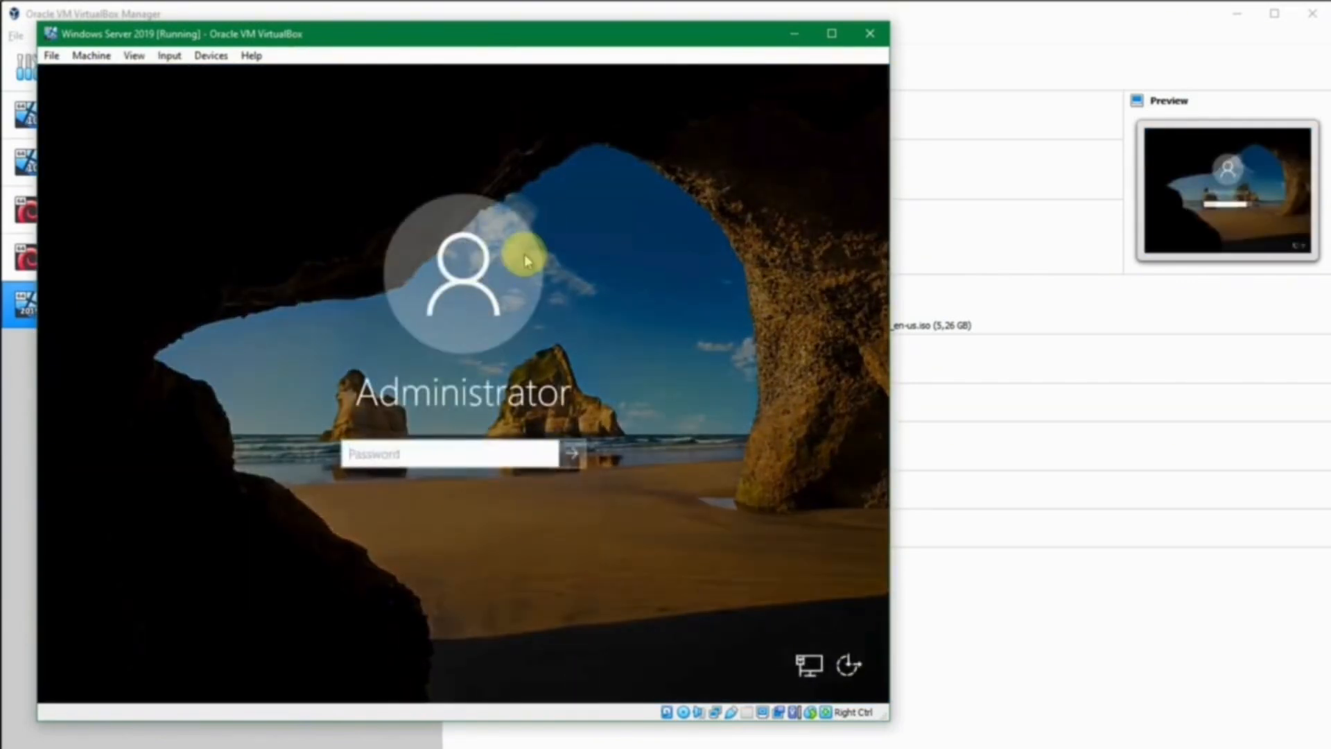
{"action": "type", "text": "•••"}
{"action": "key", "text": "Return"}
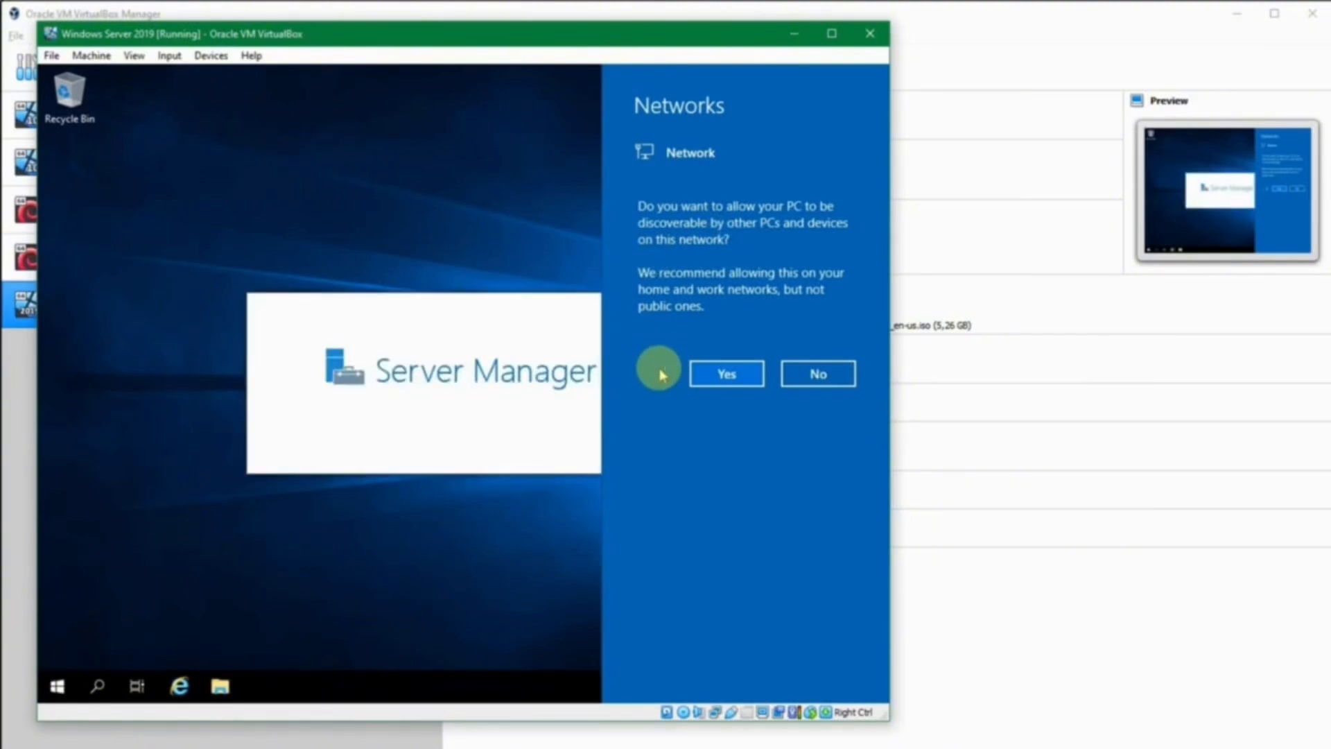
Allow network discovery on the Networks panel and enlarge the VM window.
{"action": "left_click", "coordinate": [712, 378]}
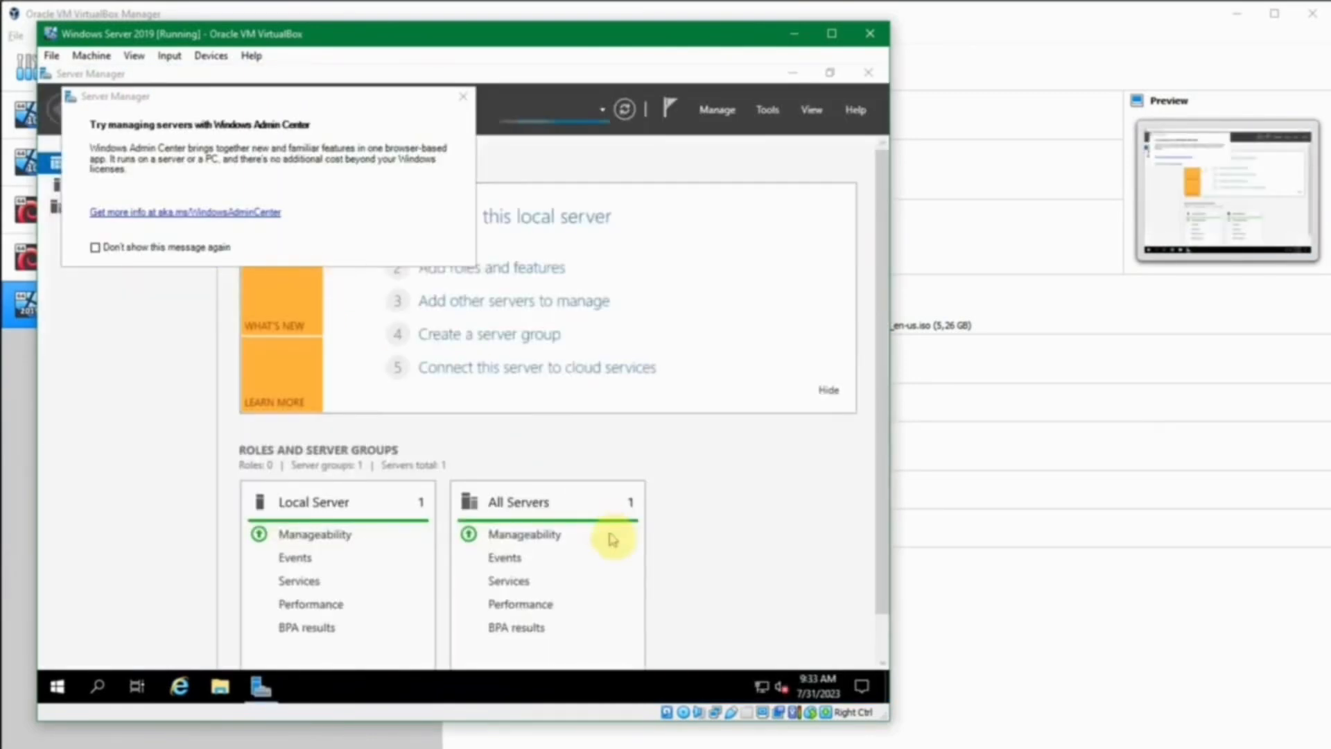
{"action": "mouse_move", "coordinate": [888, 724]}
{"action": "left_mouse_down"}
{"action": "mouse_move", "coordinate": [936, 727]}
{"action": "mouse_move", "coordinate": [894, 729]}
{"action": "left_mouse_up"}
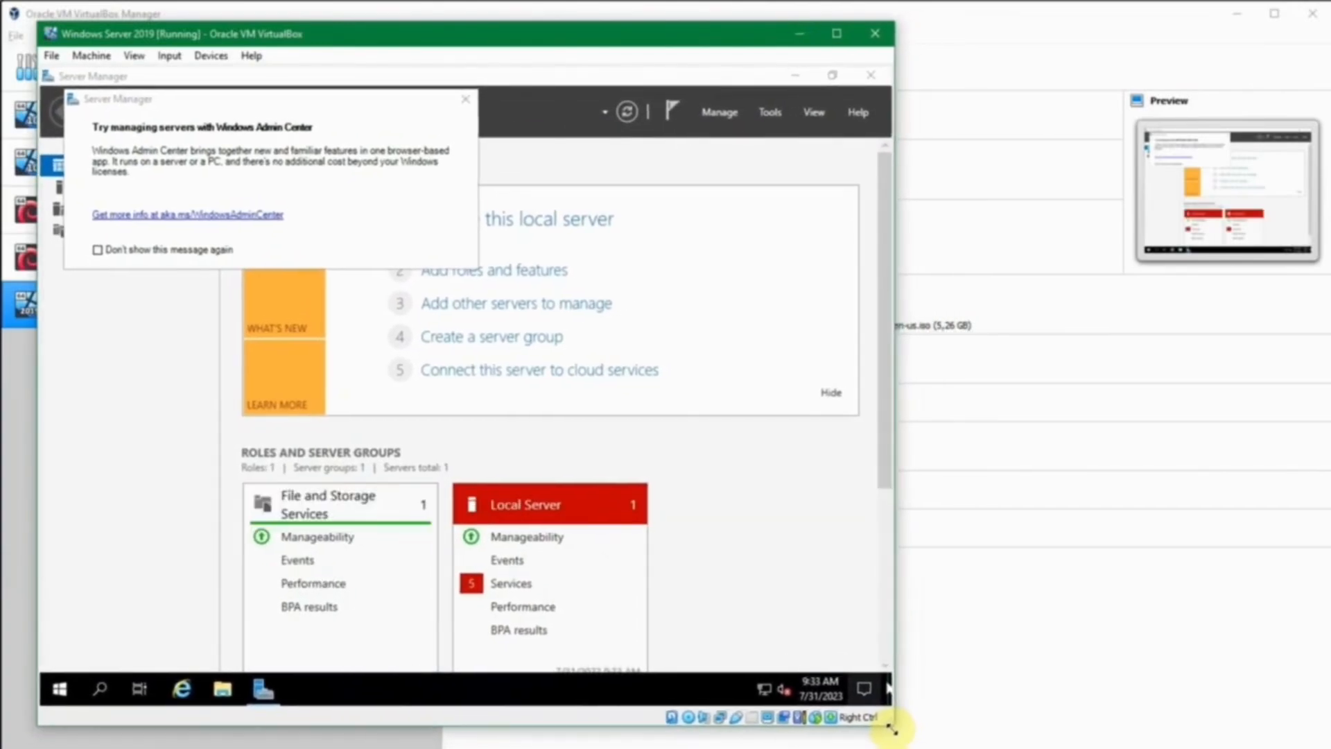
{"action": "left_click_drag", "start_coordinate": [880, 392], "coordinate": [852, 282]}
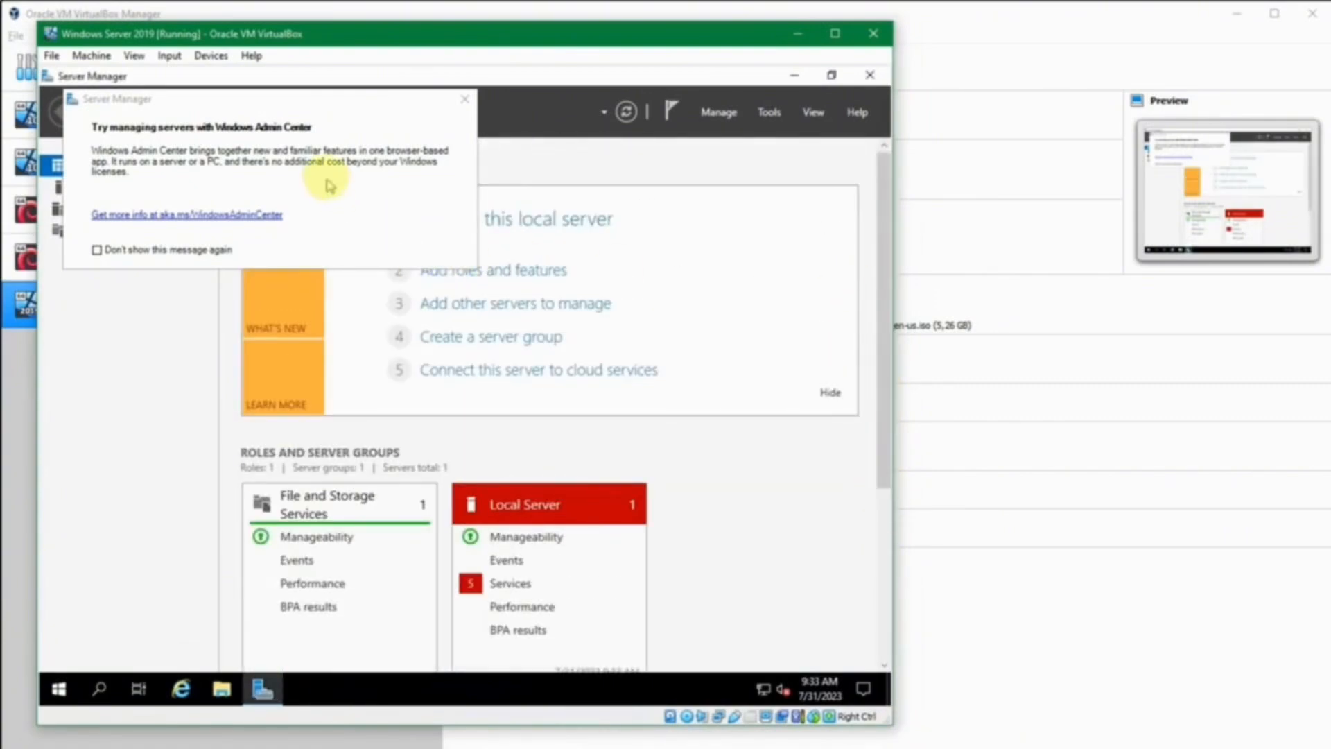
Close the Windows Admin Center notice and review the Server Manager Dashboard.
{"action": "left_click", "coordinate": [464, 100]}
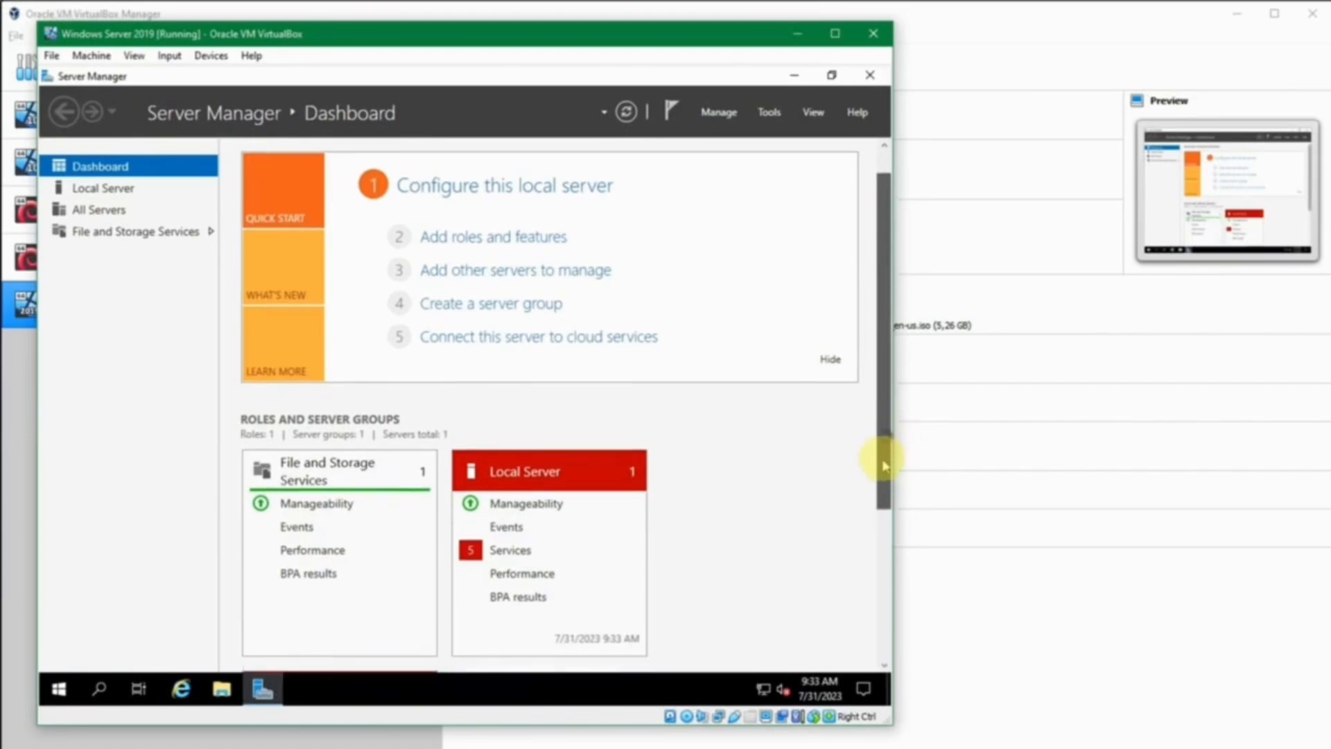
{"action": "scroll", "coordinate": [885, 451], "scroll_direction": "down", "scroll_amount": 2}
{"action": "scroll", "coordinate": [885, 437], "scroll_direction": "up", "scroll_amount": 2}
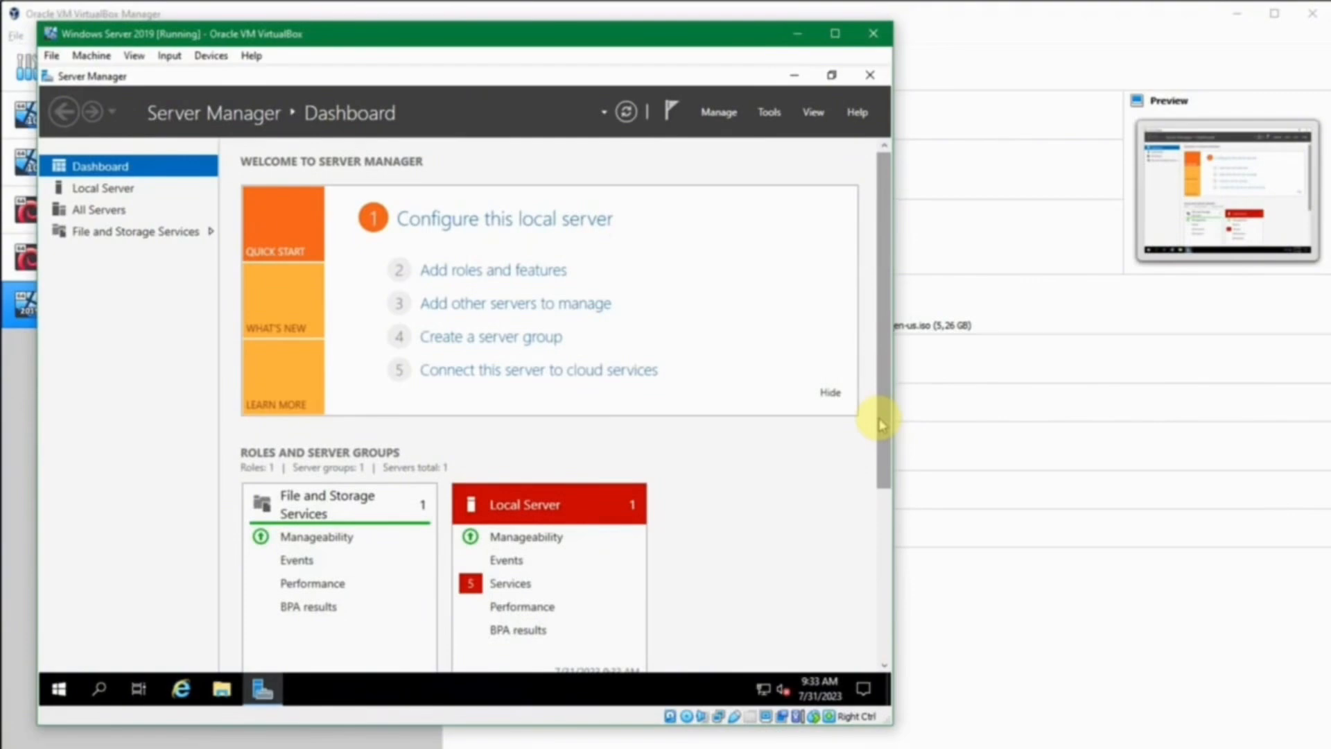
{"action": "left_click", "coordinate": [1231, 745]}
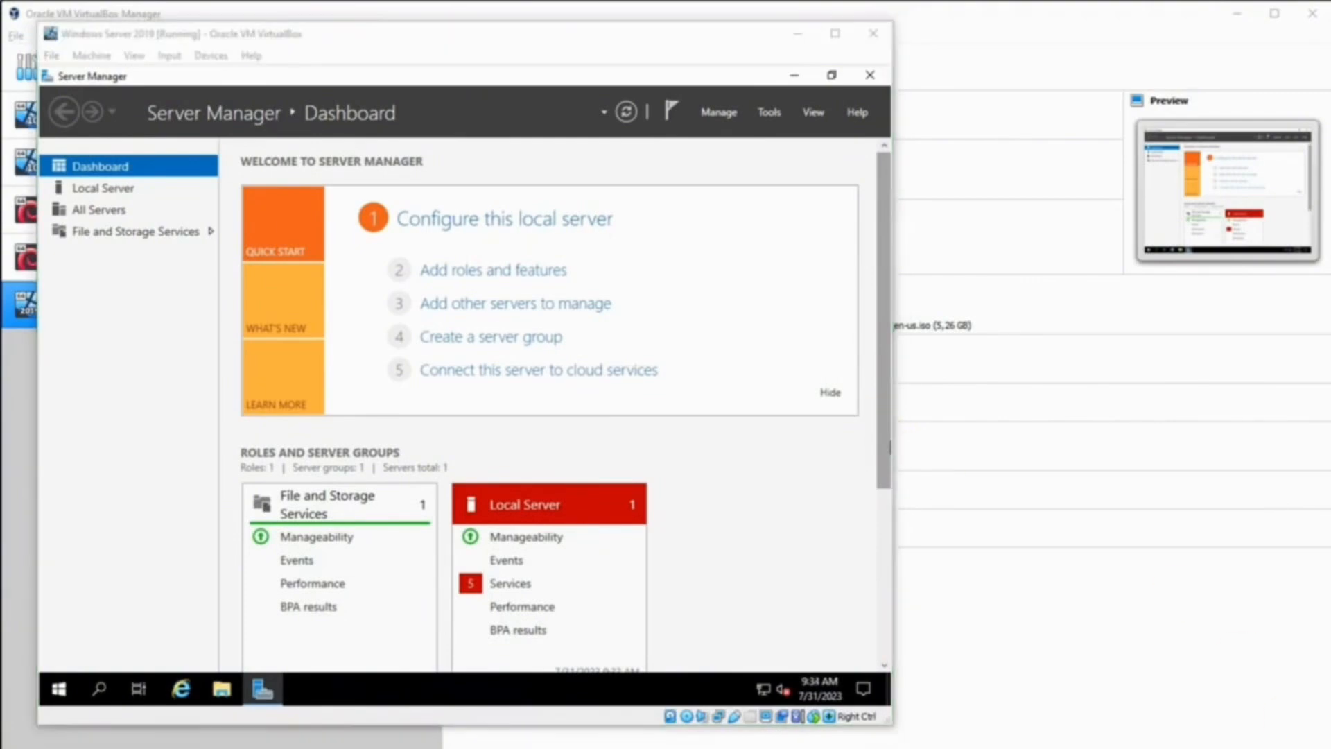
{"action": "left_click", "coordinate": [698, 513]}
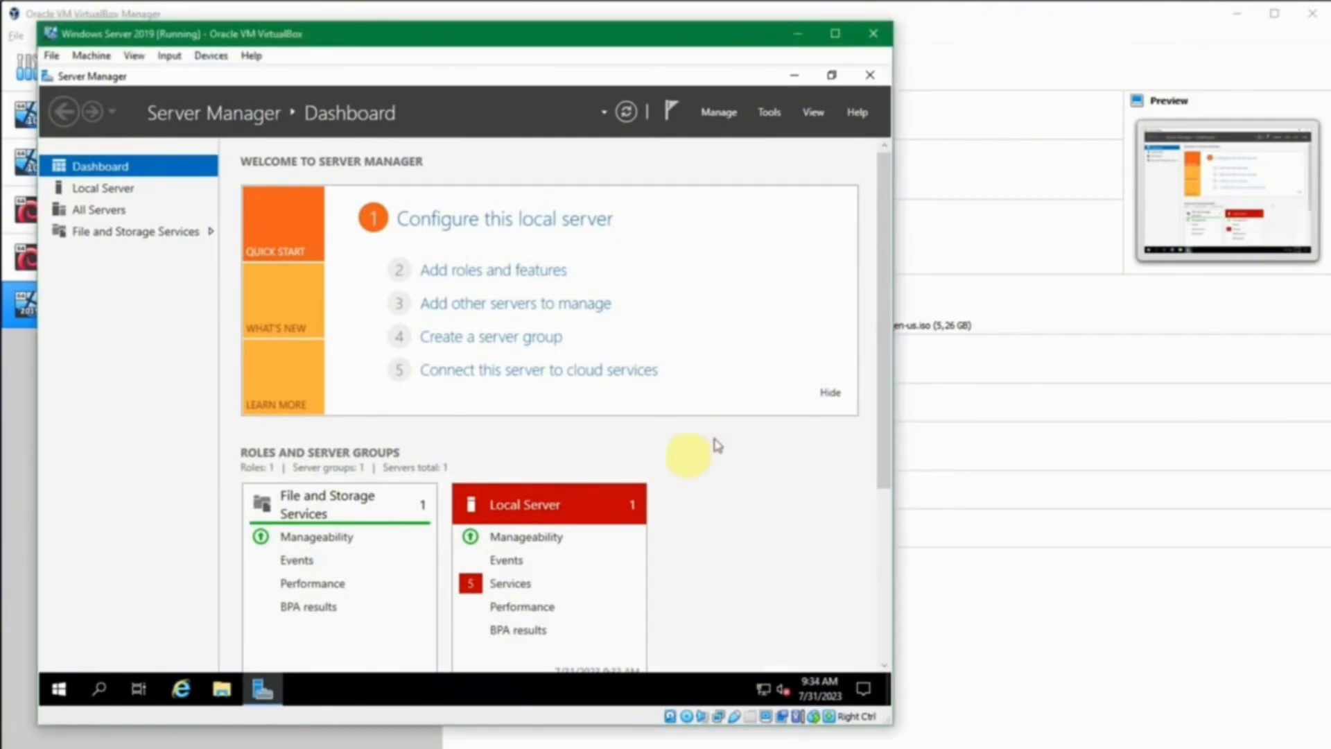
Shut down the server from Start with reason Other (Unplanned), then return to VirtualBox Manager.
{"action": "left_click", "coordinate": [60, 688]}
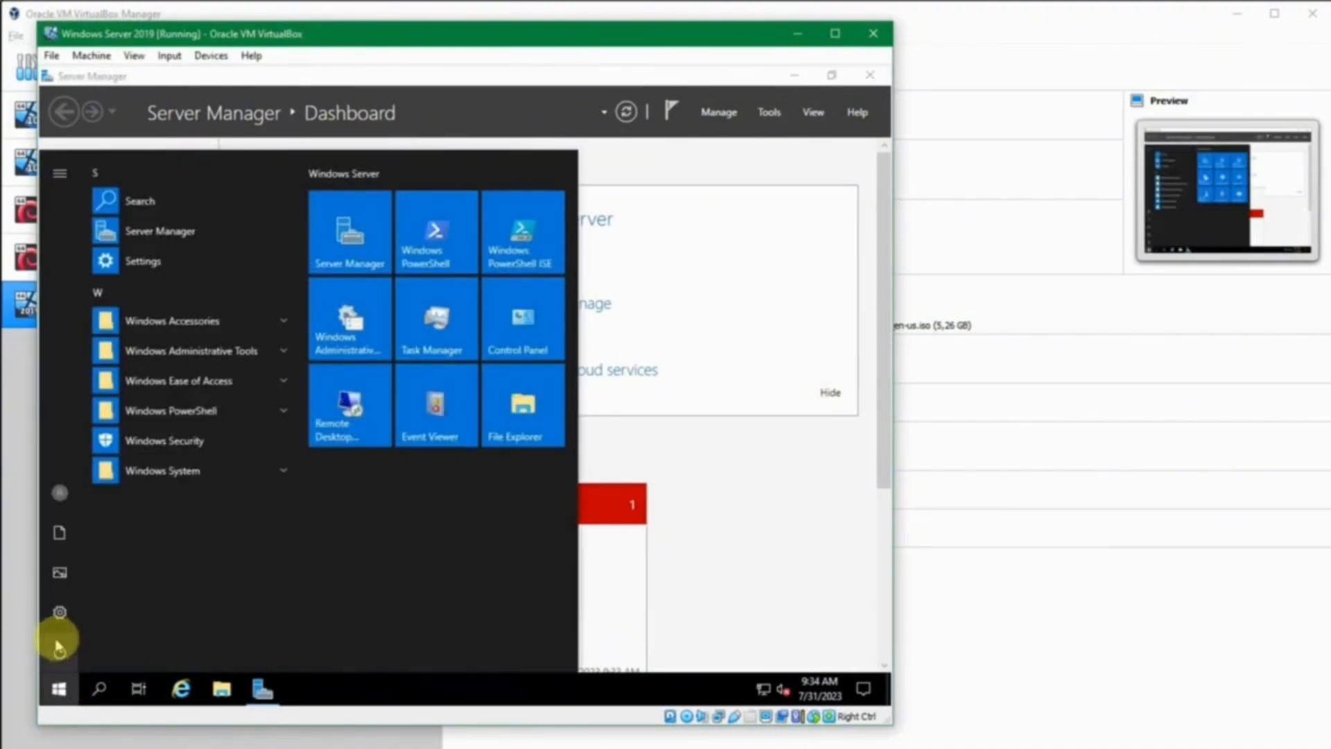
{"action": "left_click", "coordinate": [60, 651]}
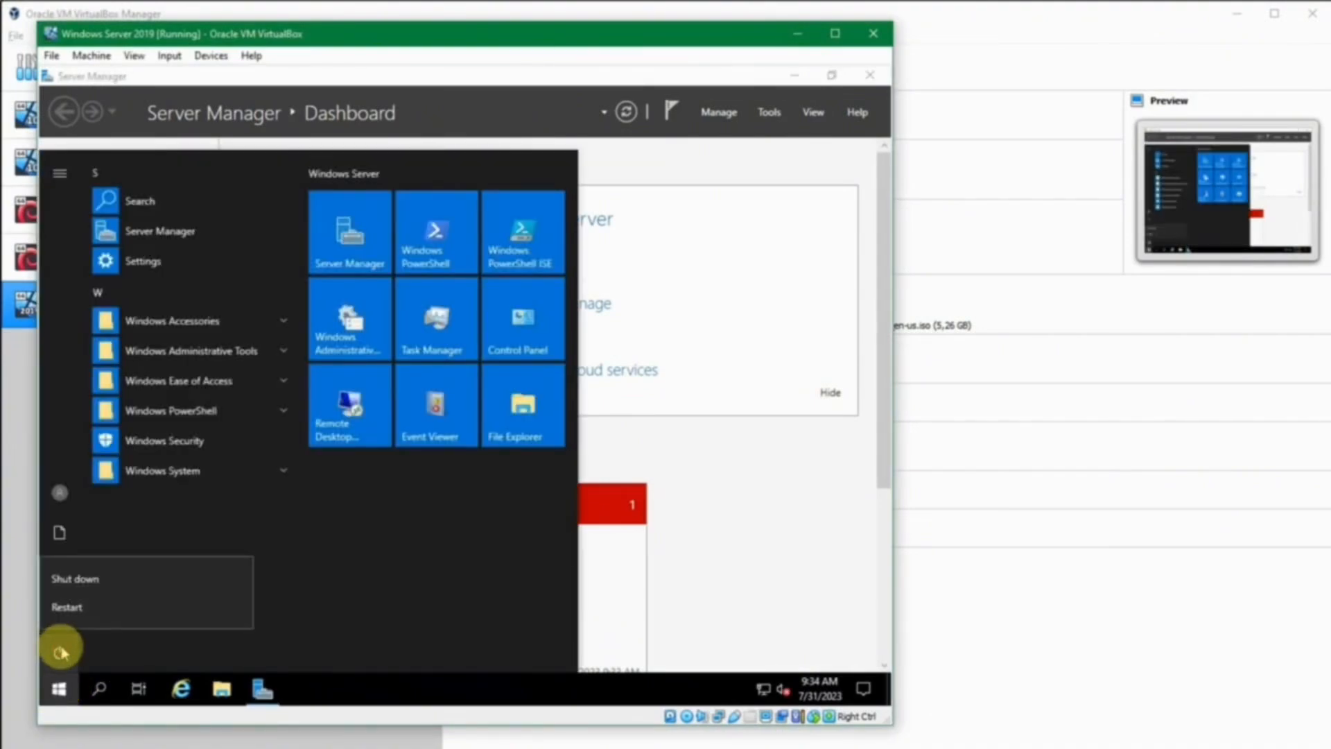
{"action": "left_click", "coordinate": [115, 584]}
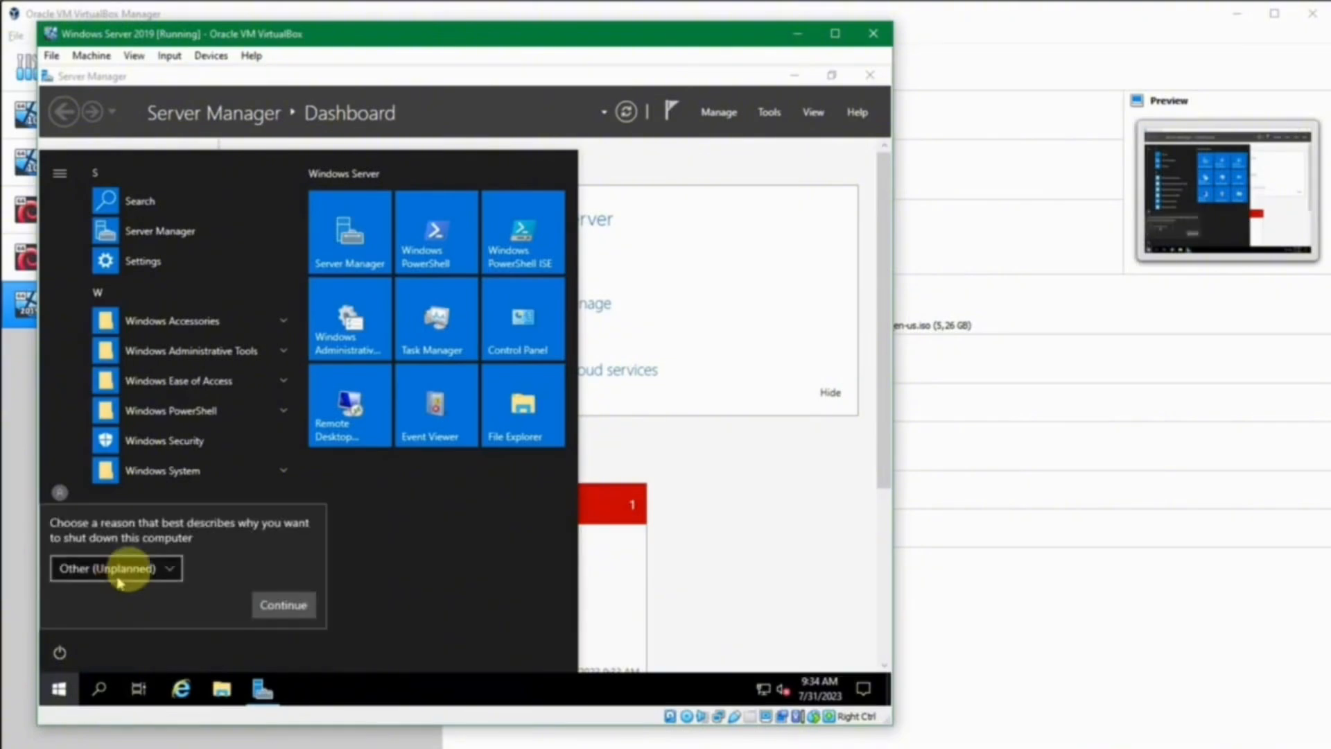
{"action": "left_click", "coordinate": [164, 568]}
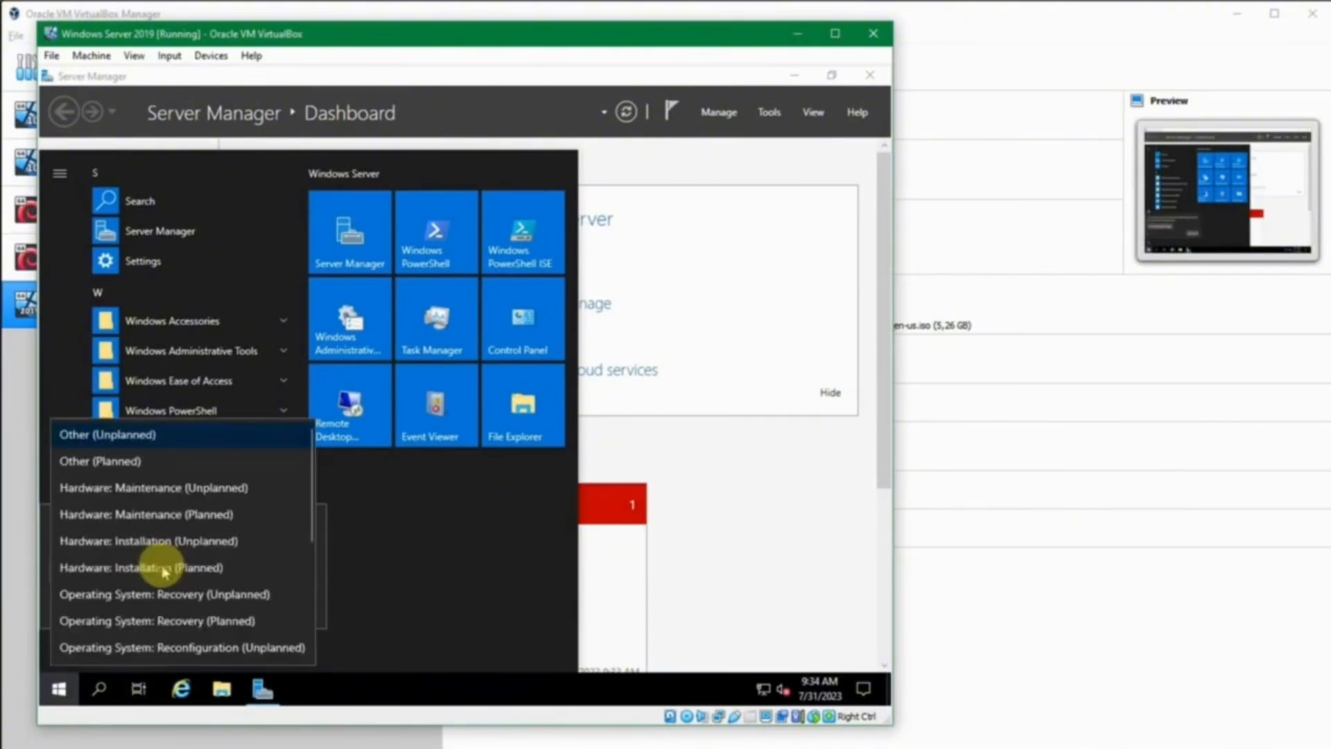
{"action": "left_click", "coordinate": [321, 475]}
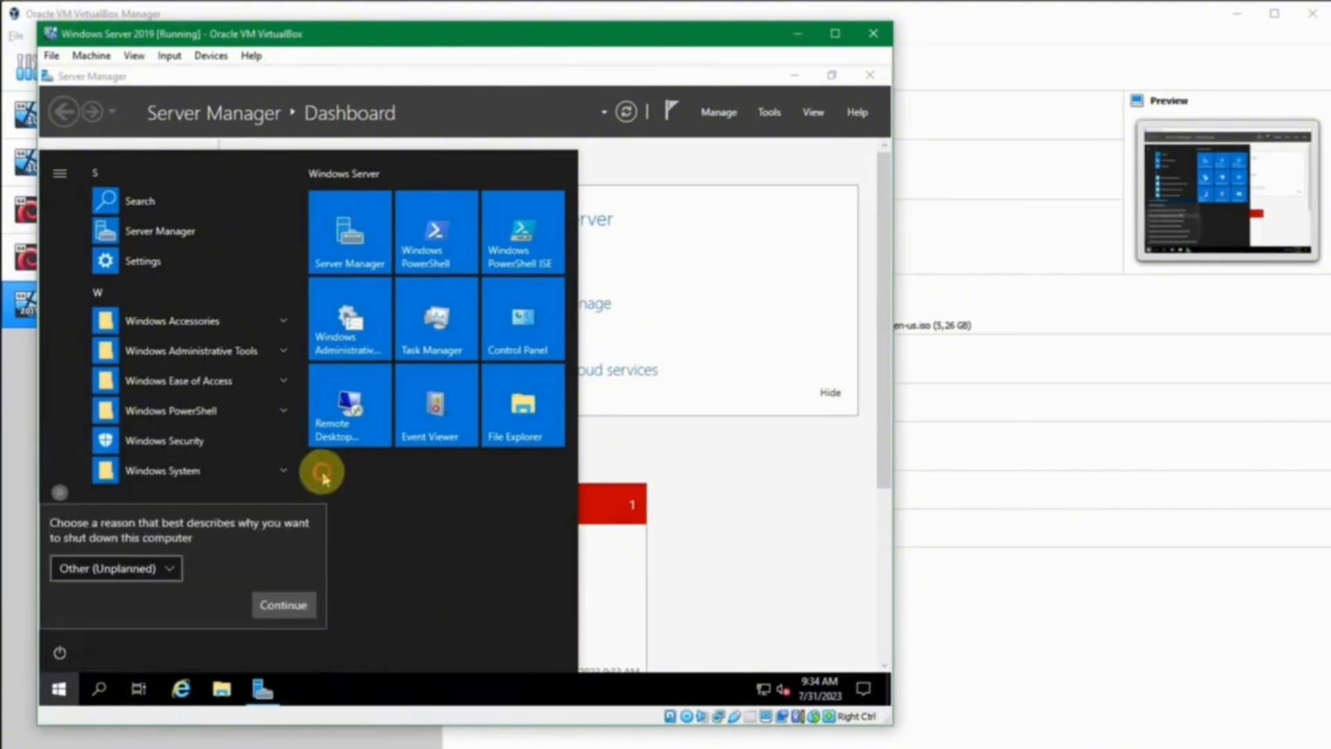
{"action": "left_click", "coordinate": [140, 567]}
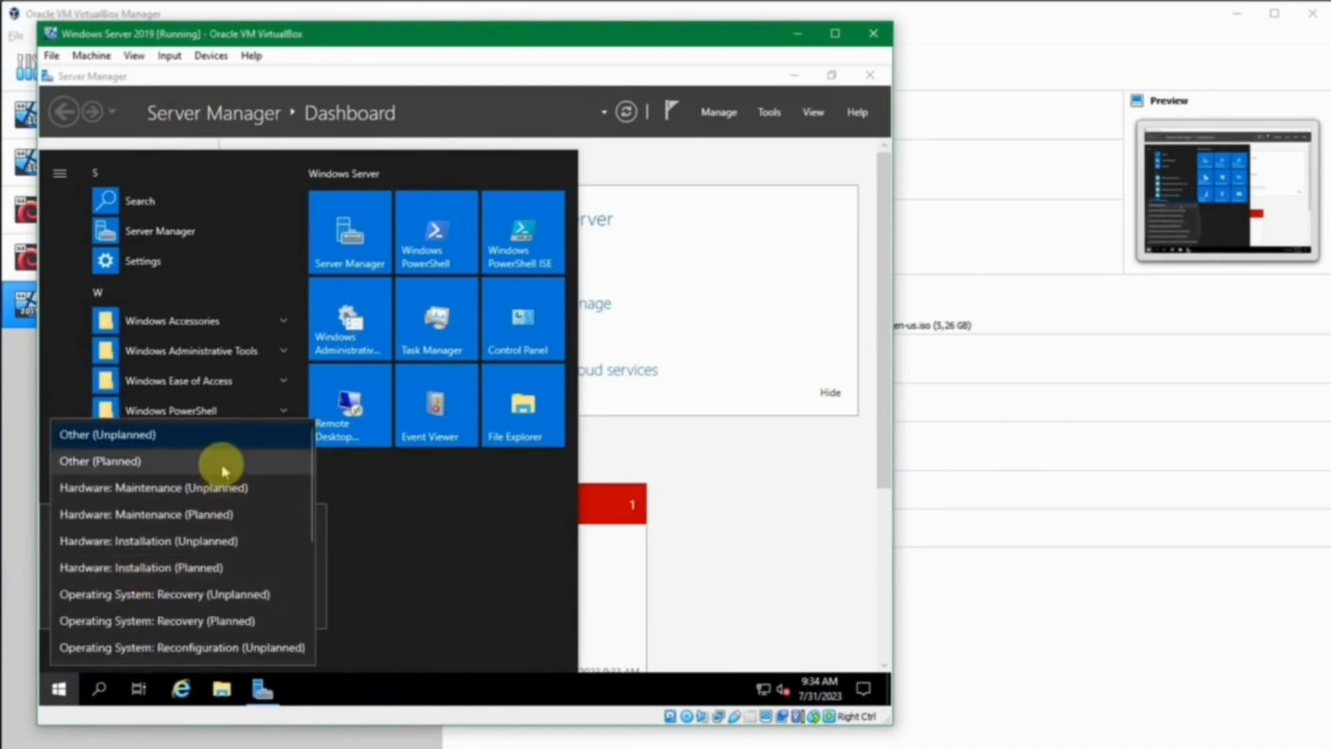
{"action": "left_click", "coordinate": [349, 530]}
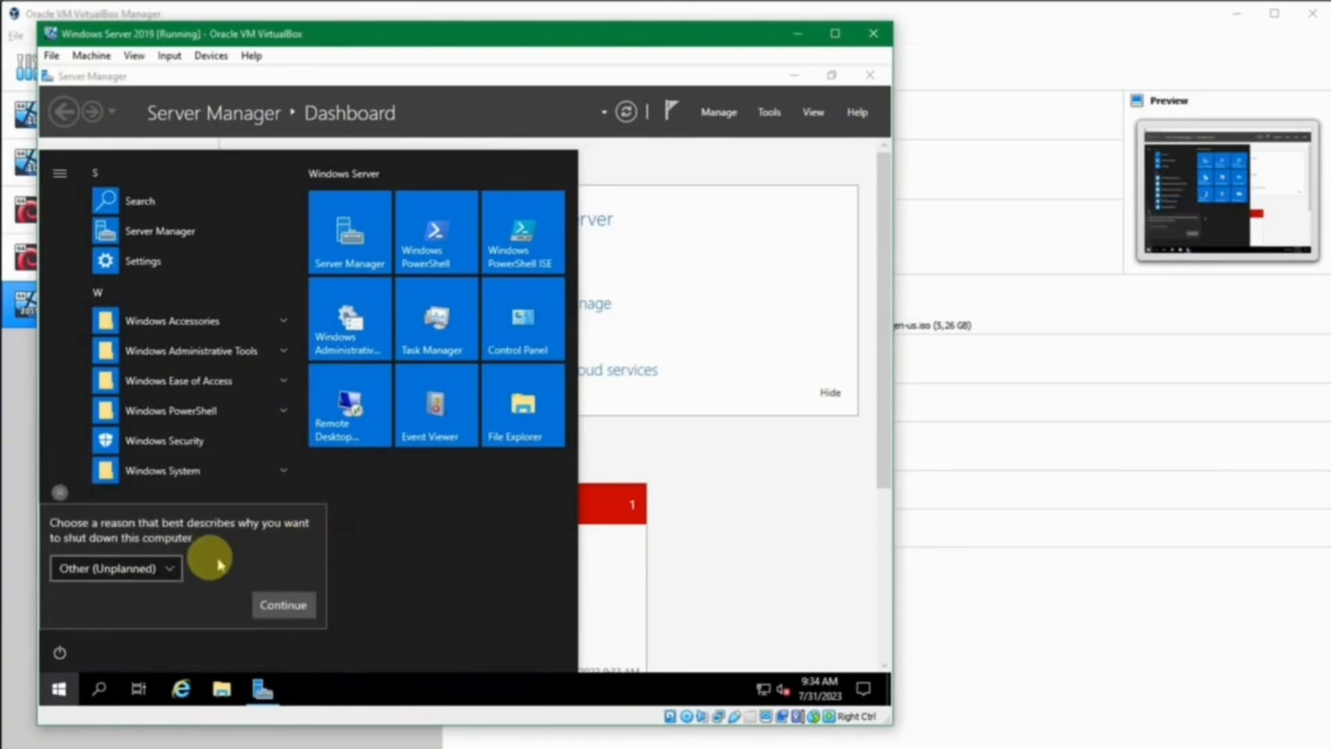
{"action": "left_click", "coordinate": [268, 610]}
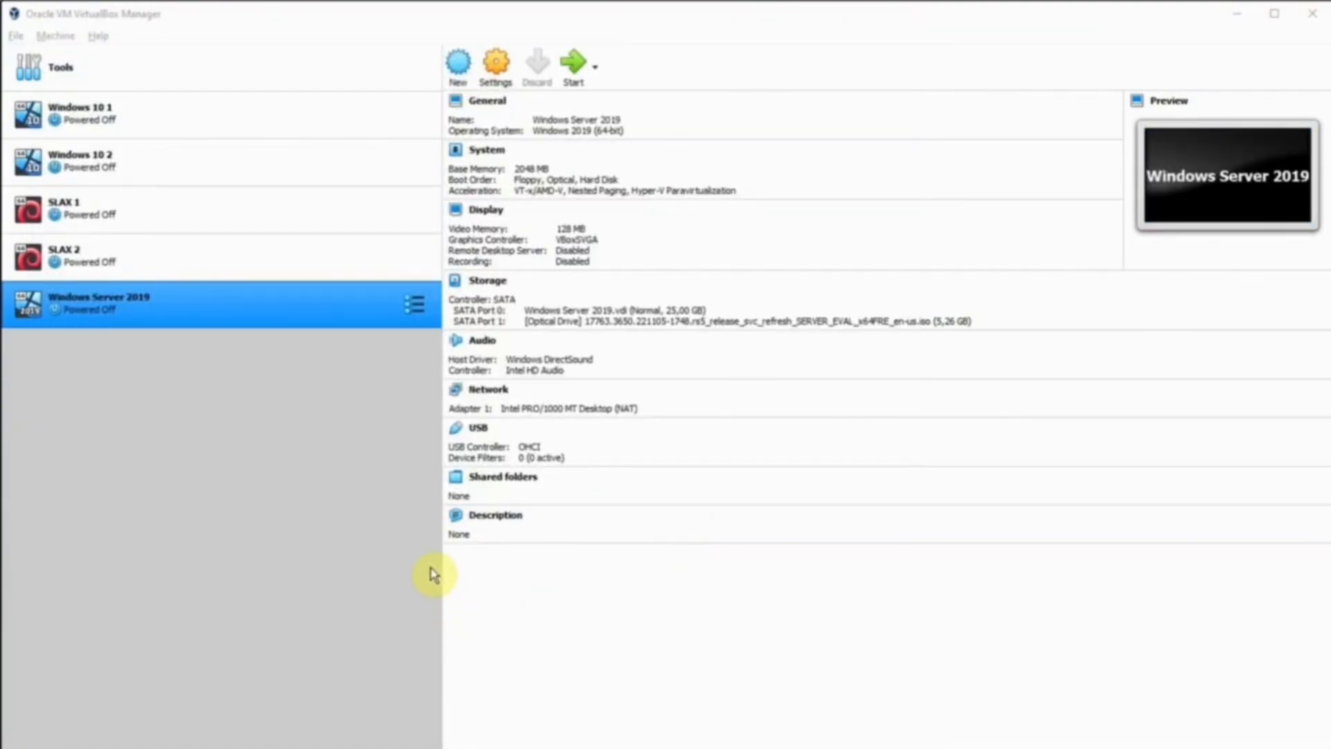
{"action": "left_click", "coordinate": [312, 449]}
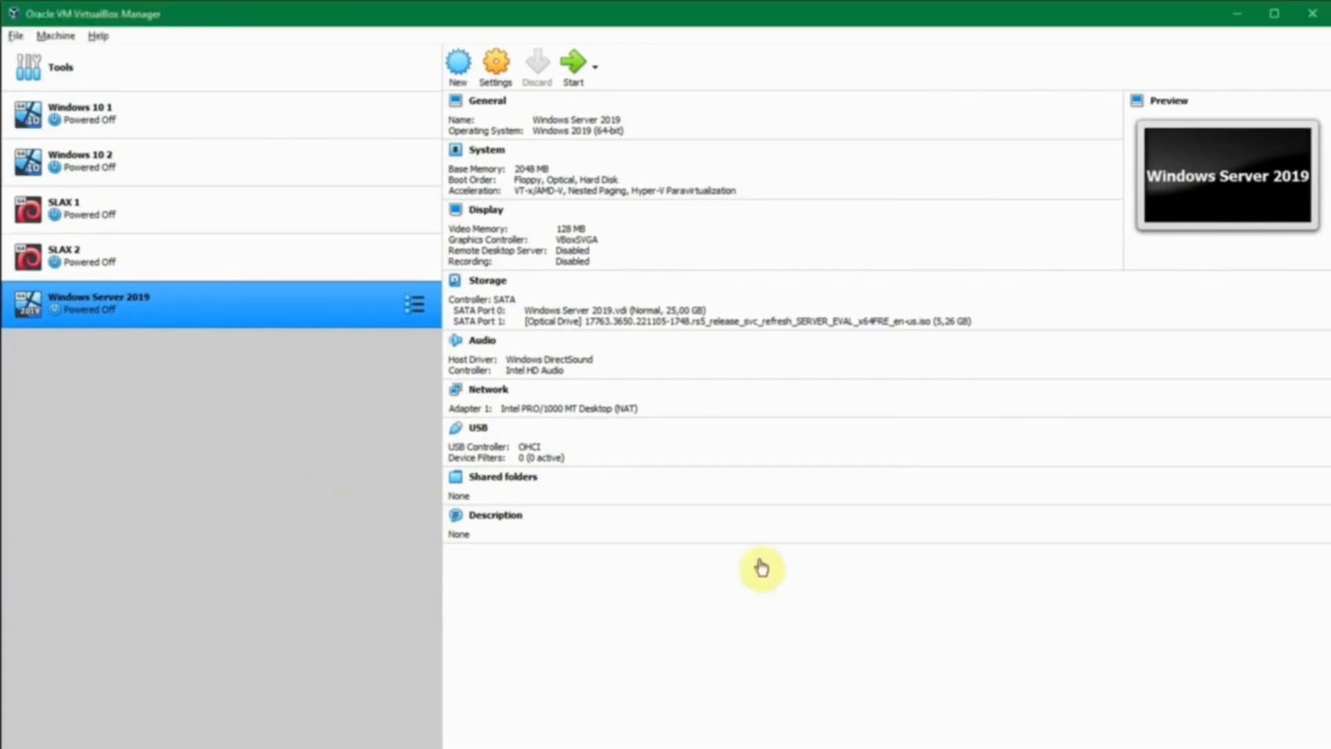